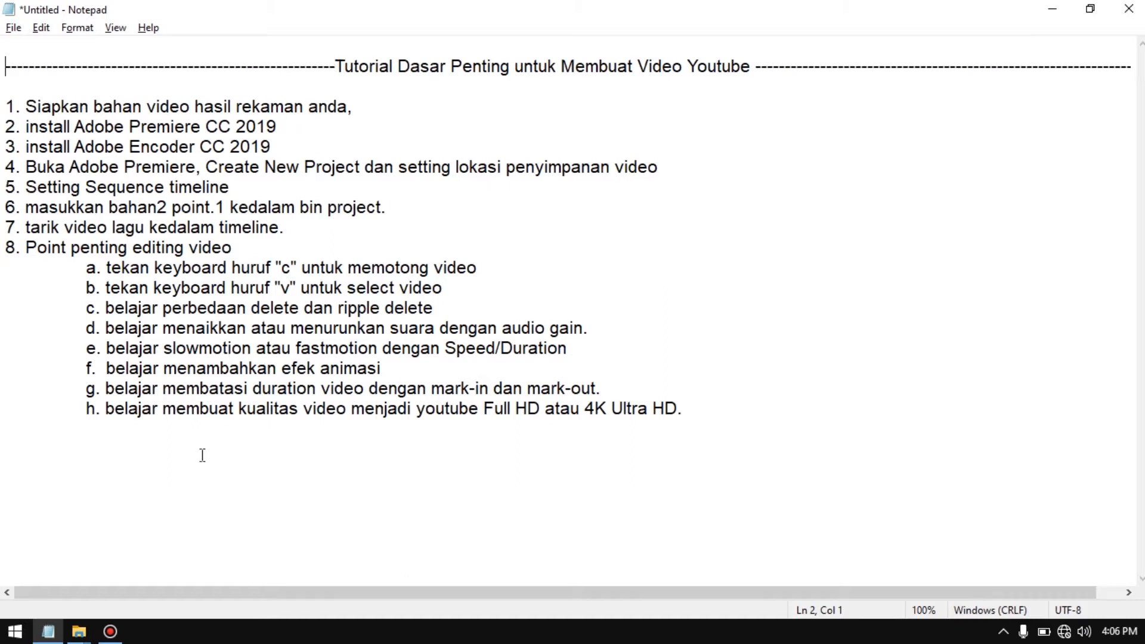
Look over the source material in the Youtube folder in File Explorer, and return to the Notepad outline
mouse_move(79, 631)
mouse_move(235, 583)
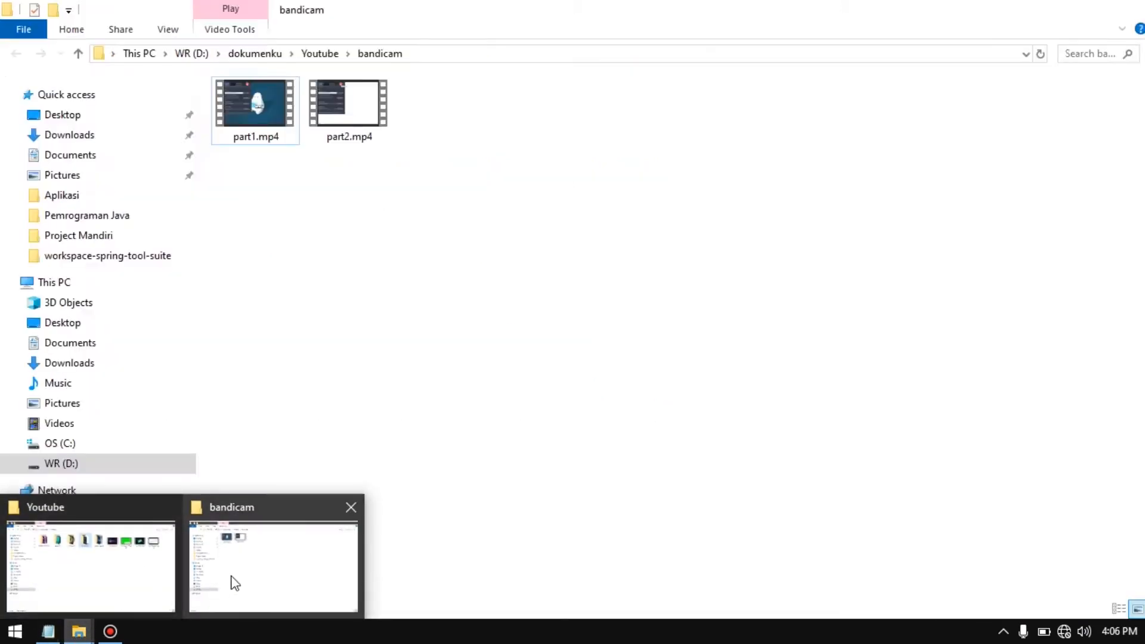
left_click(124, 569)
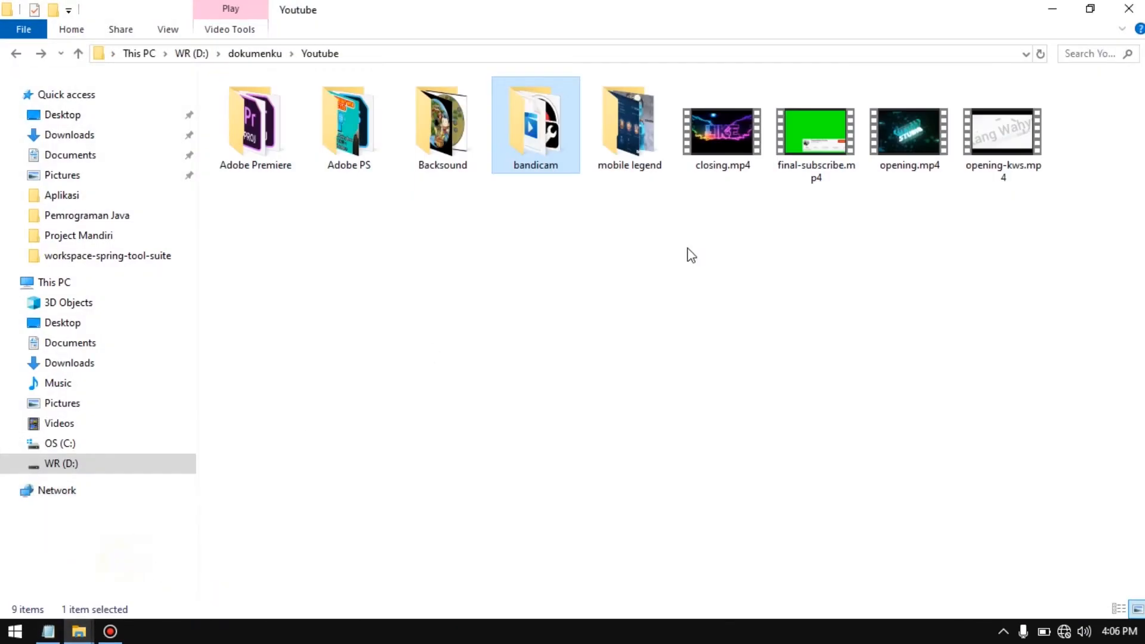
left_click(630, 236)
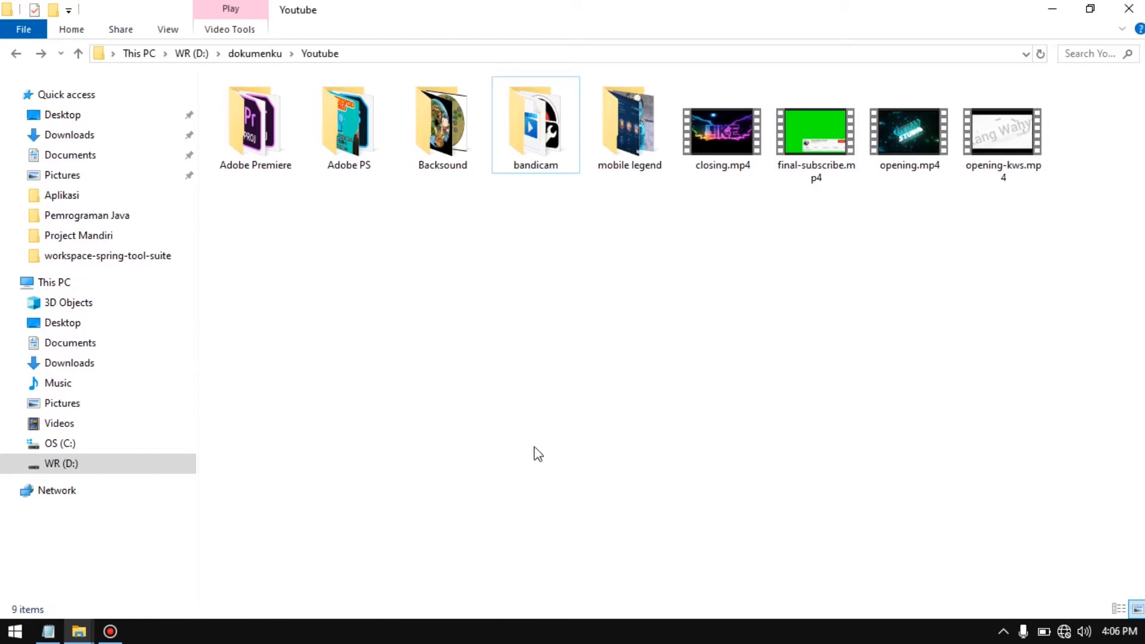
key("alt+Tab")
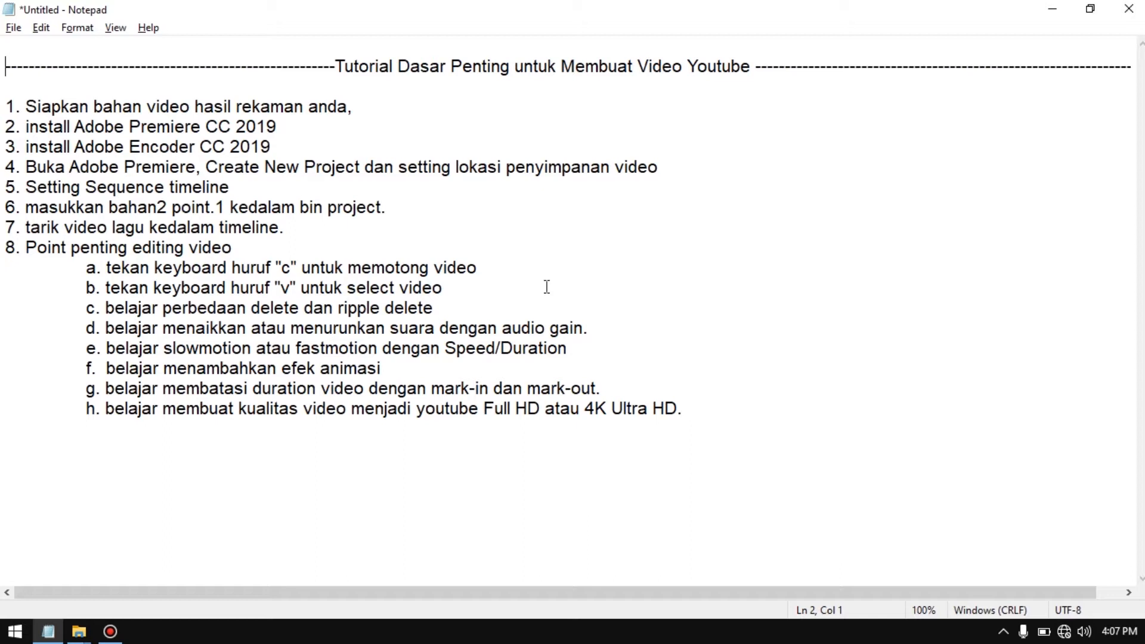
left_click(570, 232)
Search the computer for "adobe" and launch Adobe Premiere Pro 2019
key("super")
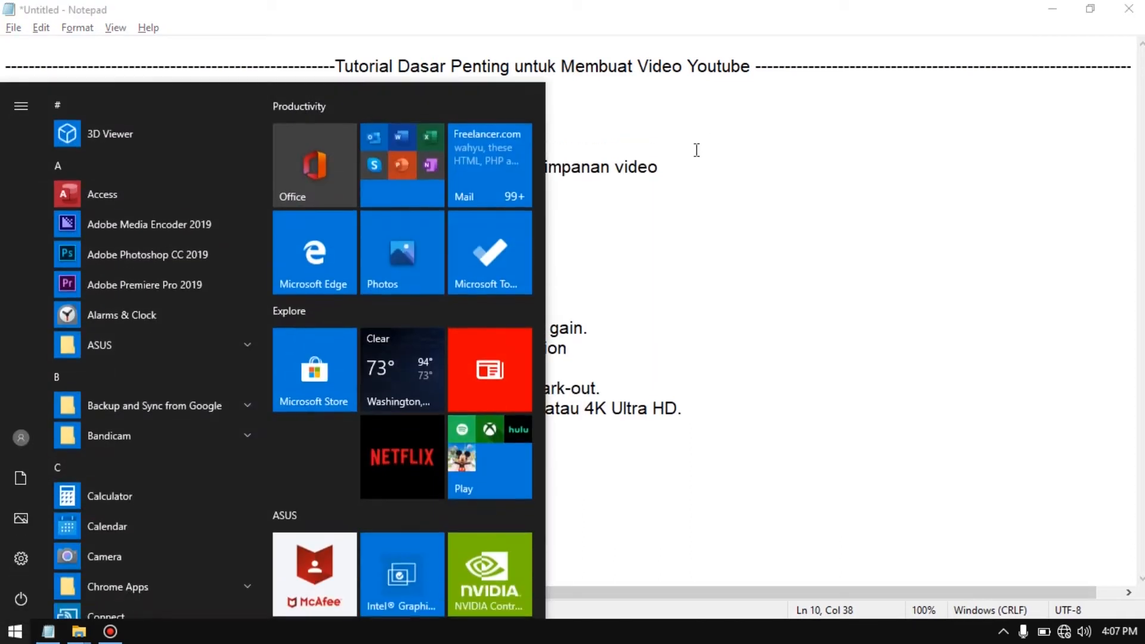
type("adobe")
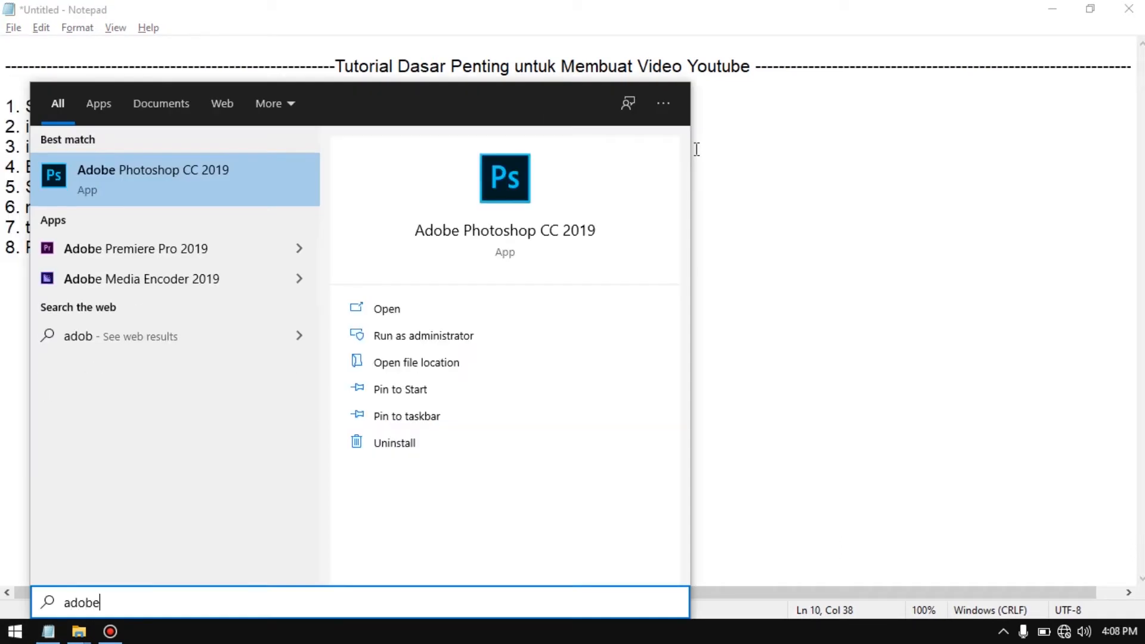
key("Down")
key("Down")
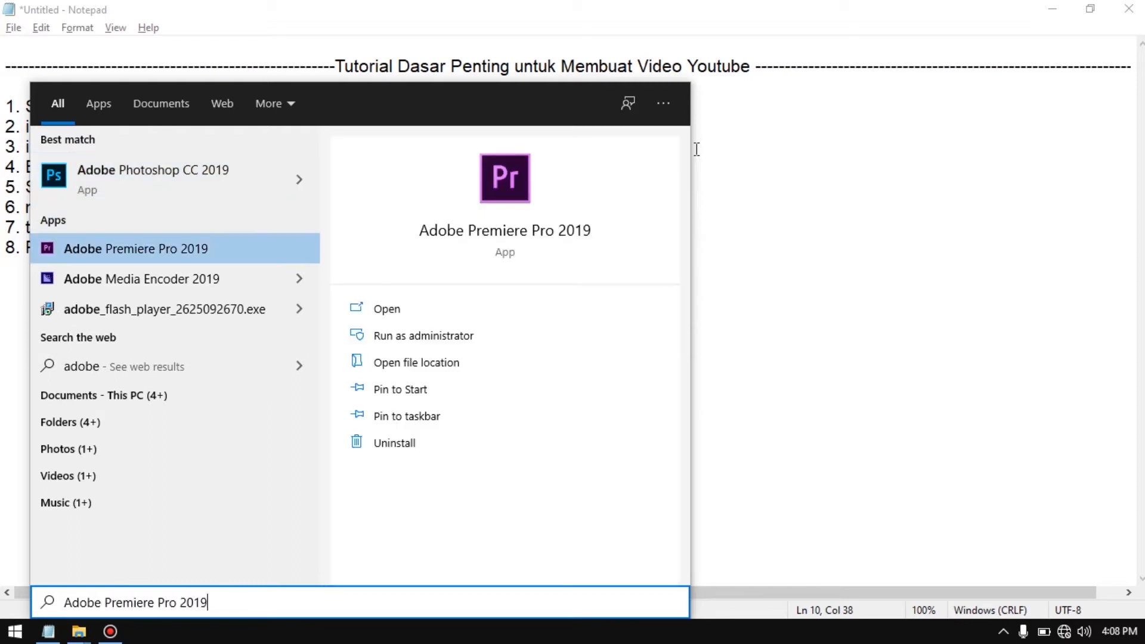
key("Return")
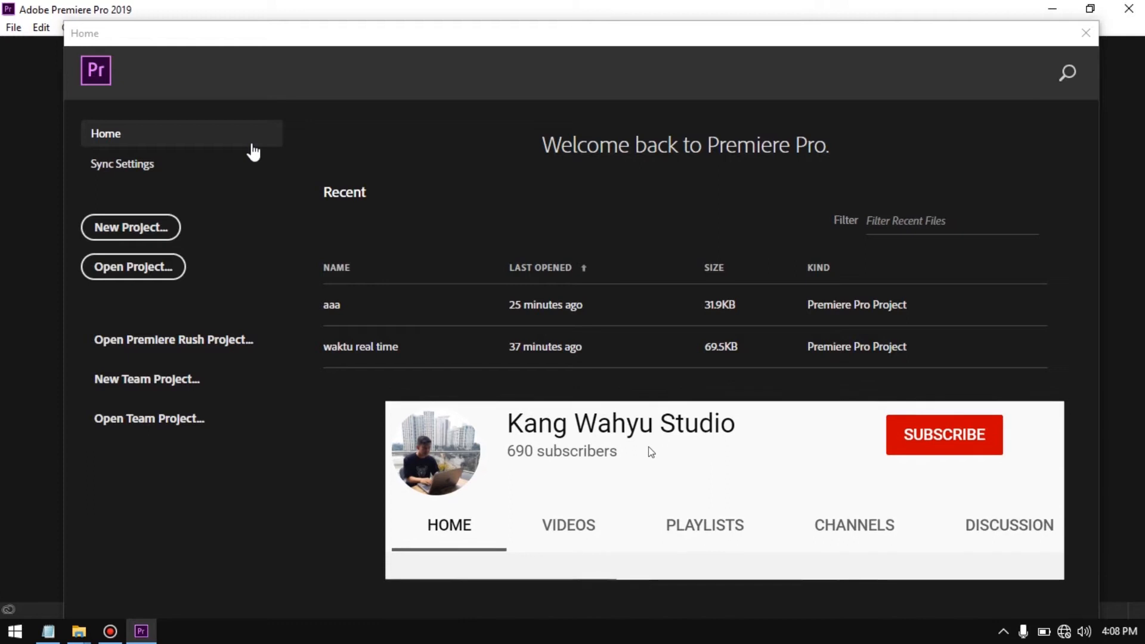
Create a new project named test-video in D:\dokumenku\Youtube\Adobe Premiere
left_click(129, 231)
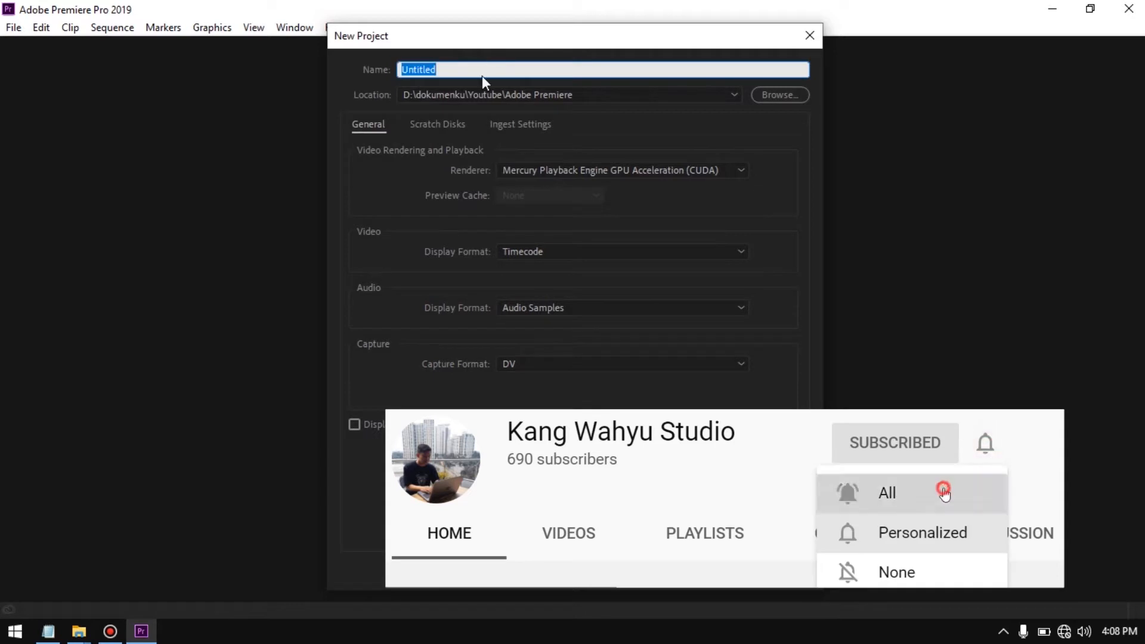
type("test-v")
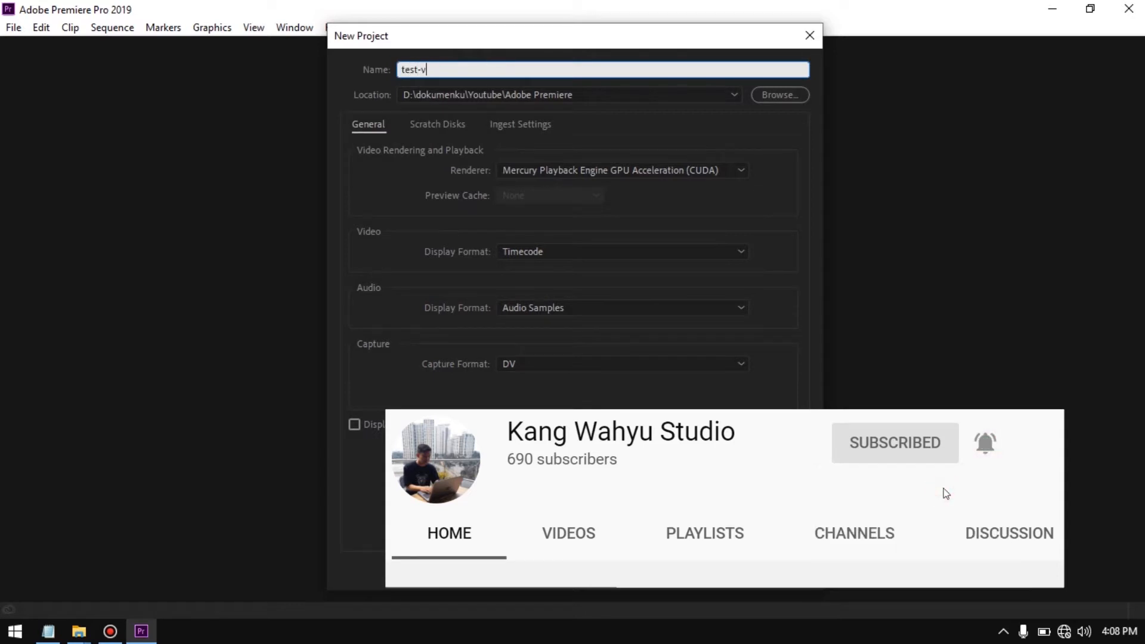
type("ideo")
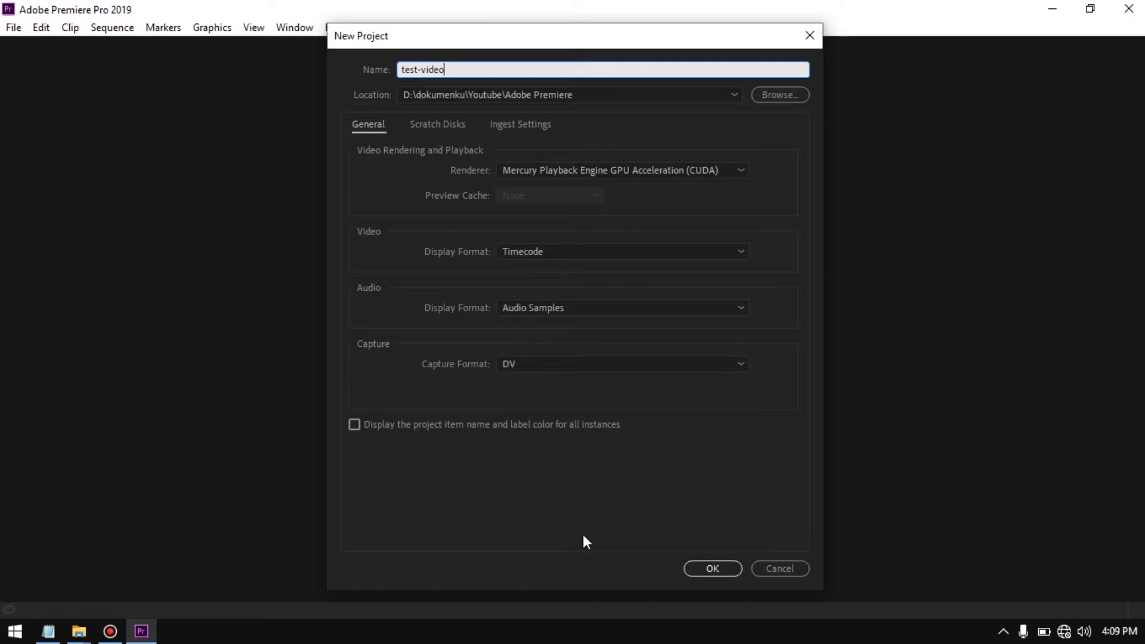
left_click(707, 566)
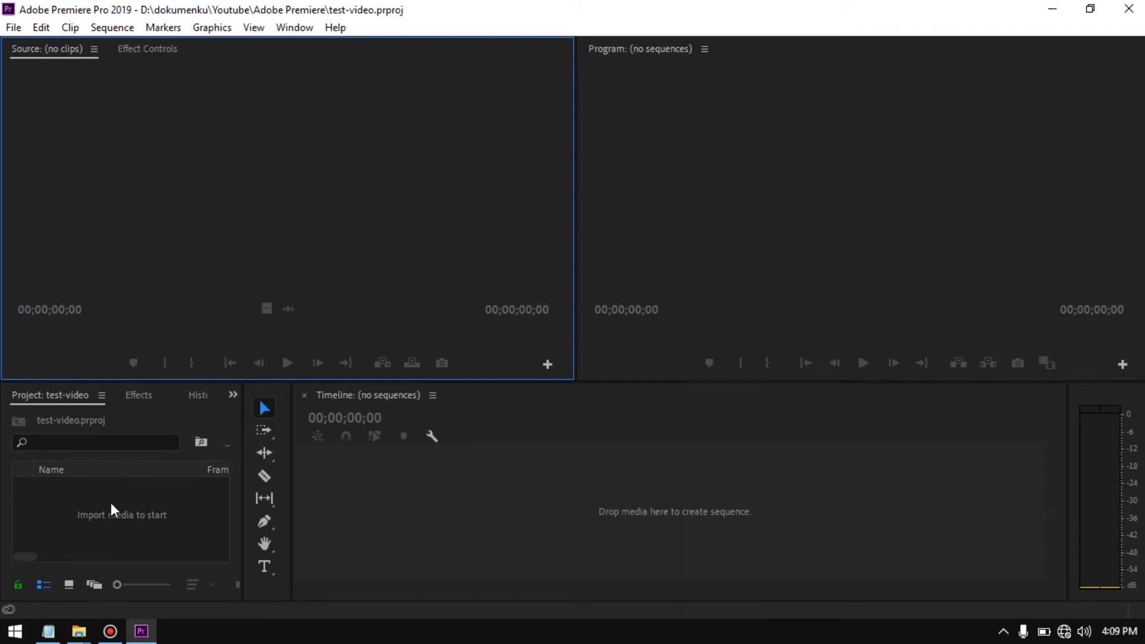
Look over the effects library, project bin and program monitor, and check the Notepad outline
left_click(138, 398)
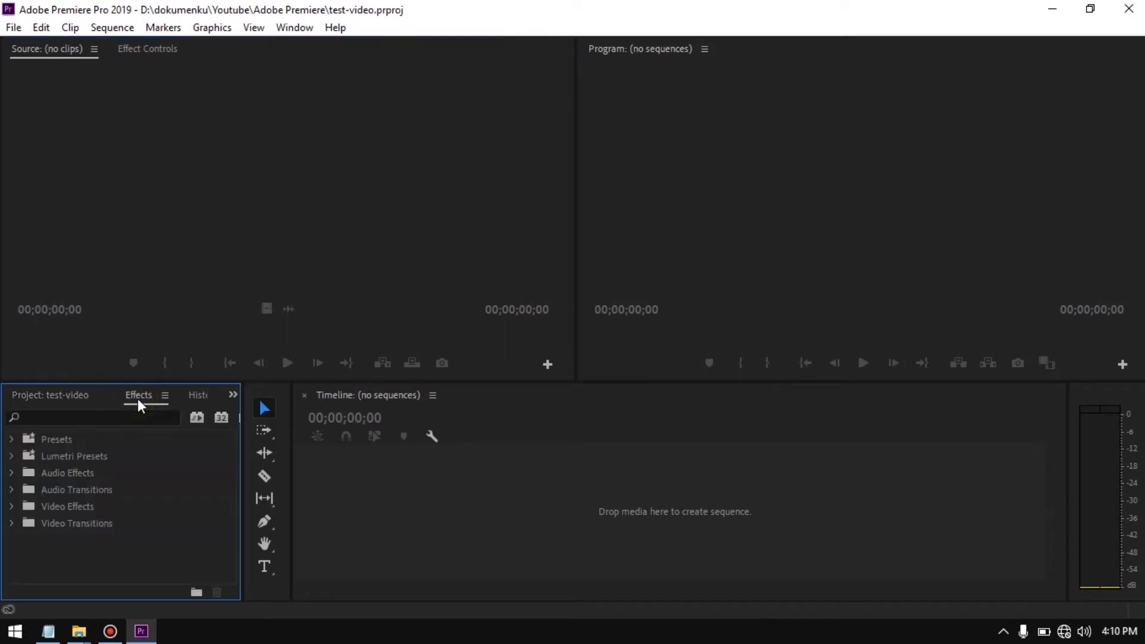
left_click(69, 395)
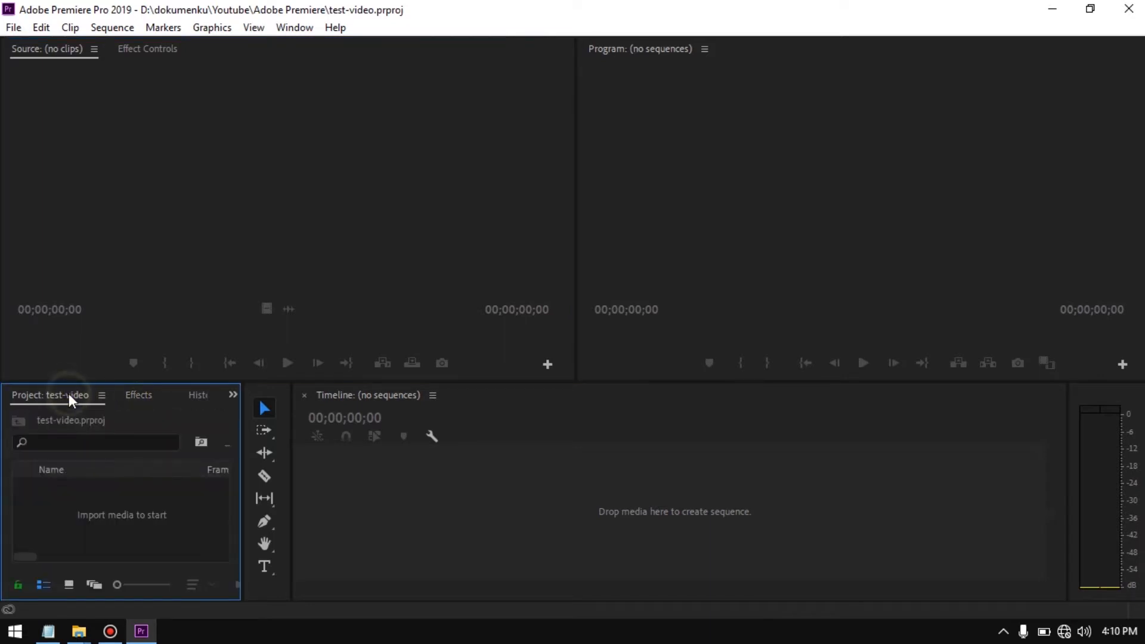
left_click(799, 221)
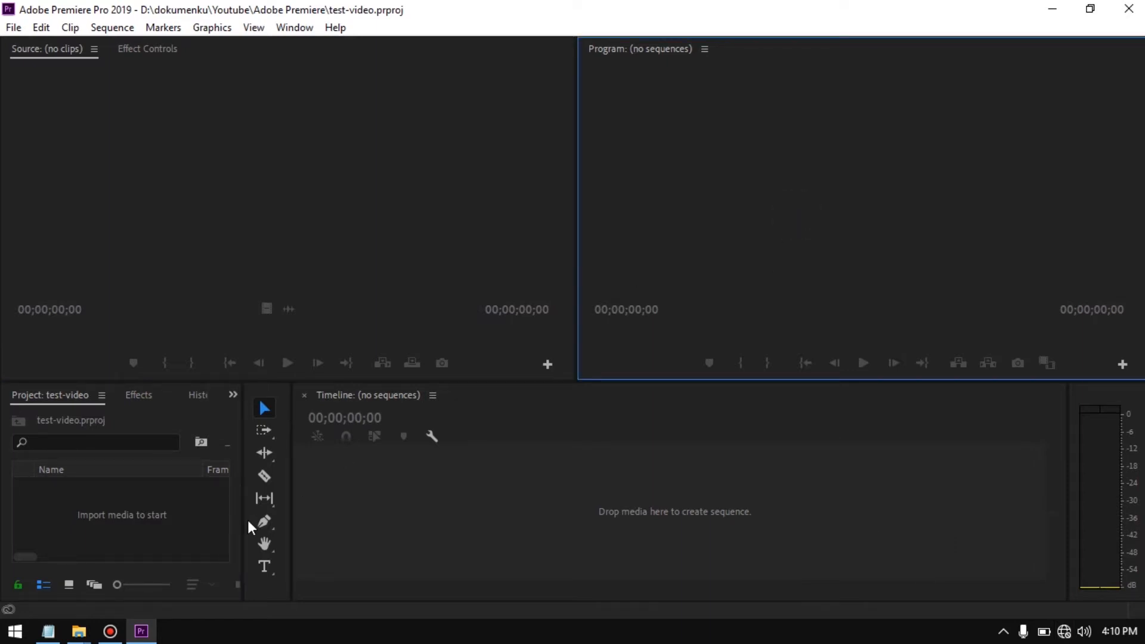
left_click(48, 631)
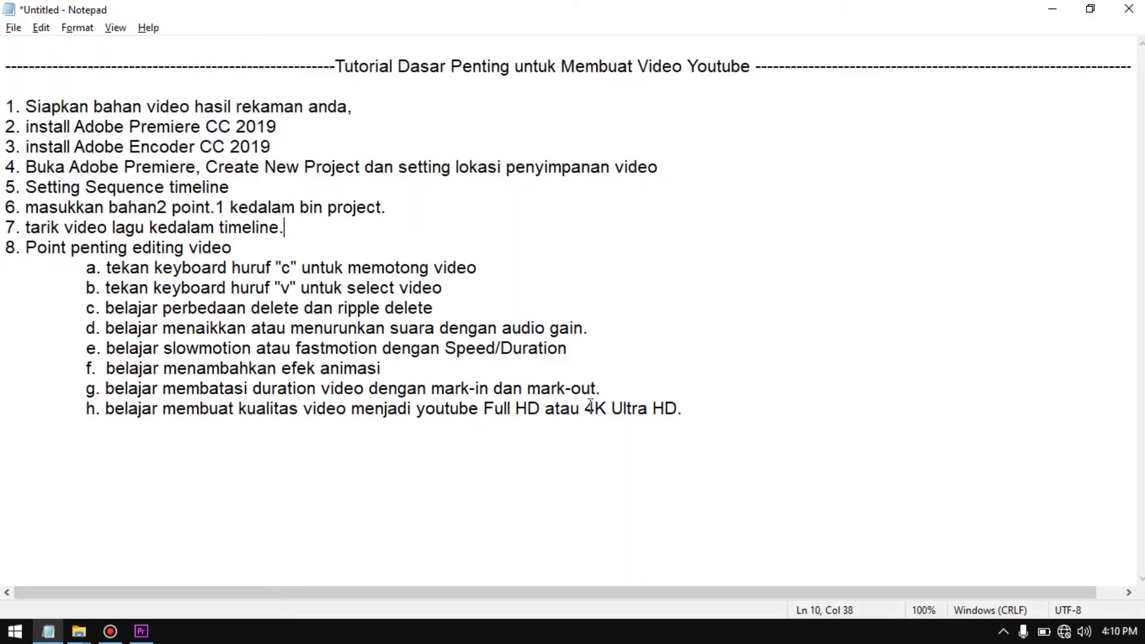
key("alt+Tab")
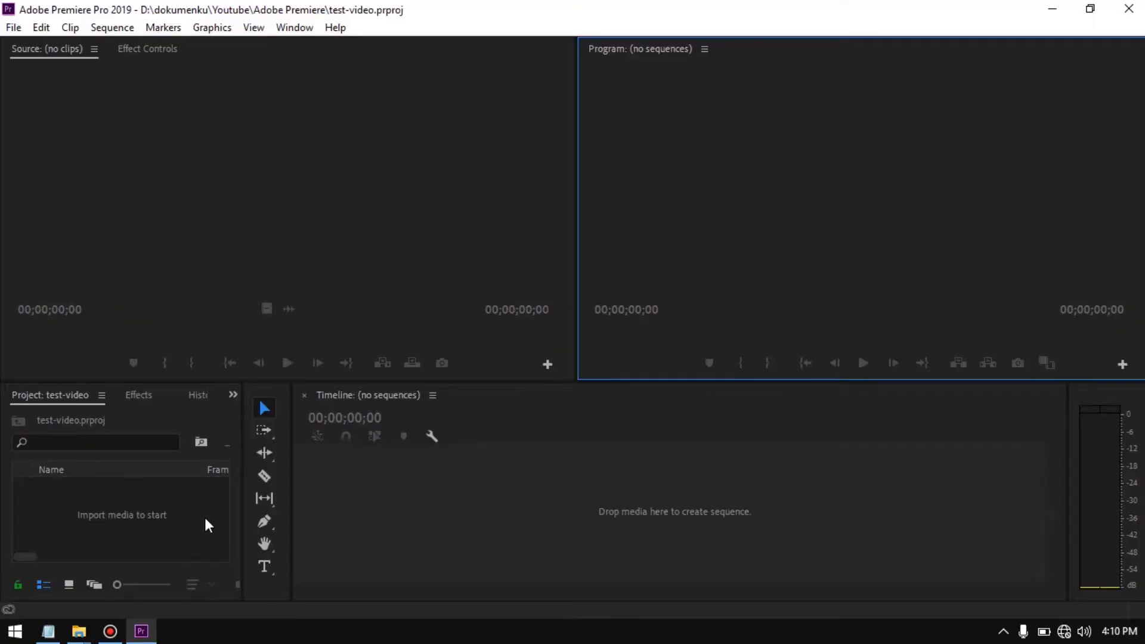
Create a new sequence named MySequence with the DV - NTSC Standard 48kHz preset
right_click(204, 507)
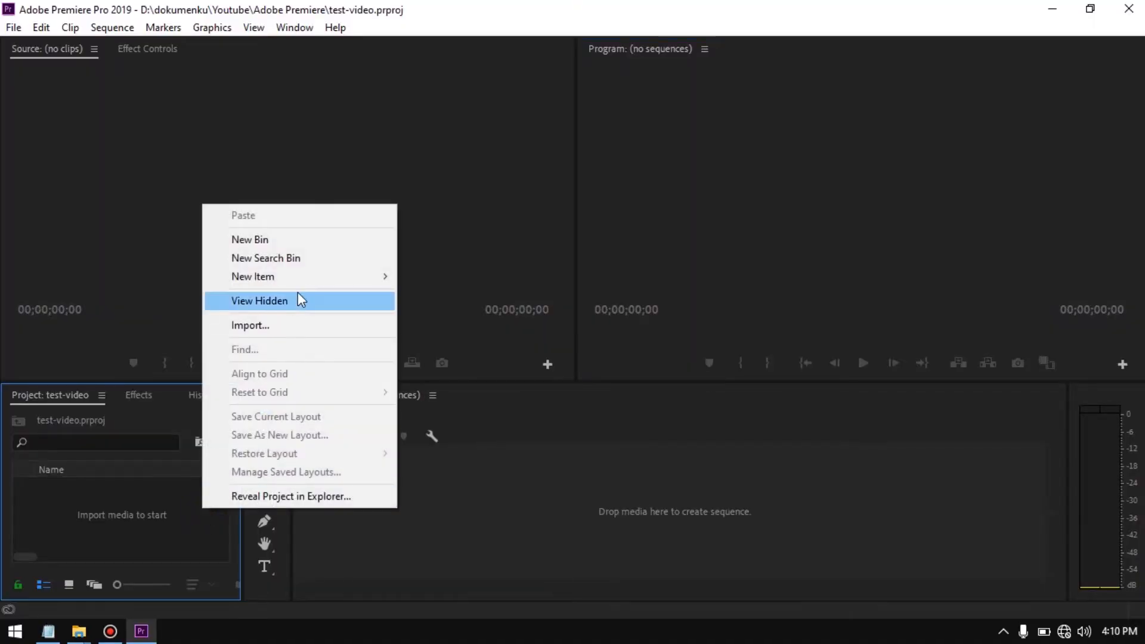
mouse_move(304, 280)
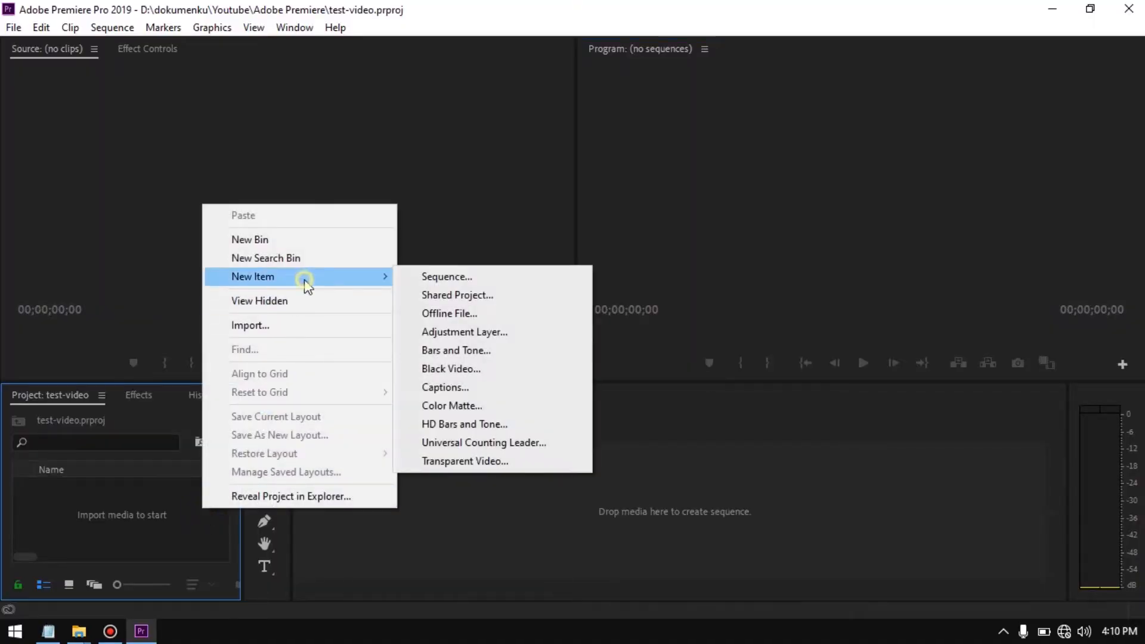
left_click(427, 276)
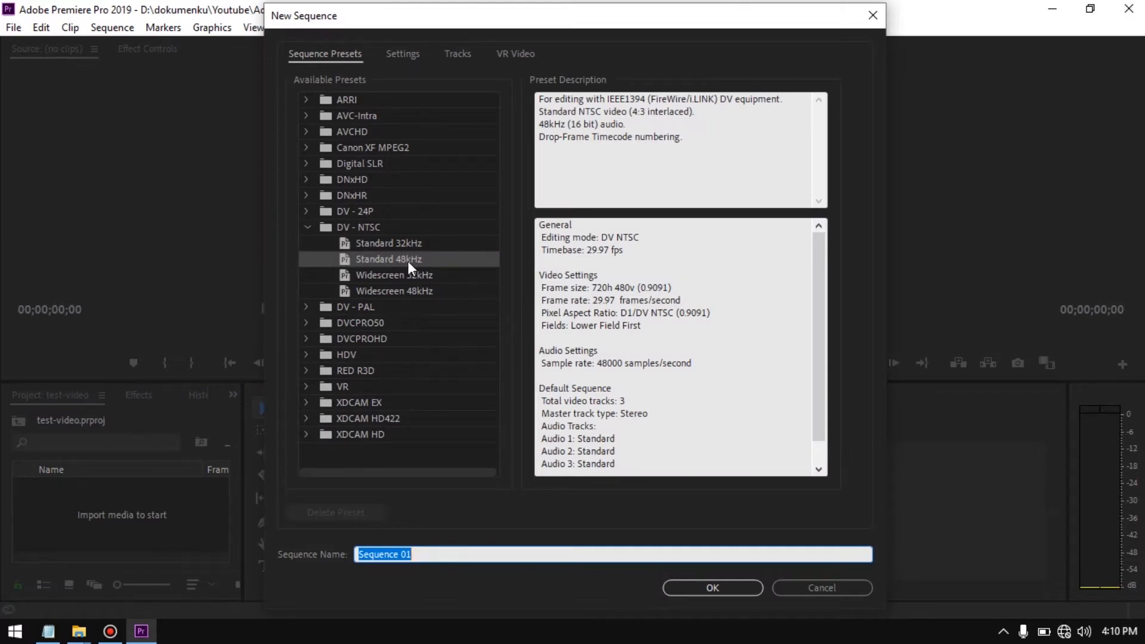
double_click(450, 554)
type("MySq")
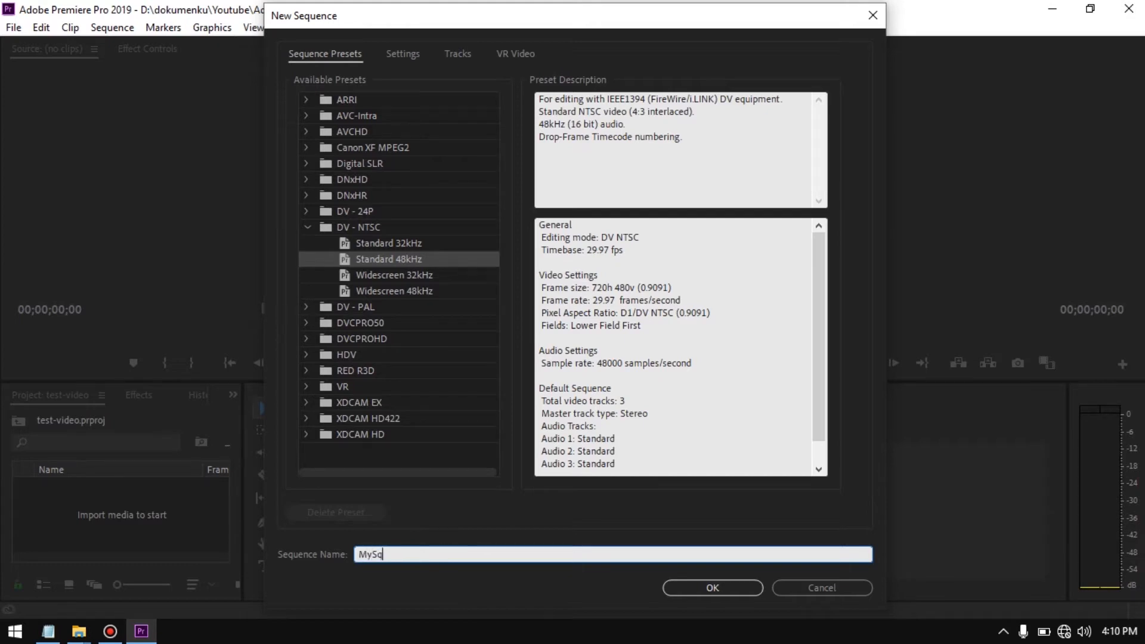
key("BackSpace")
type("equence")
key("Return")
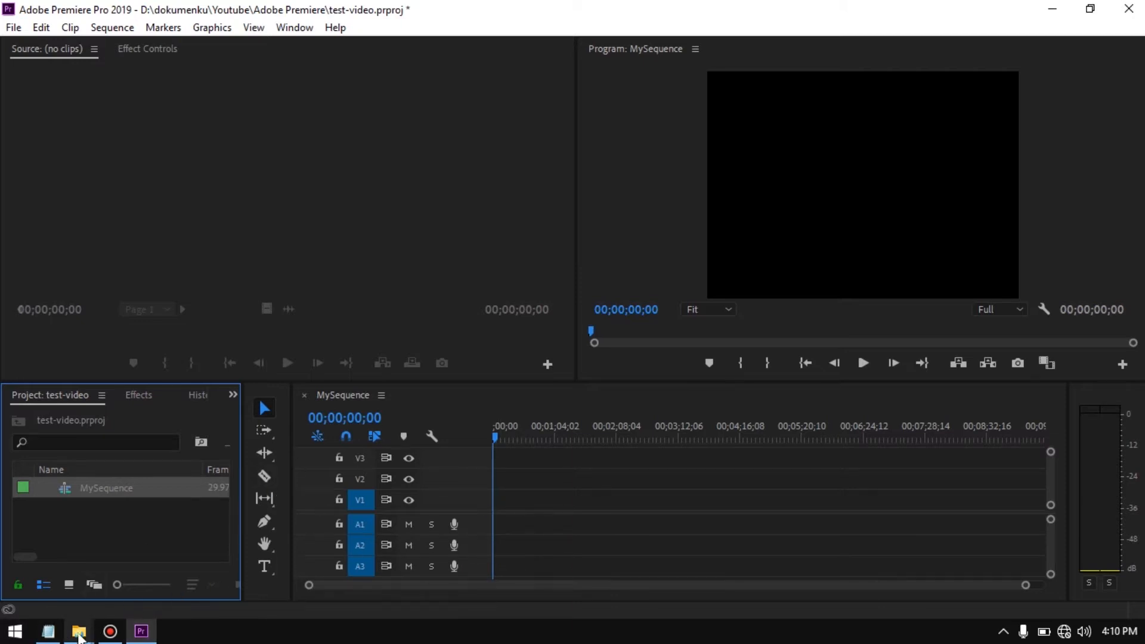
Import the recording 20200430_135408.mp4 from the mobile legend folder in File Explorer into the Premiere project bin
mouse_move(79, 631)
left_click(105, 581)
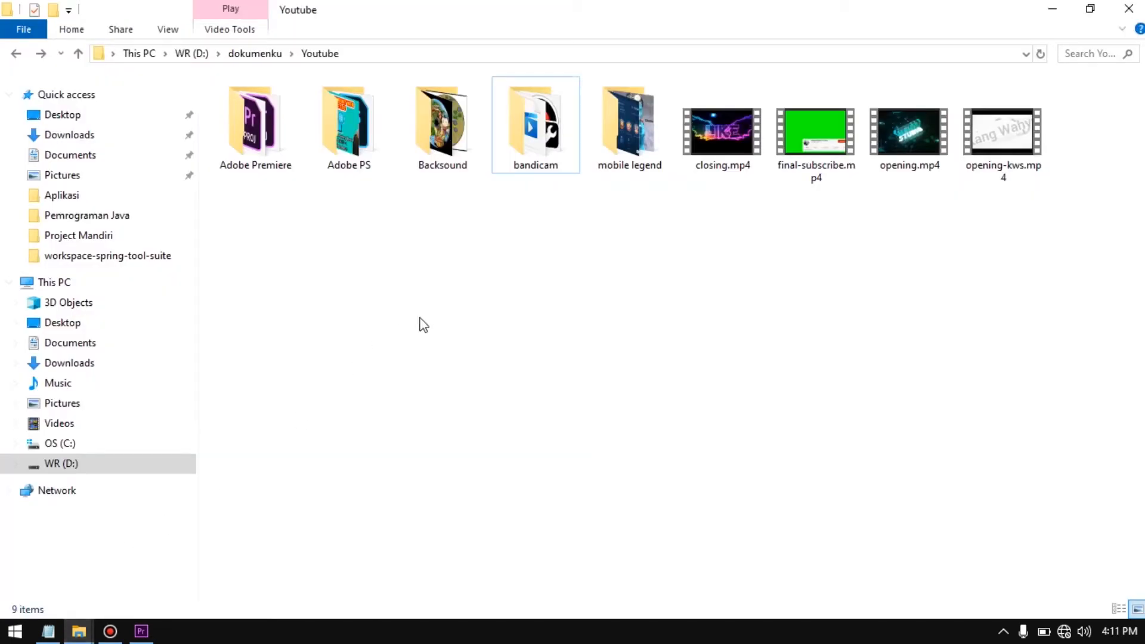
double_click(629, 129)
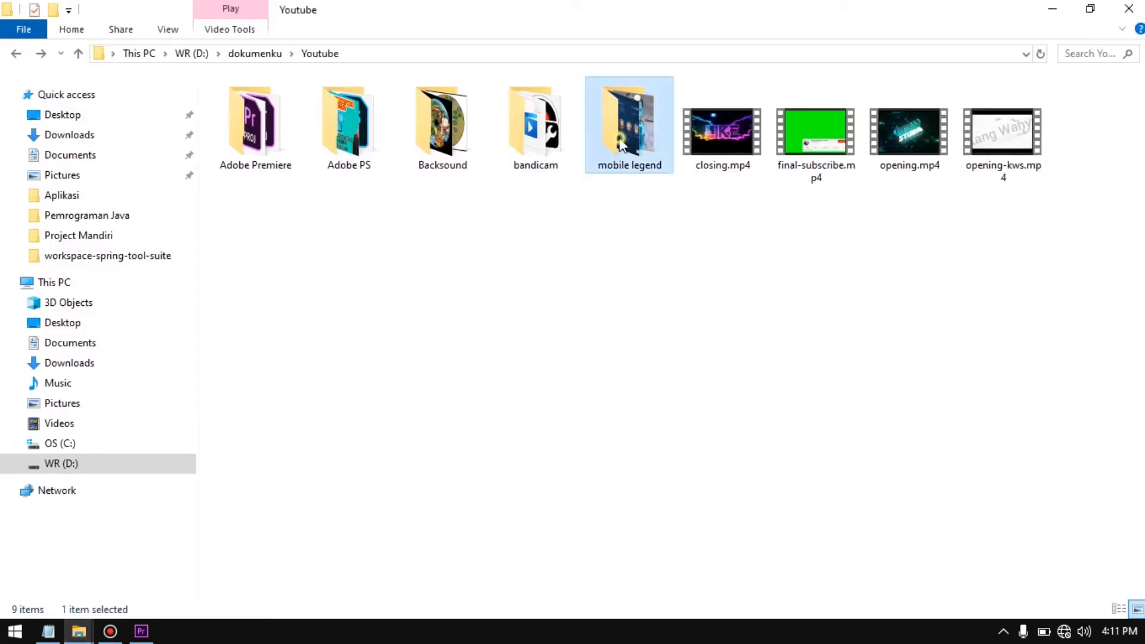
left_click(256, 140)
left_click_drag(266, 156, 155, 541)
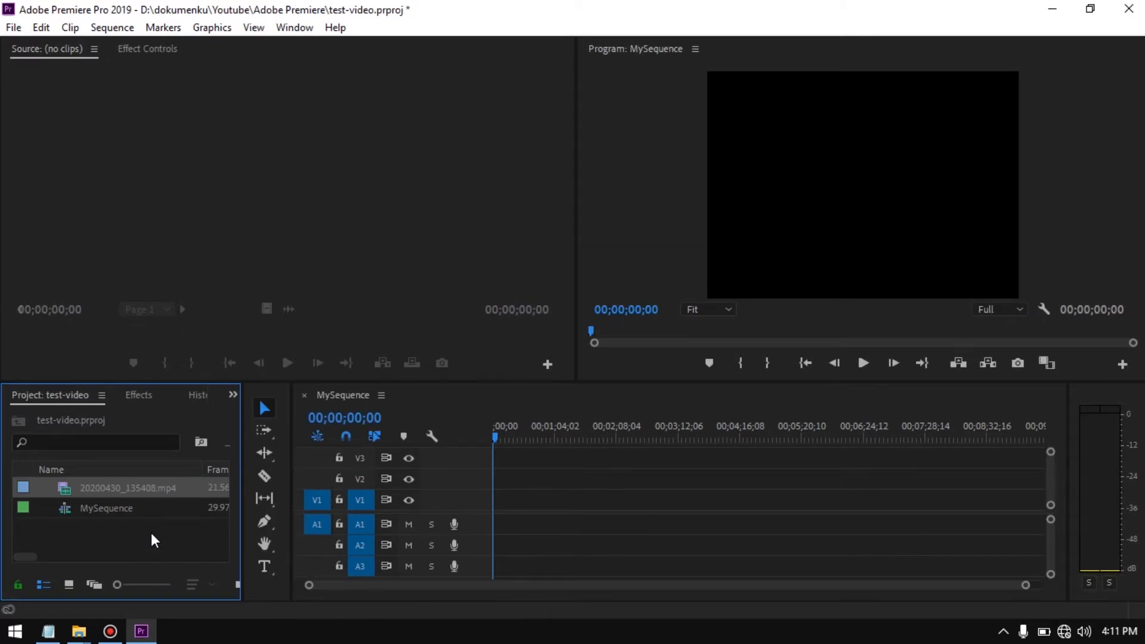
Place 20200430_135408.mp4 at the start of the MySequence timeline on V1 and A1, changing the sequence settings to match the clip
left_click(113, 488)
left_click_drag(113, 488, 485, 519)
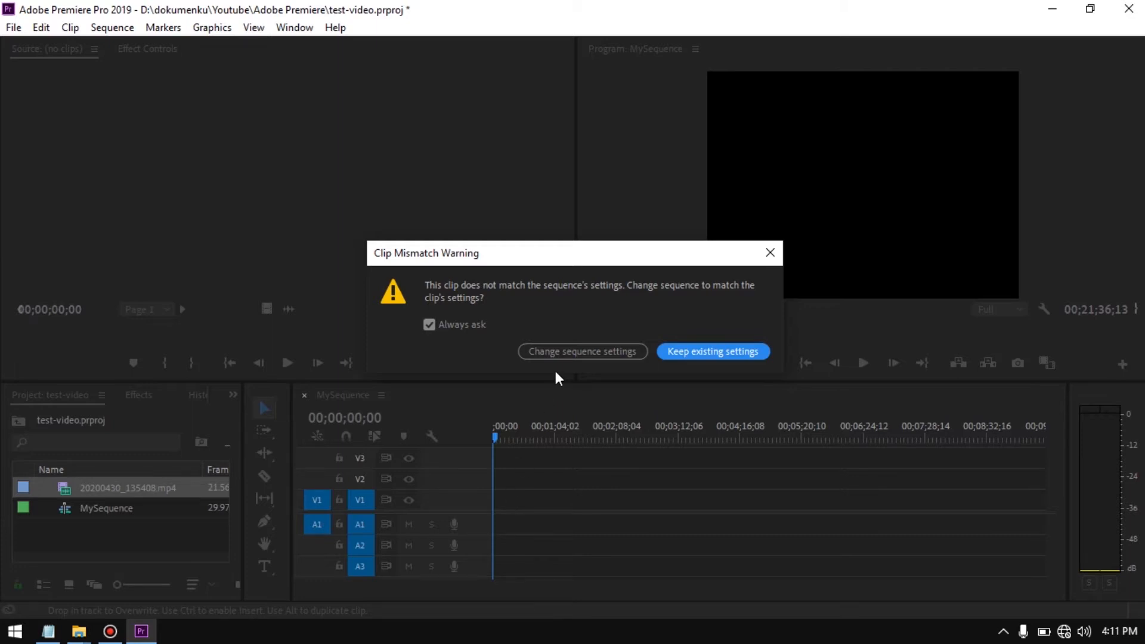
left_click(556, 353)
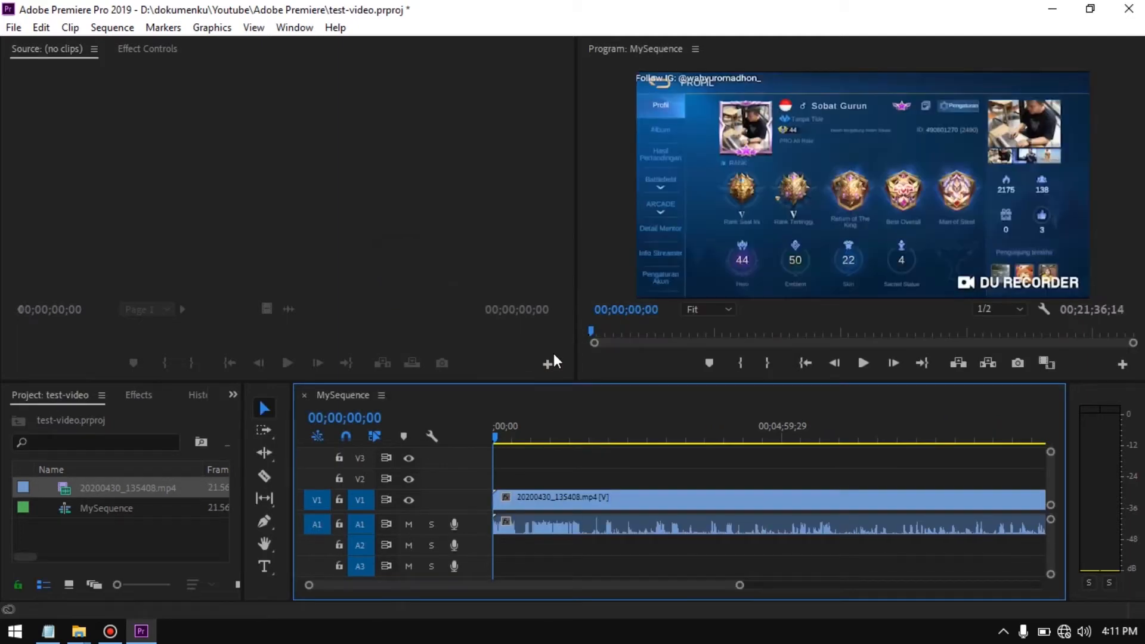
Review the sequence and clip in the project bin, and highlight point 6 of the Notepad outline
left_click(112, 508)
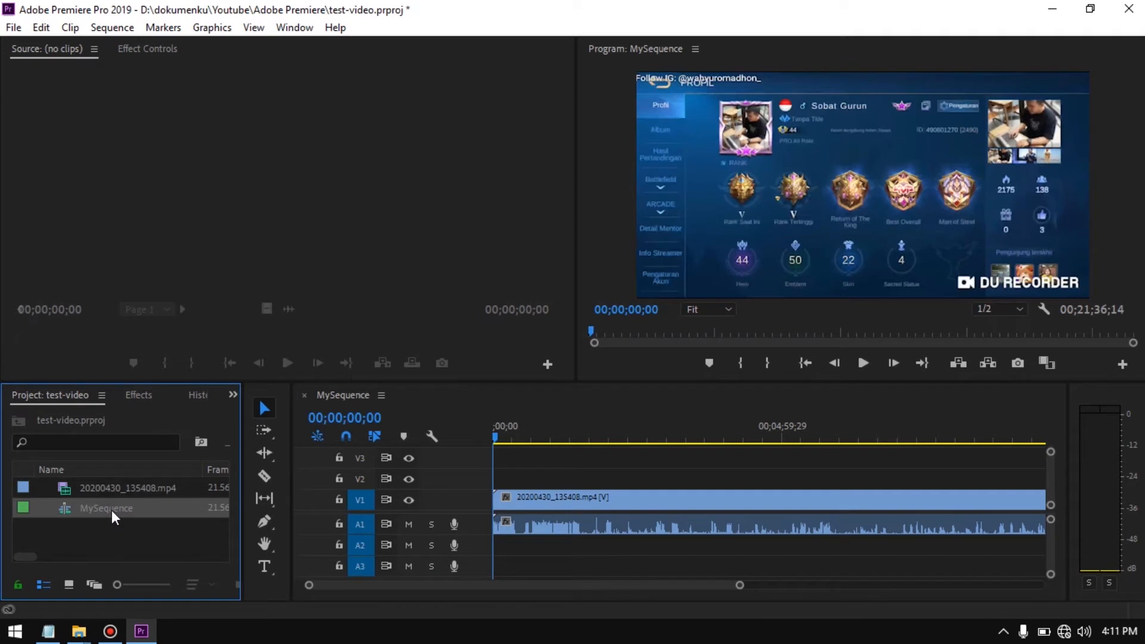
left_click(116, 489)
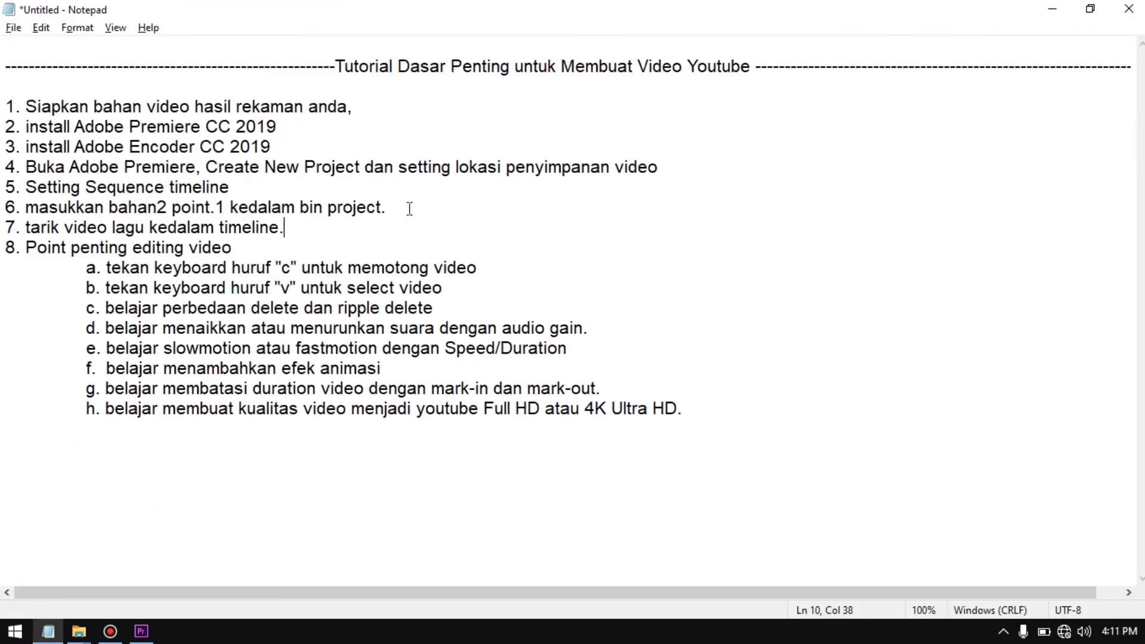
left_click(411, 206)
left_click_drag(391, 207, 26, 207)
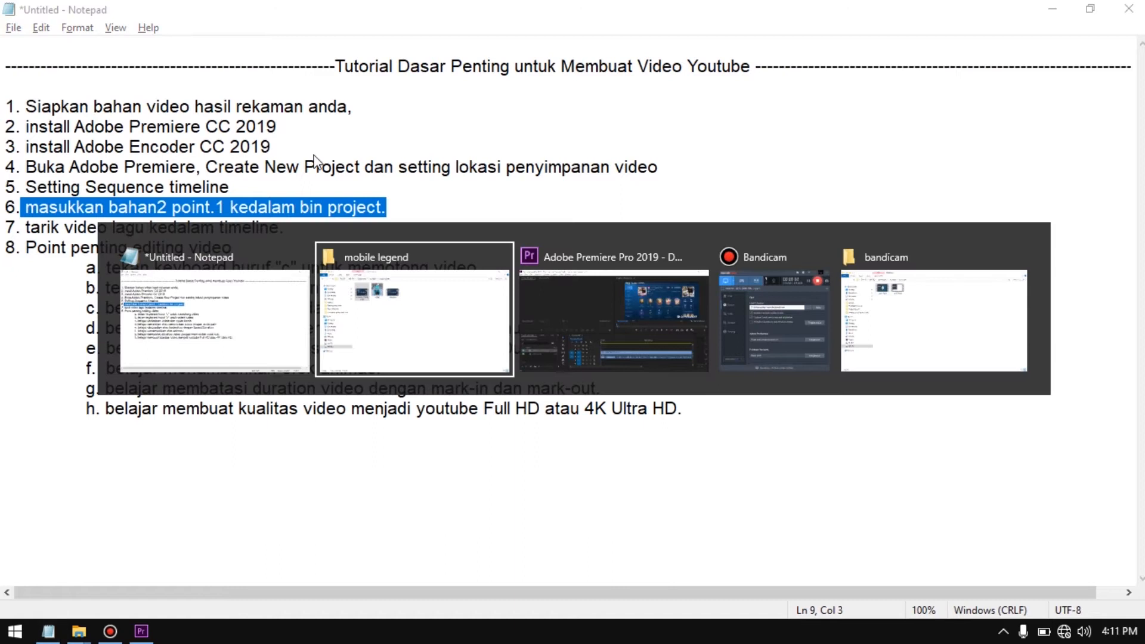
key("alt+Tab")
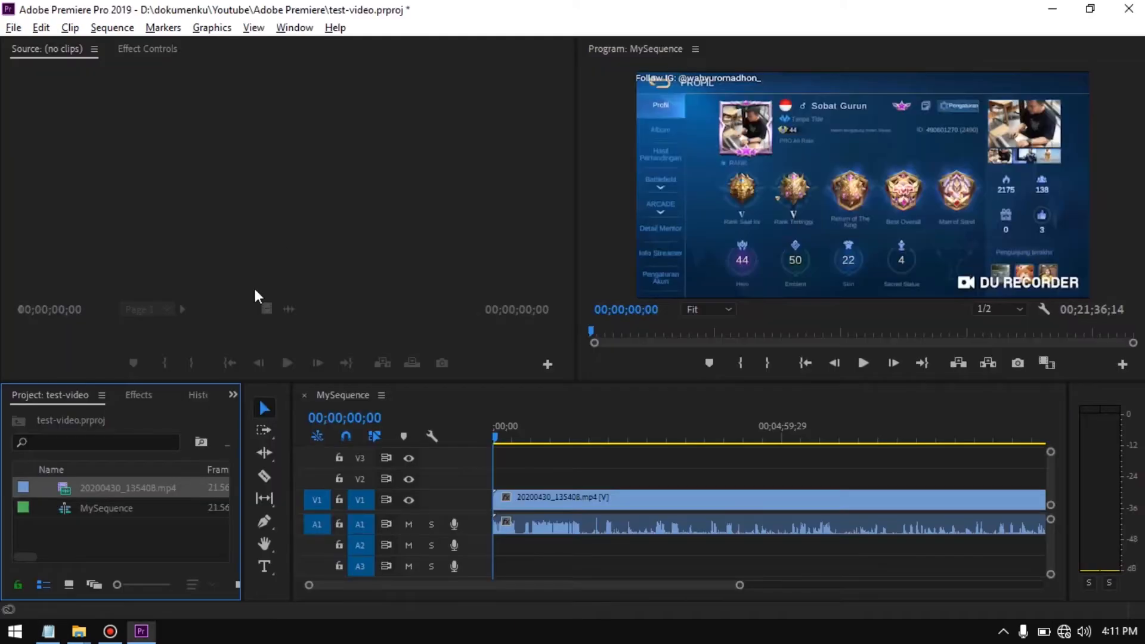
left_click(127, 532)
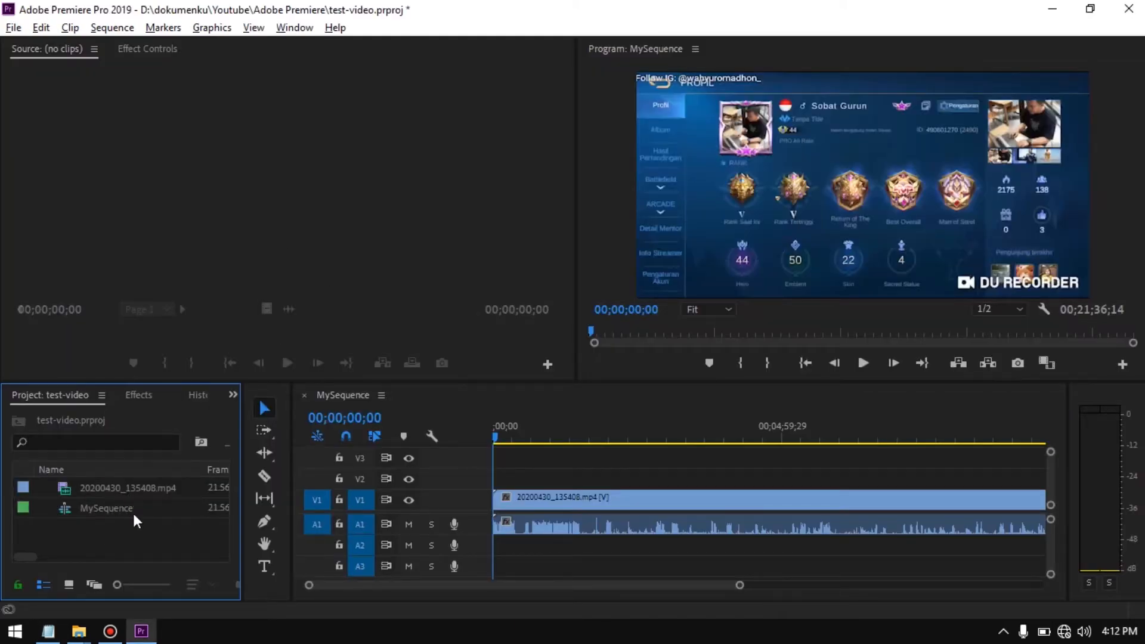
Import Harvest Moon Opening.mp4 from the Backsound folder in File Explorer into the Premiere project bin, and return to the Notepad outline
left_click(79, 631)
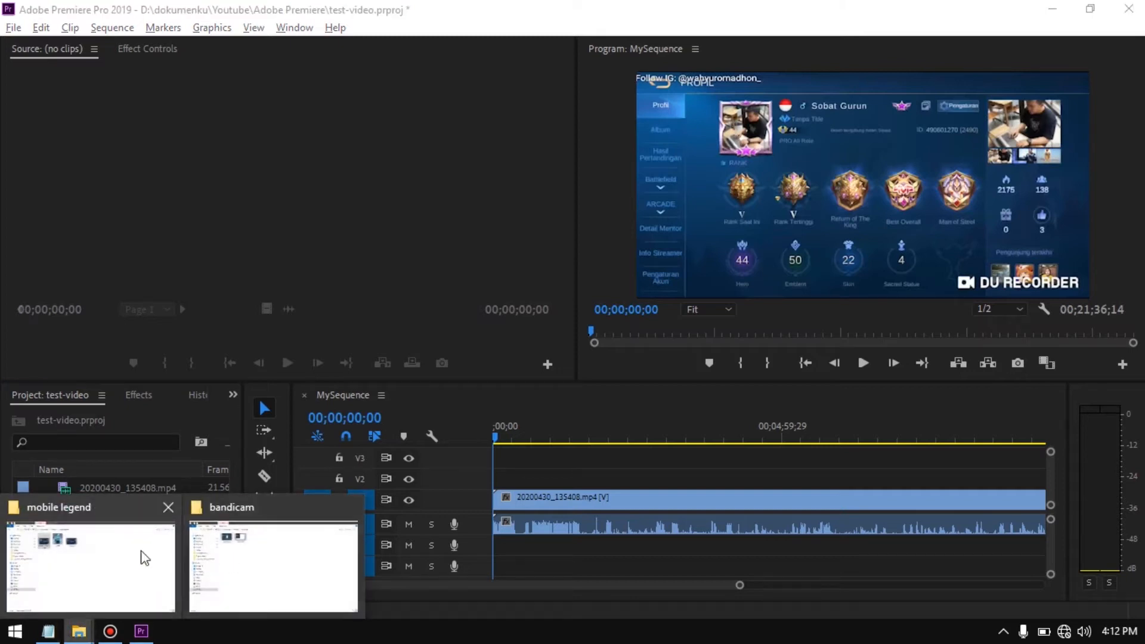
left_click(145, 557)
left_click(16, 54)
left_click(614, 289)
double_click(441, 119)
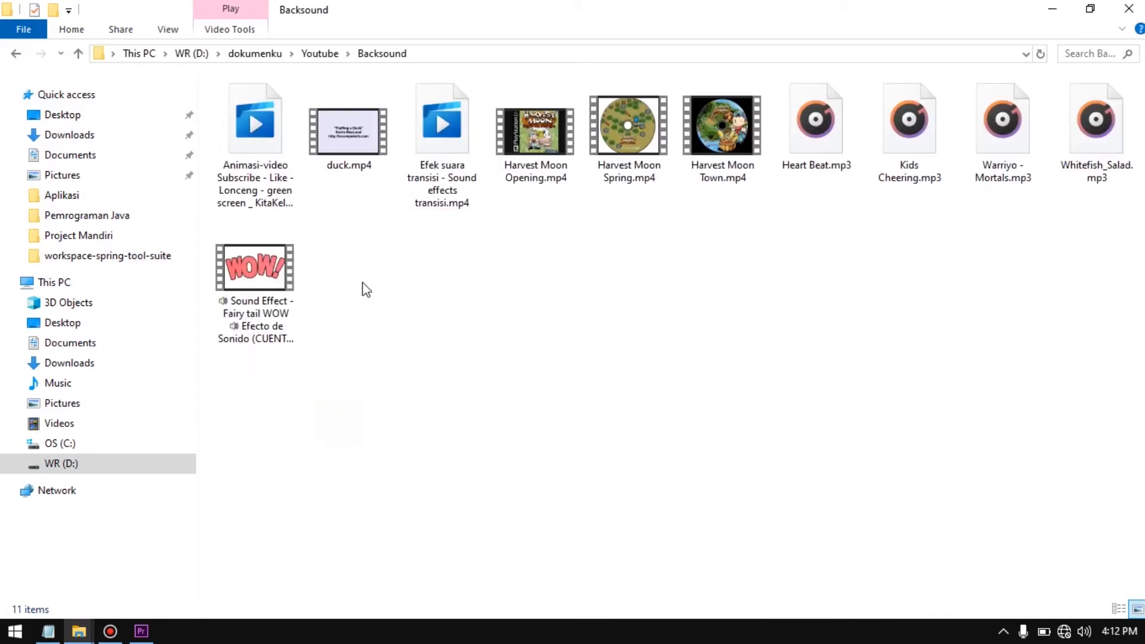
left_click_drag(536, 138, 117, 527)
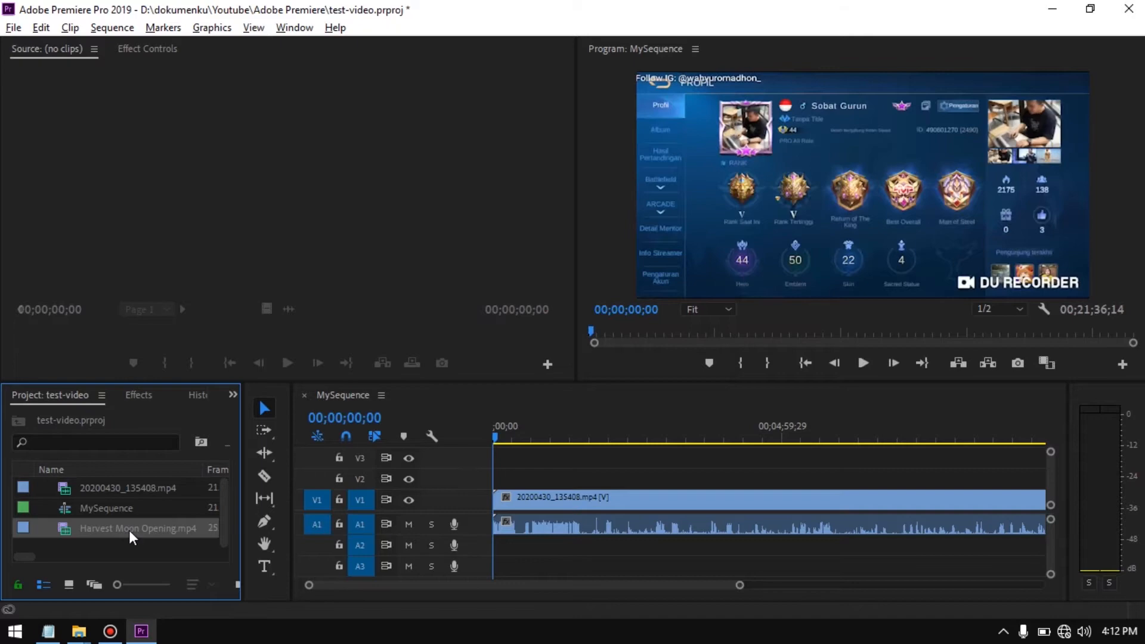
key("alt+Tab")
key("alt+Tab")
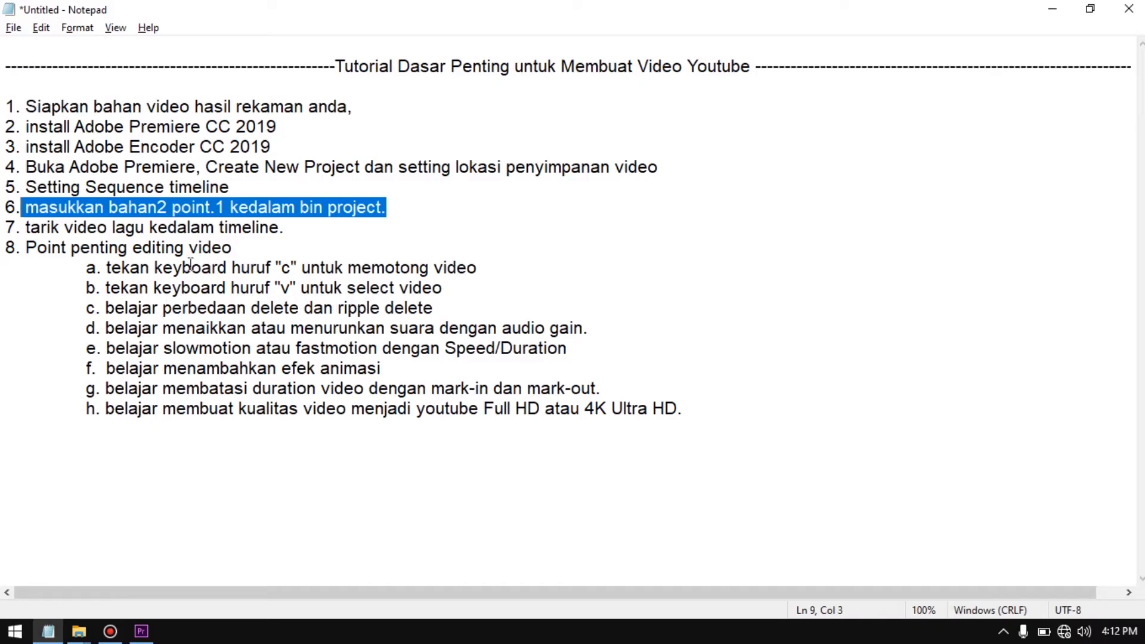
Switch to Premiere Pro, open 20200430_135408.mp4 in the Source monitor, and select its clip in the timeline before returning to the Notepad outline
left_click(290, 229)
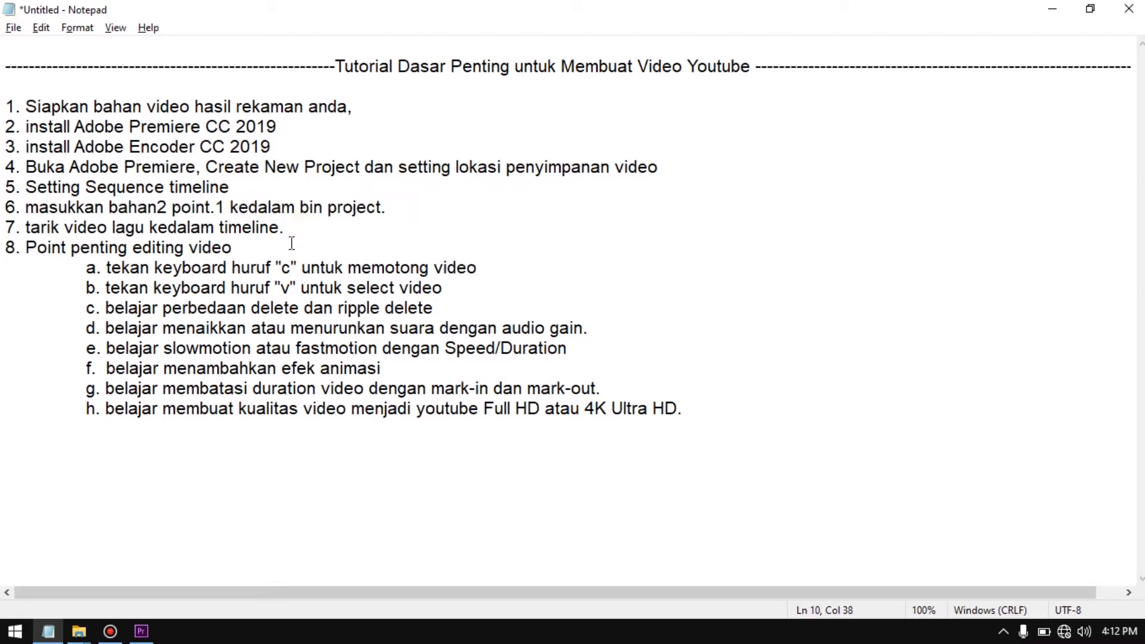
key("alt+Tab")
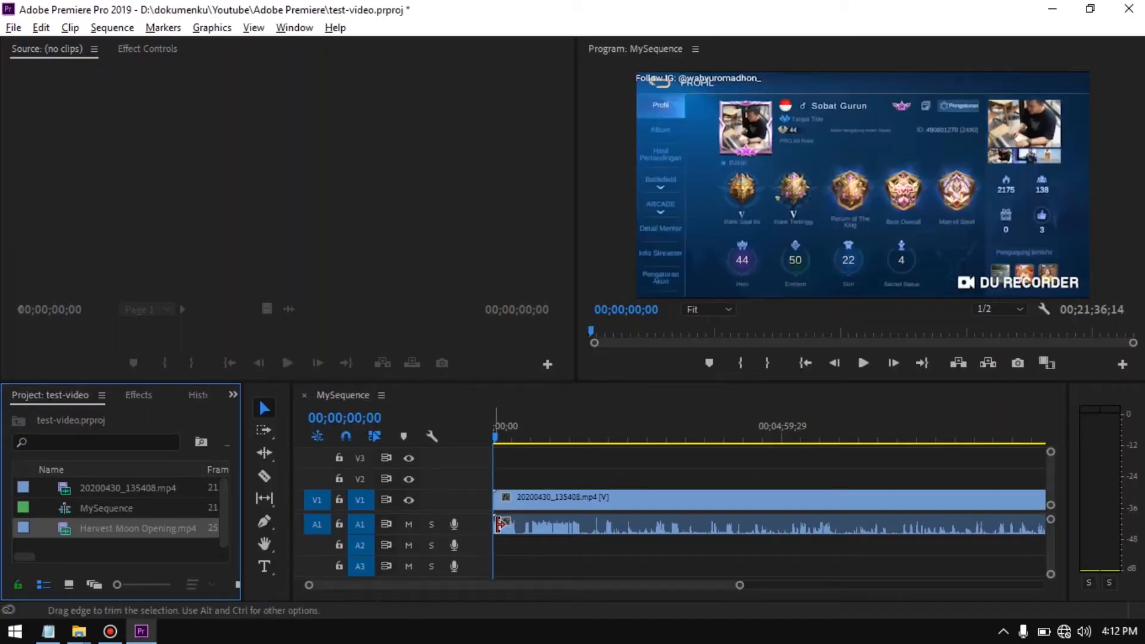
double_click(105, 488)
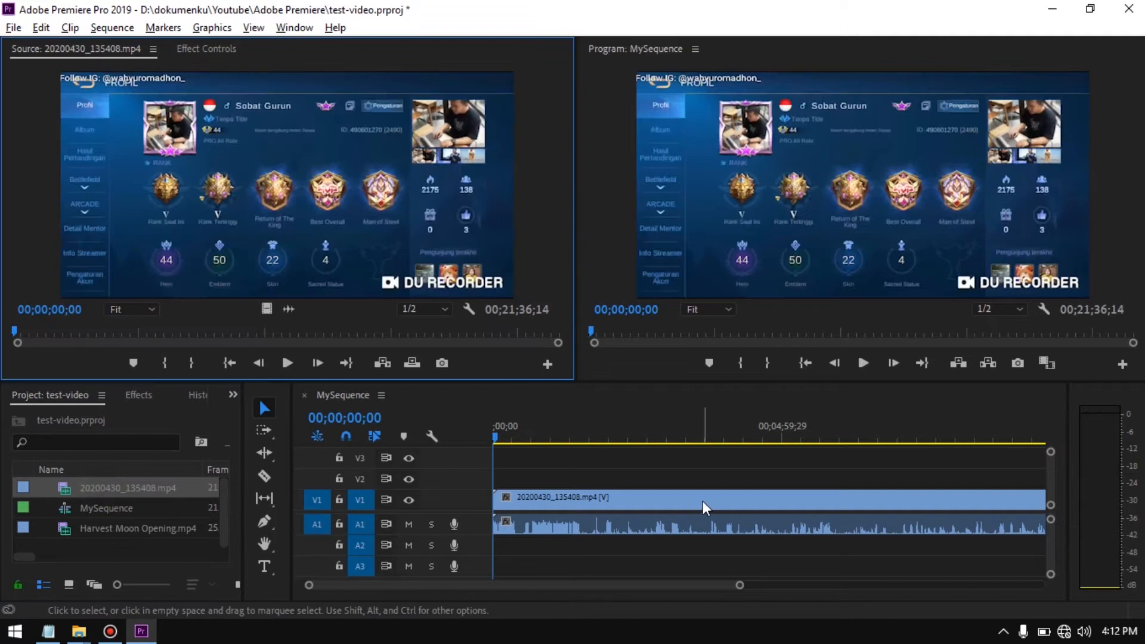
left_click(644, 501)
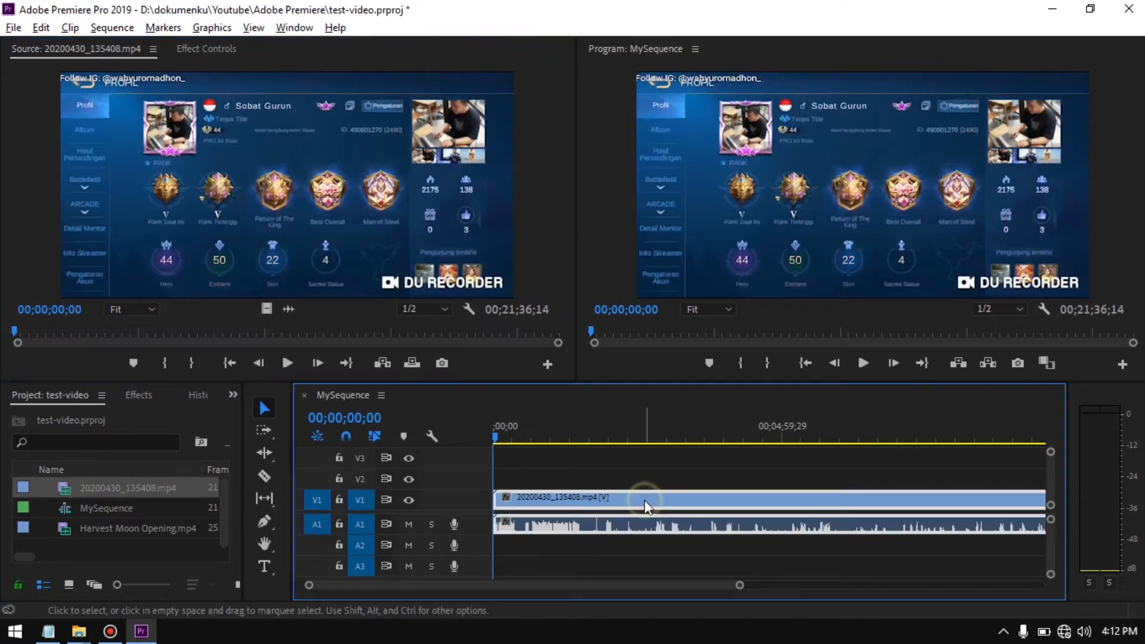
key("alt+Tab")
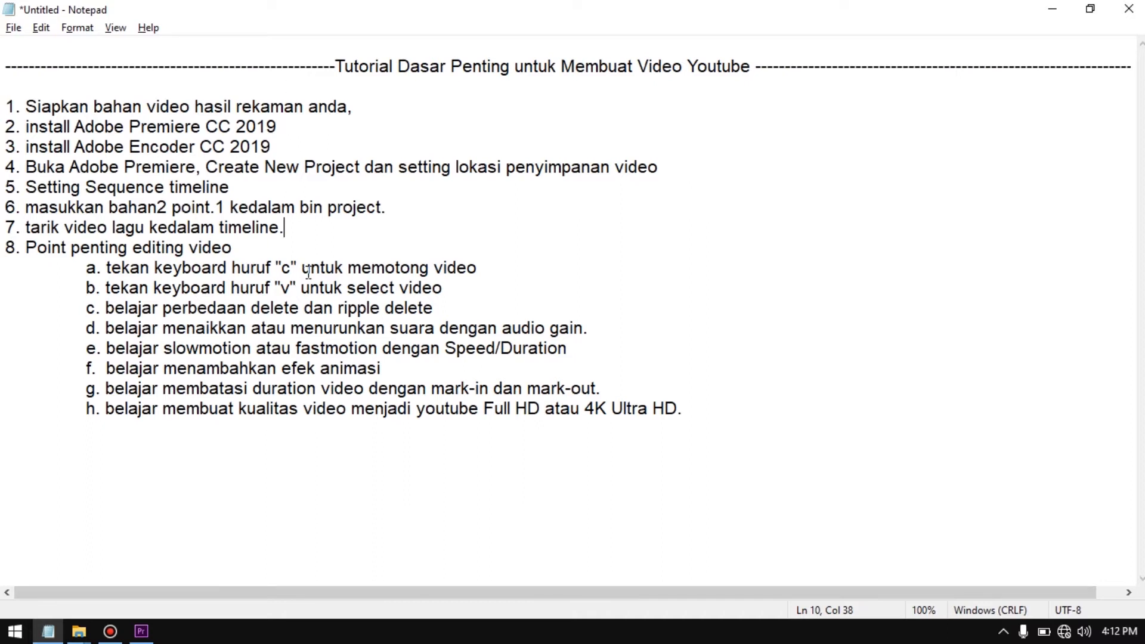
Return to Premiere Pro from point a of the Notepad outline and split the gameplay clip at 00;00;34;00 with the Razor tool
left_click(504, 271)
key("alt+Tab")
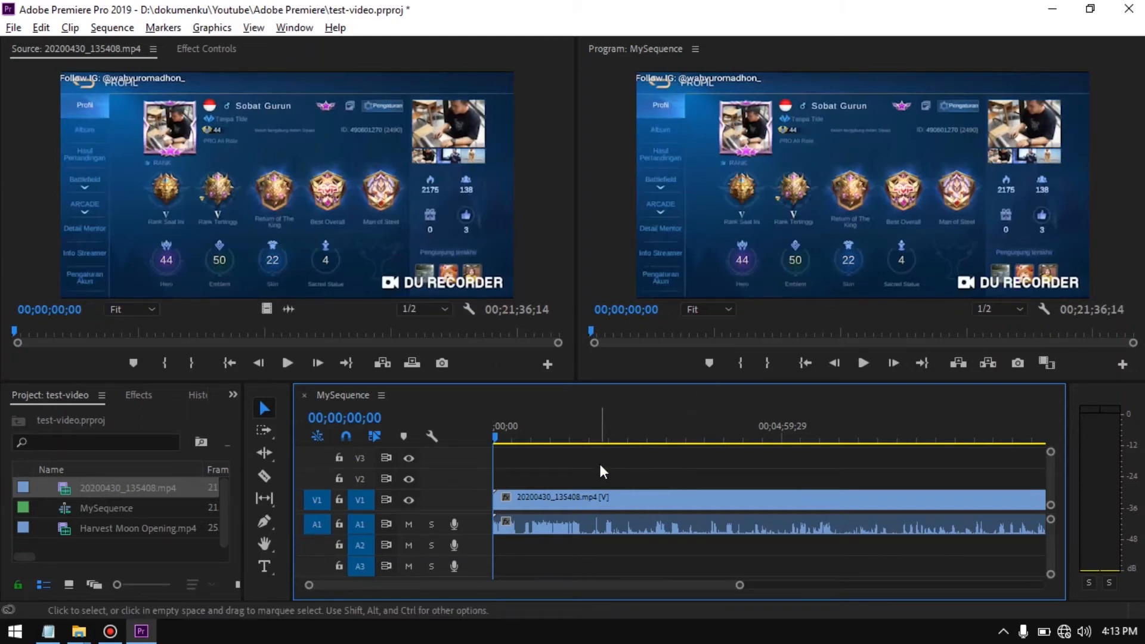
left_click(523, 438)
mouse_move(523, 436)
left_mouse_down()
mouse_move(586, 439)
mouse_move(524, 447)
left_mouse_up()
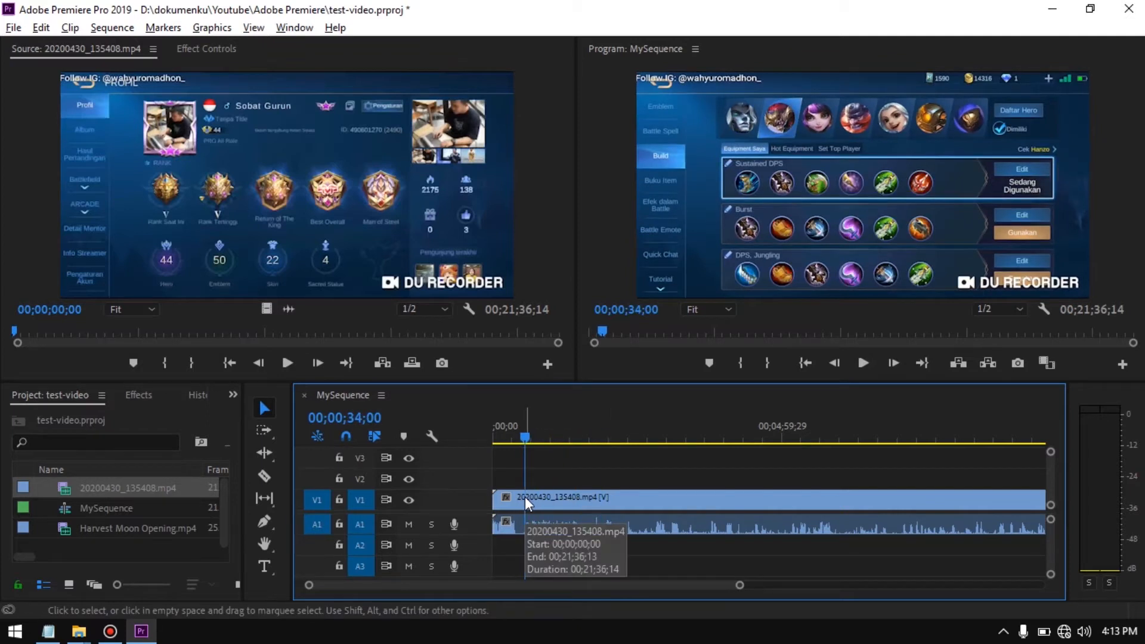
key("c")
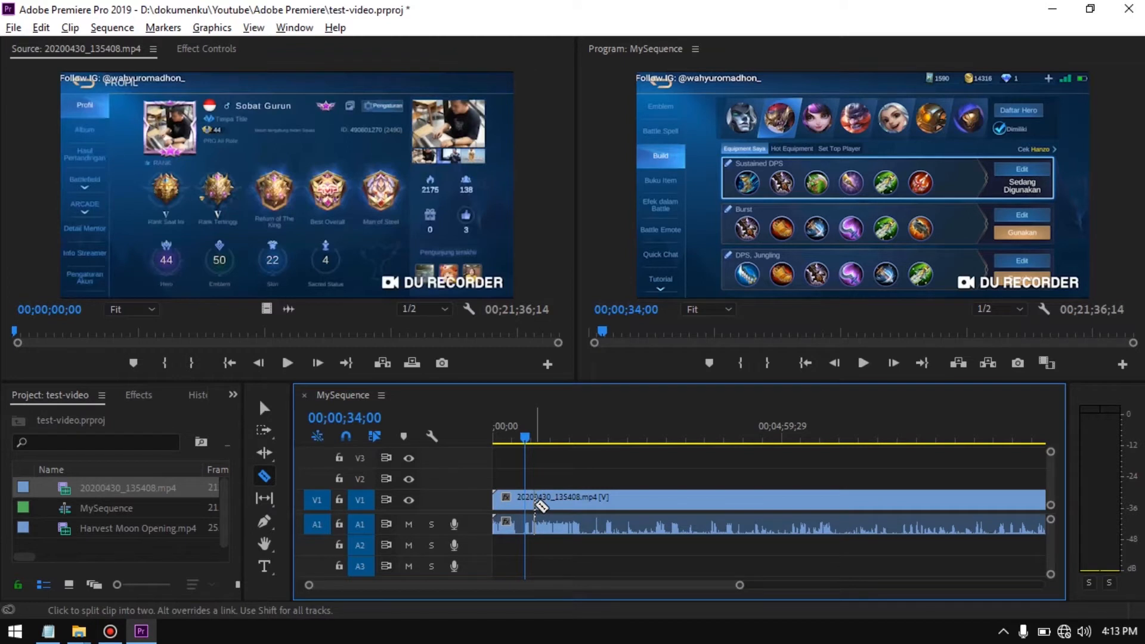
left_click(534, 506)
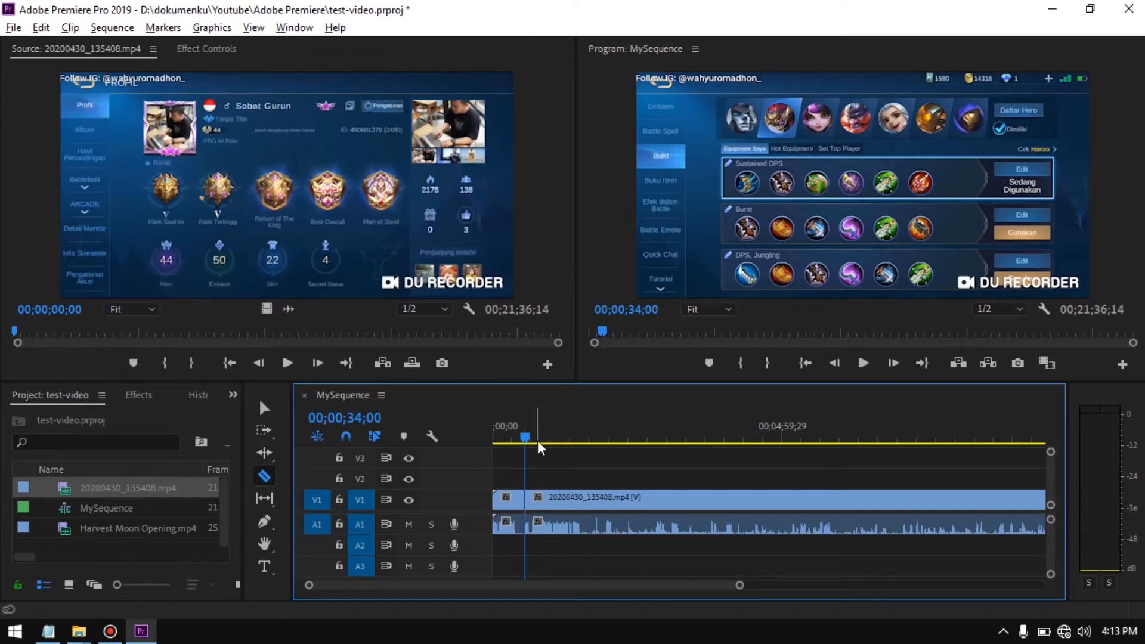
Split the gameplay clip again at 00;02;50;07 and switch back to the Selection tool
left_click_drag(528, 444, 656, 445)
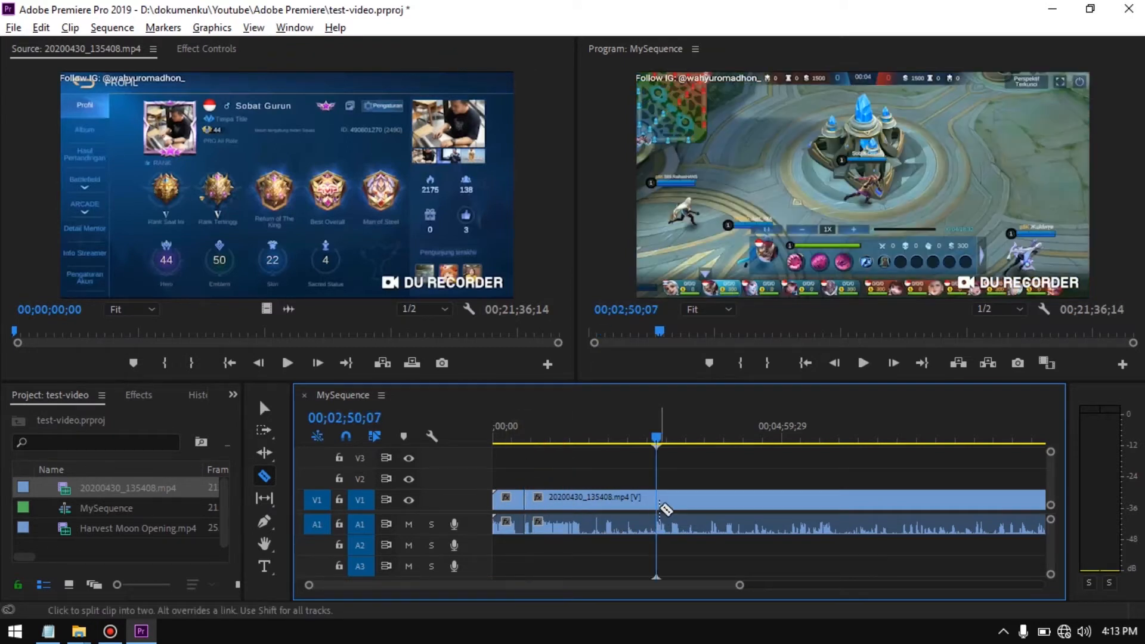
left_click(658, 504)
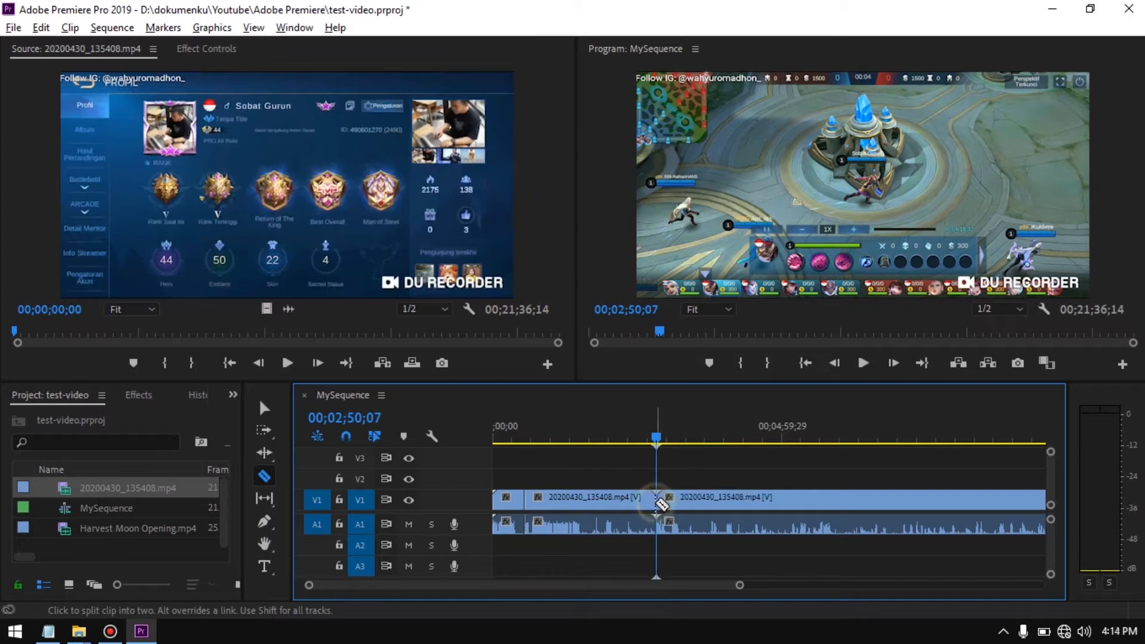
key("v")
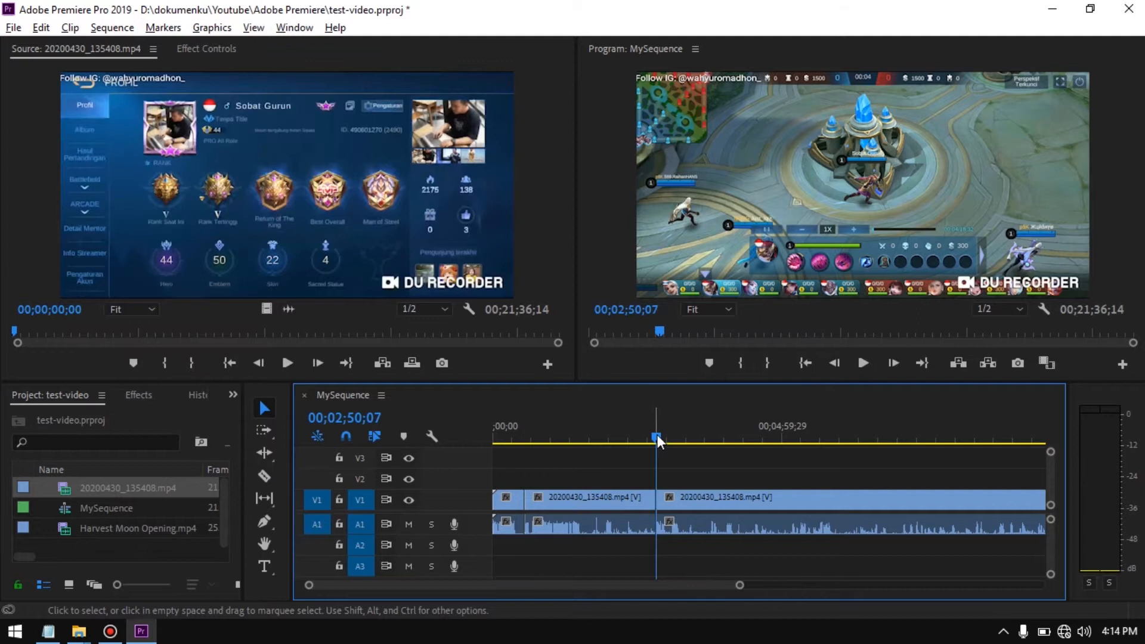
Alternate between the Razor and Selection tools and play the sequence briefly from 00;02;49;11
left_click_drag(656, 437, 522, 453)
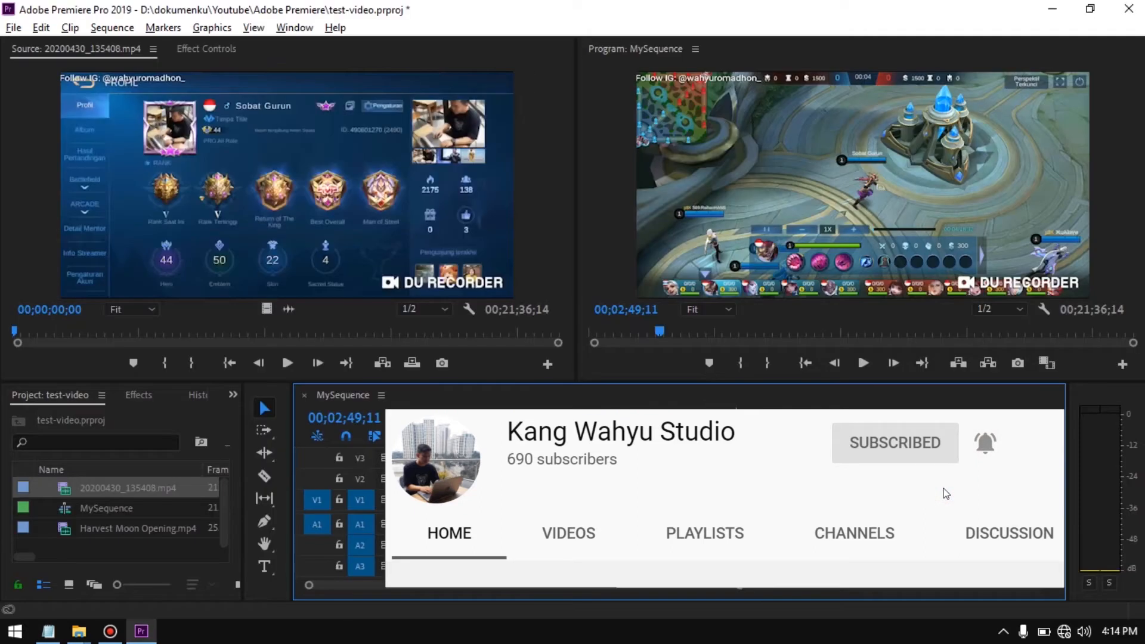
key("c")
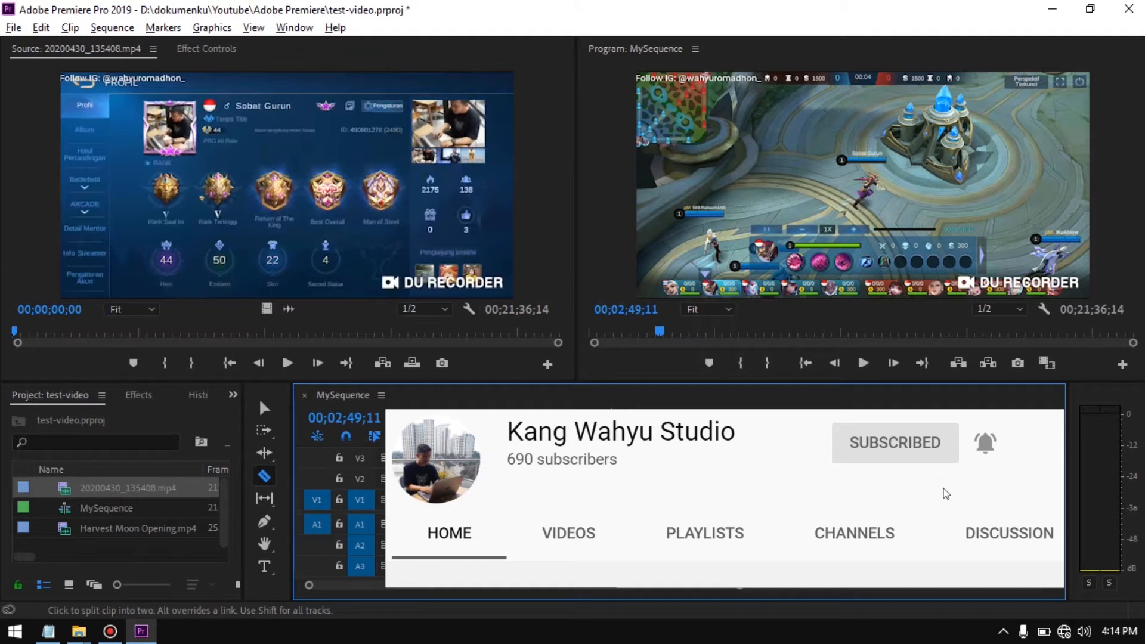
key("v")
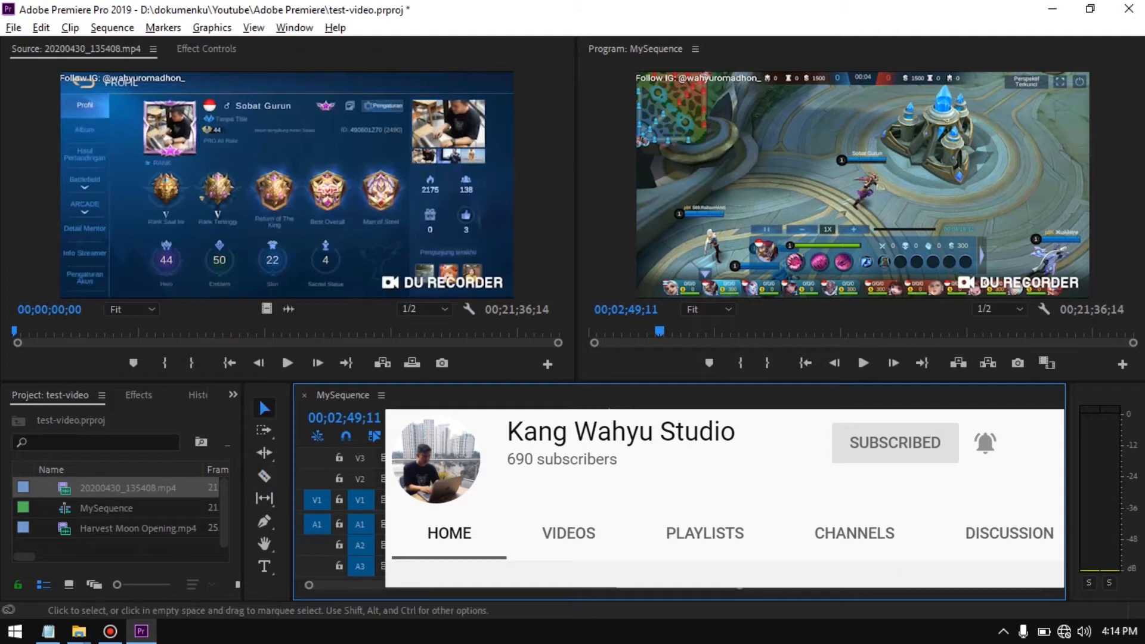
key("c")
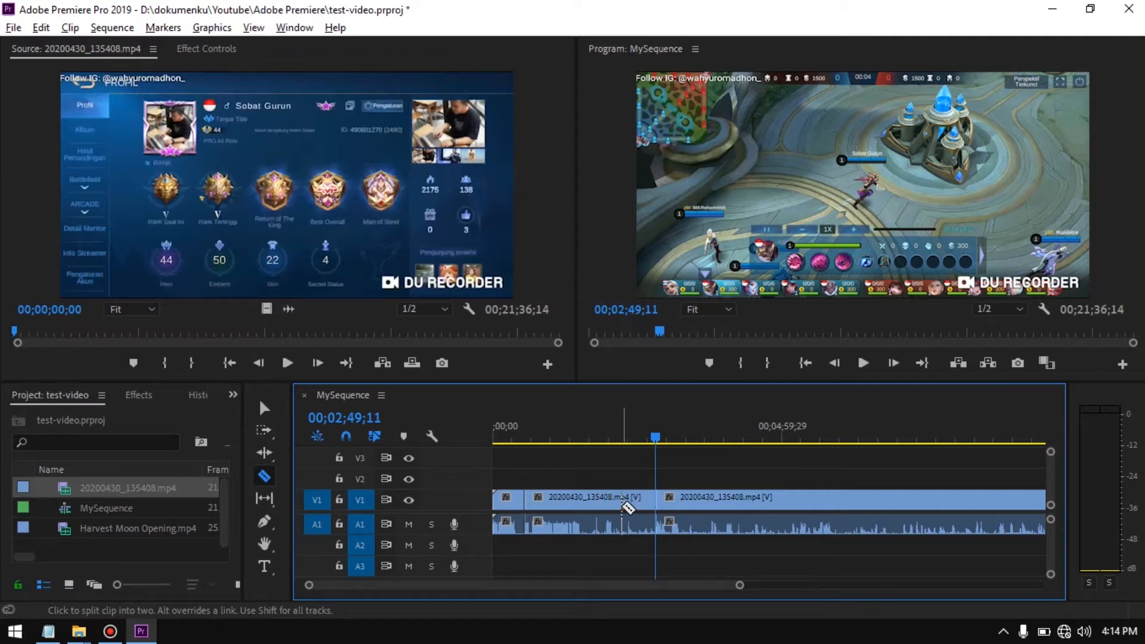
key("space")
key("v")
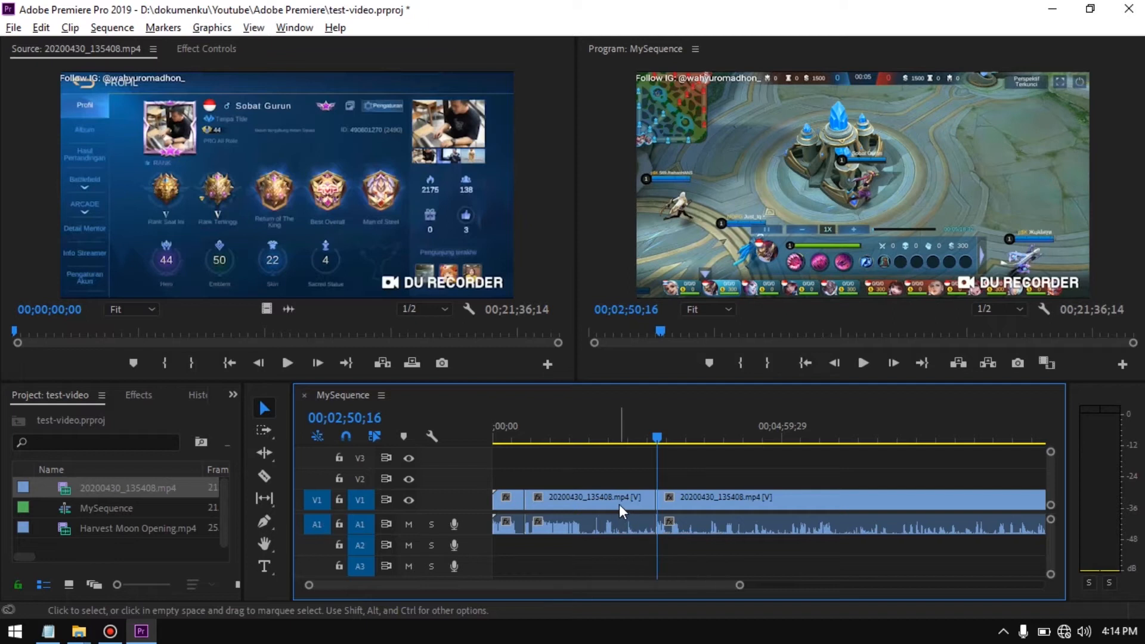
Select the middle and last segments of the gameplay clip in turn, and check the Notepad outline
left_click(622, 505)
left_click(711, 506)
left_click(581, 504)
key("alt+Tab")
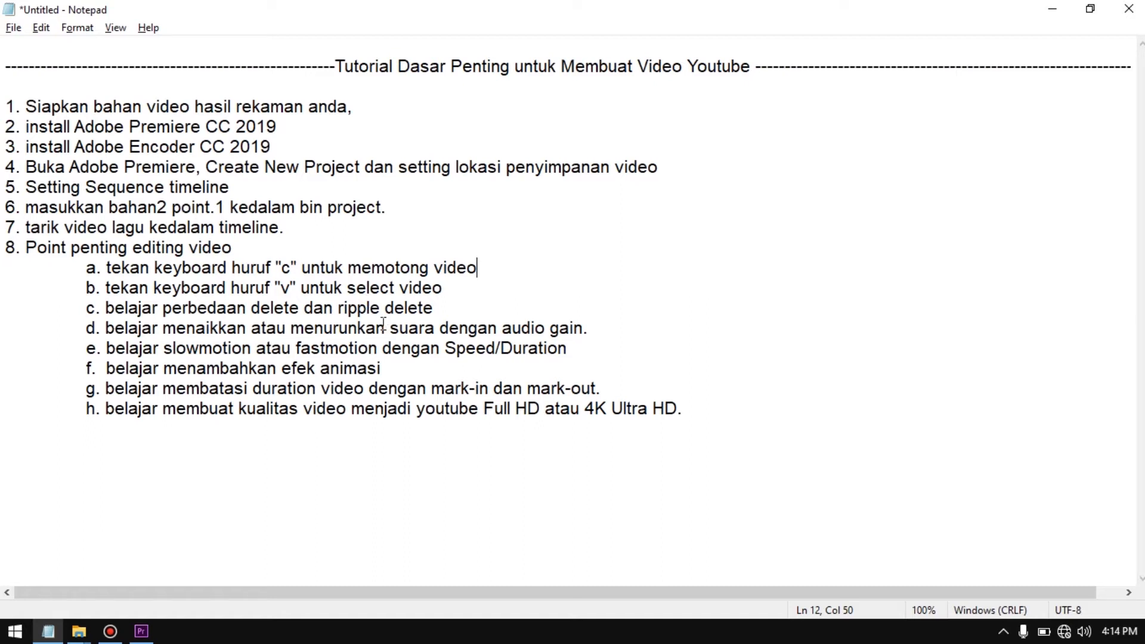
key("alt+Tab")
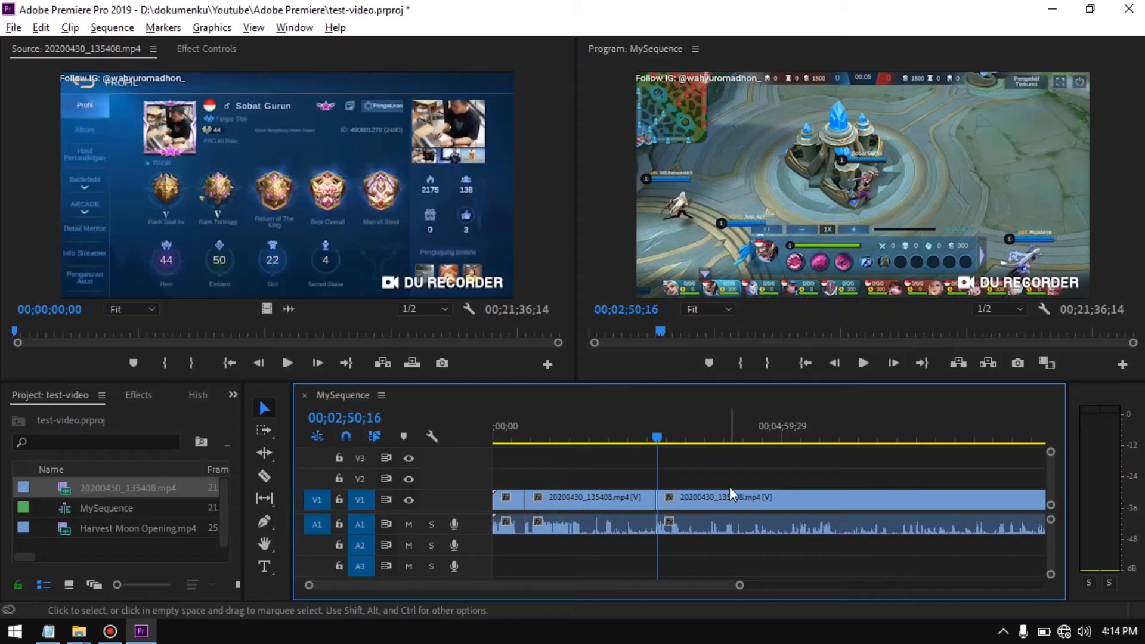
Delete the middle segment of the gameplay clip from V1 and A1, leaving a gap
left_click(591, 501)
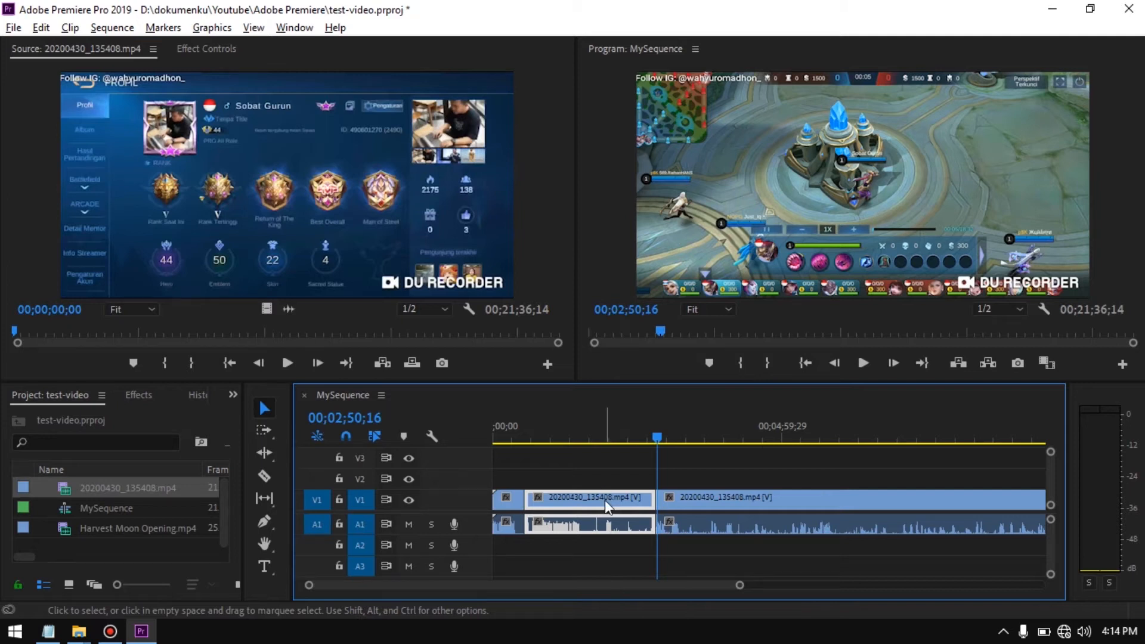
key("Delete")
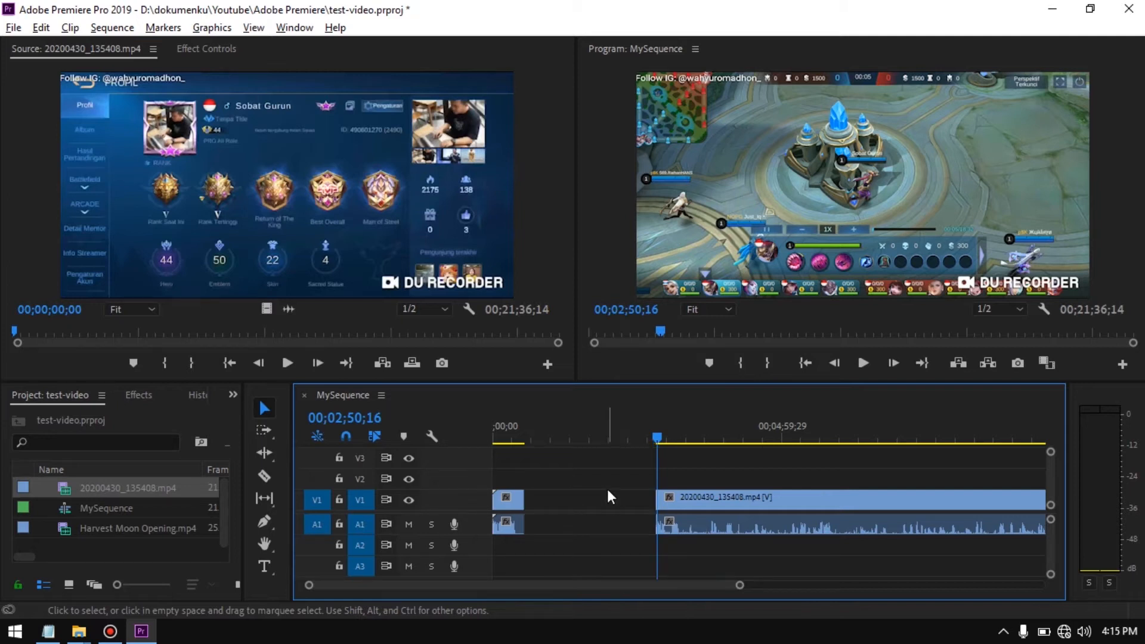
Play the sequence across the gap after the first segment and undo the deletion of the middle segment
left_click_drag(657, 438, 516, 454)
key("space")
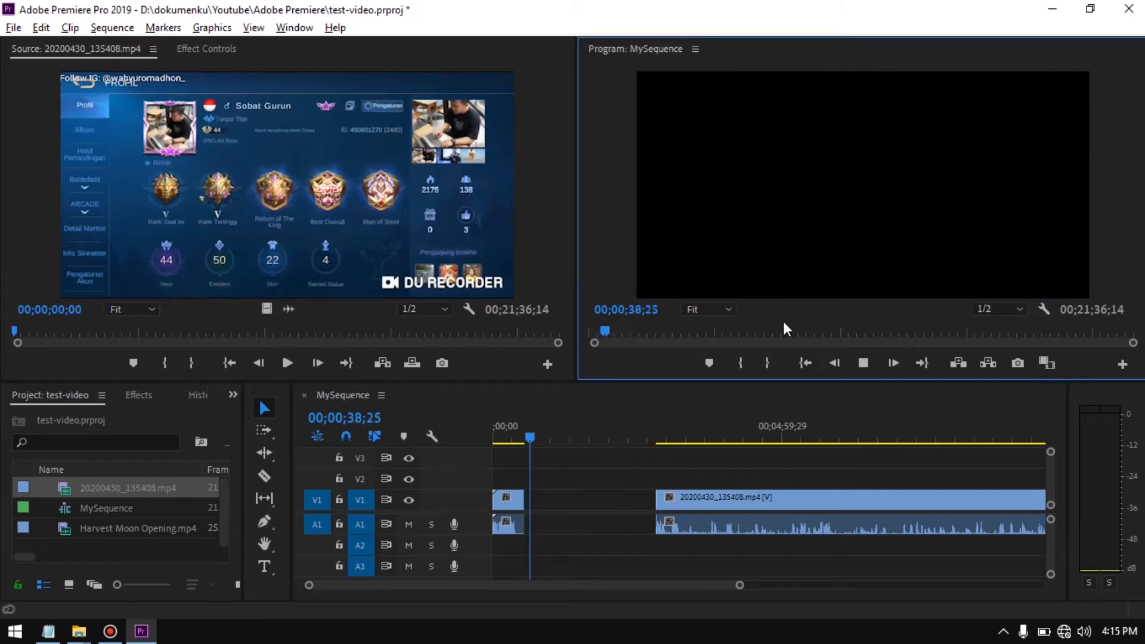
left_click(586, 508)
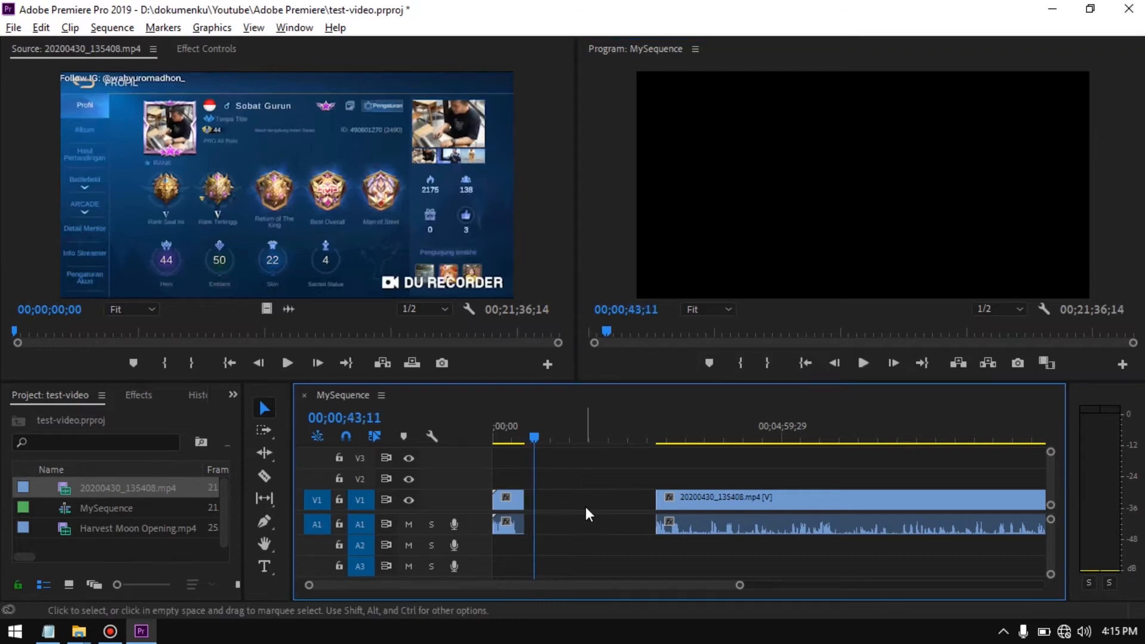
key("ctrl+z")
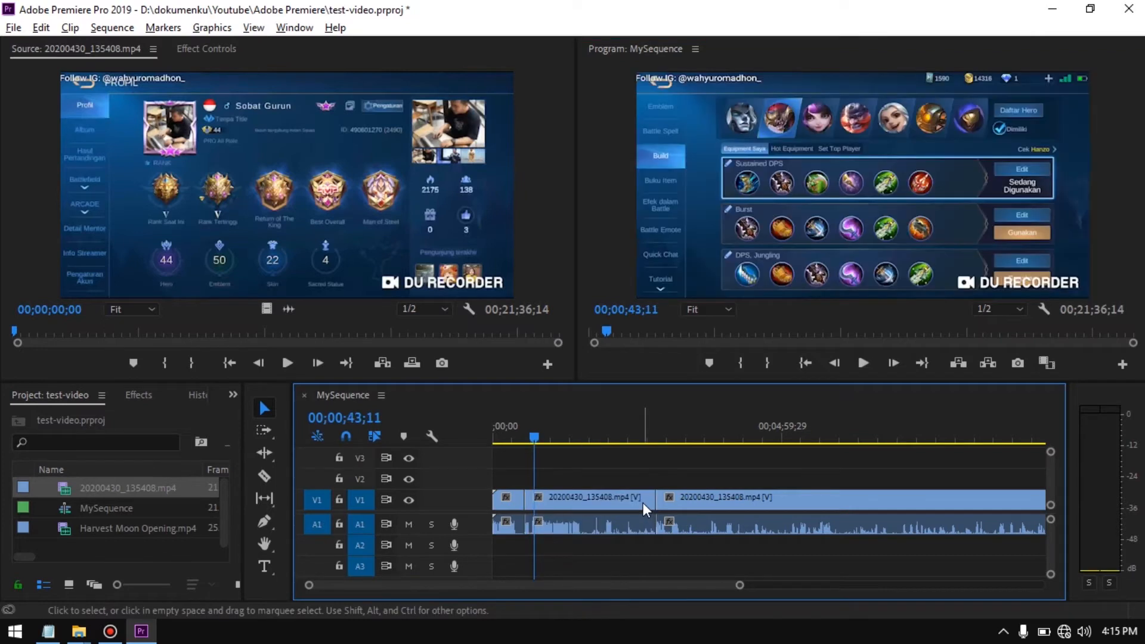
Try Ripple Delete on the middle gameplay segment, check the join near 00;00;34;00, and undo it
left_click(622, 501)
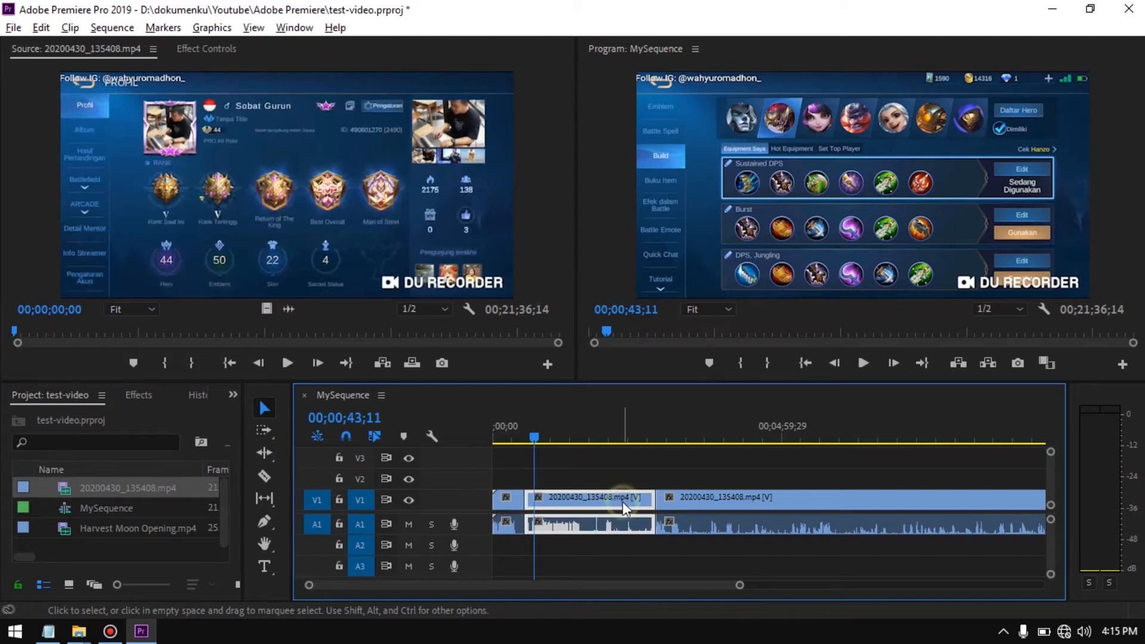
right_click(623, 503)
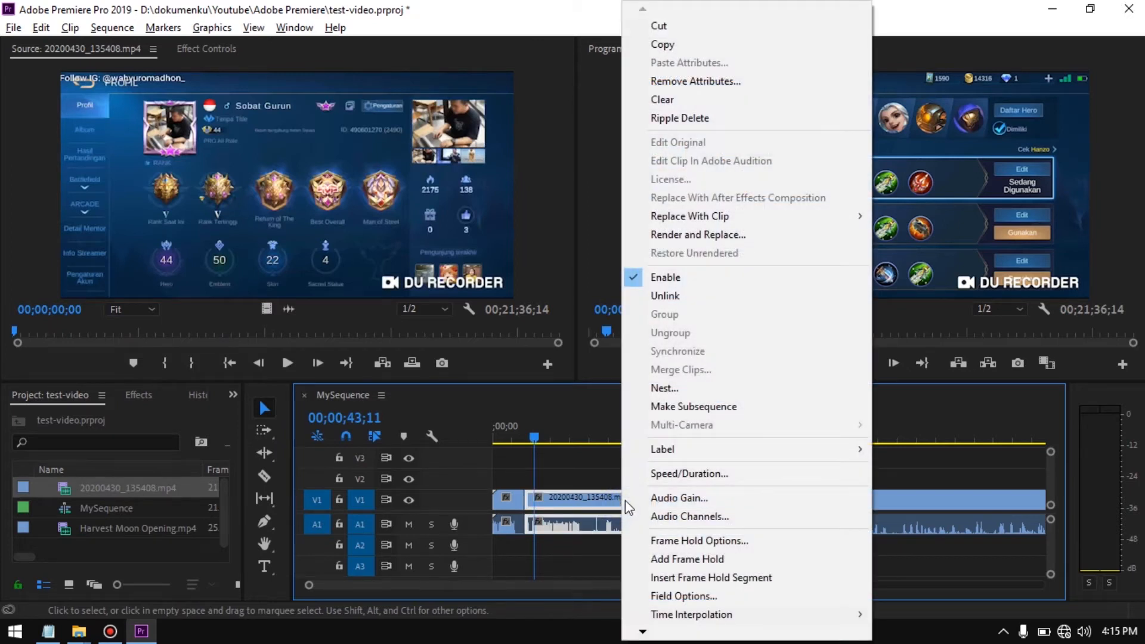
left_click(773, 122)
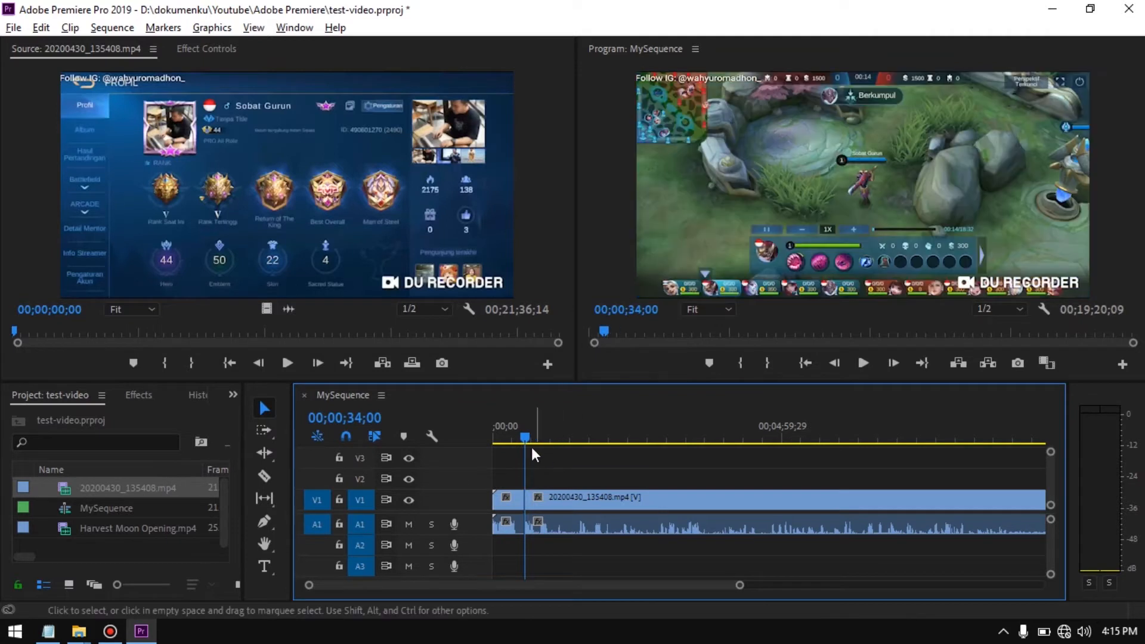
left_click_drag(524, 440, 519, 439)
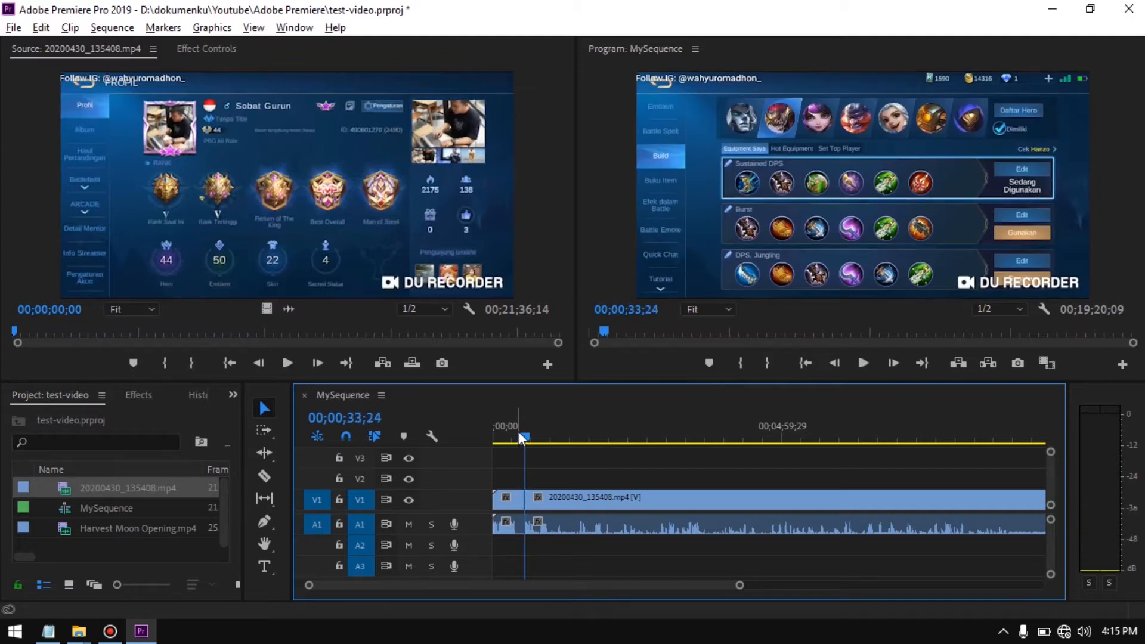
key("ctrl+z")
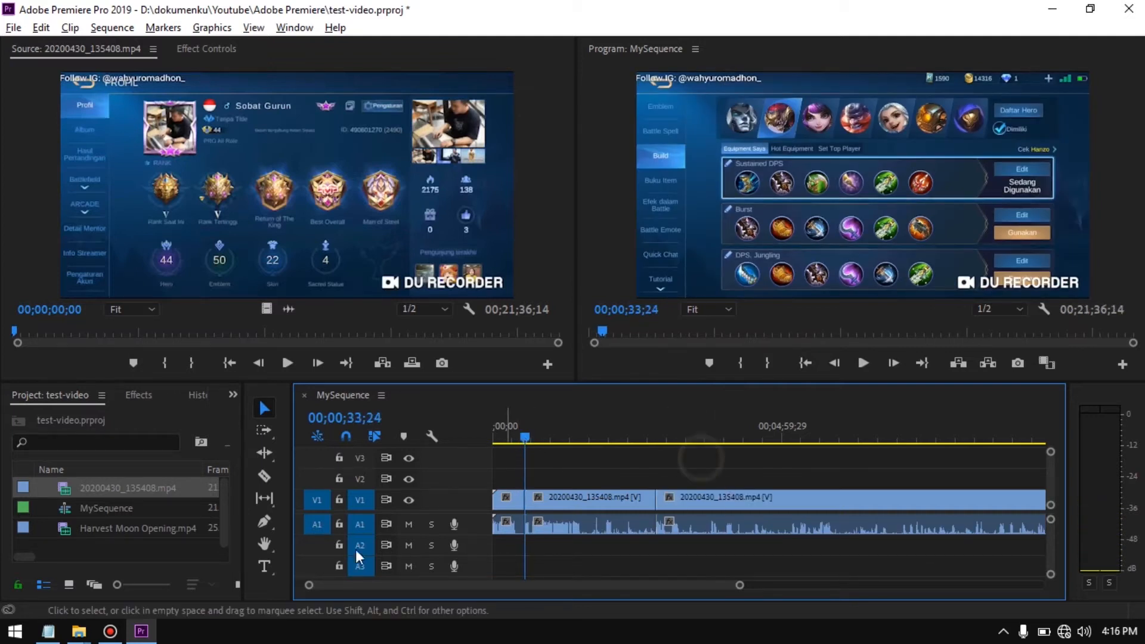
Delete the middle gameplay segment, close the gap on the timeline with Ripple Delete, and return to point c of the Notepad outline
left_click(602, 500)
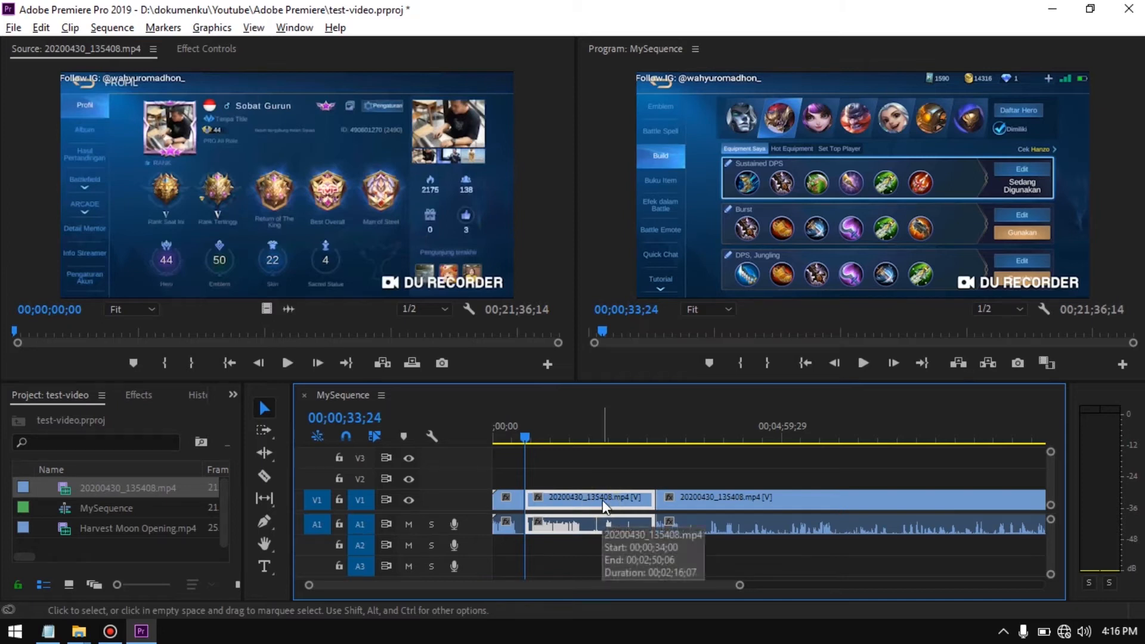
key("Delete")
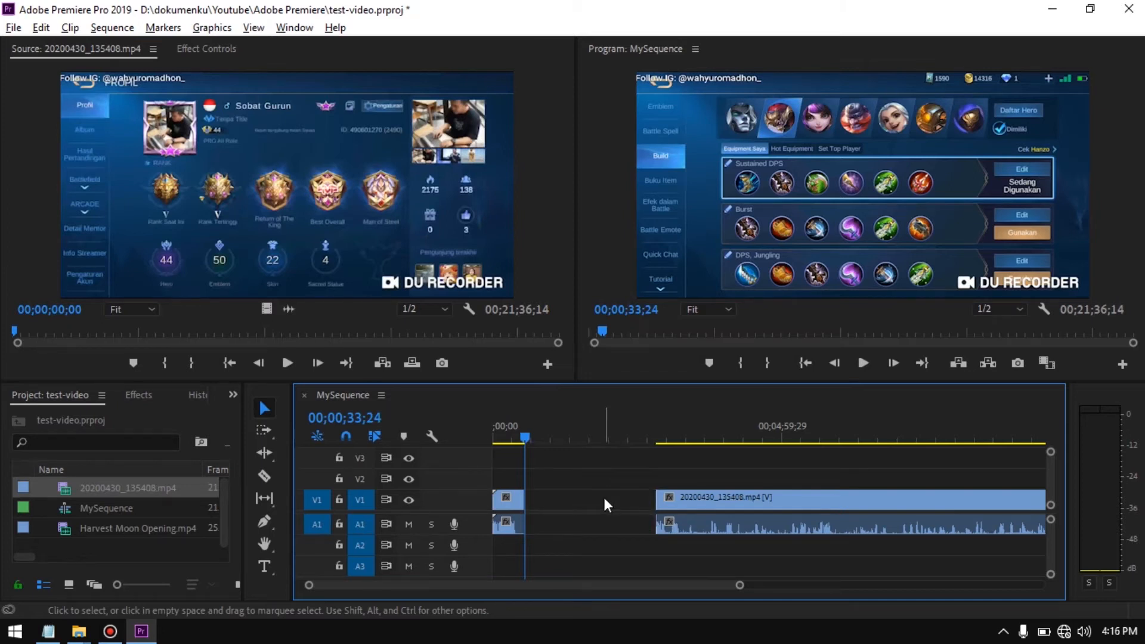
left_click(592, 506)
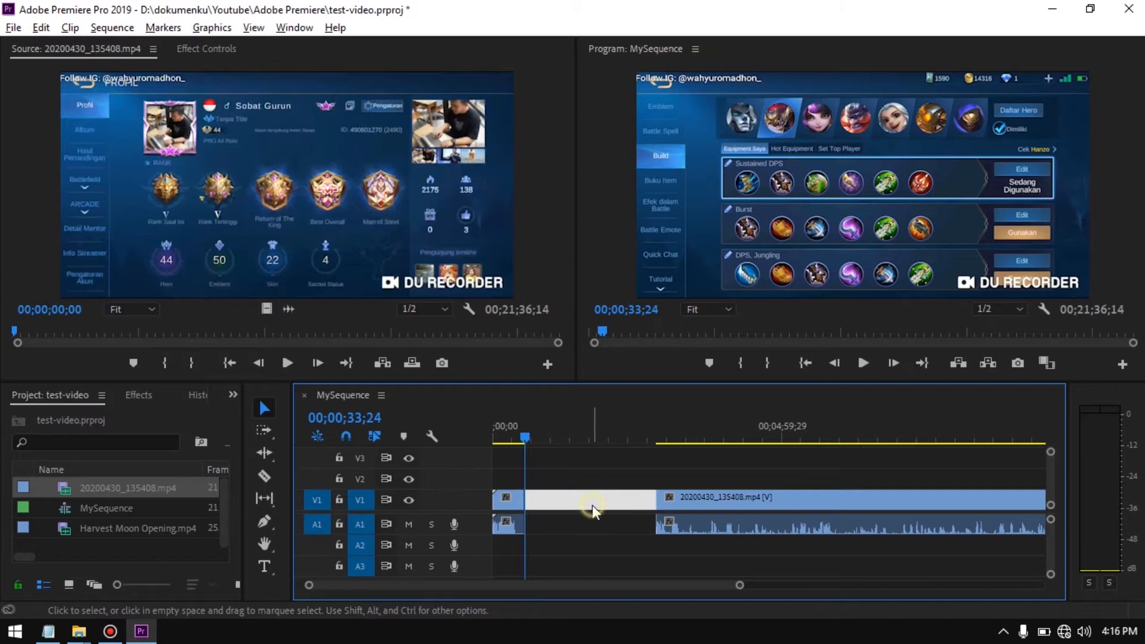
right_click(592, 506)
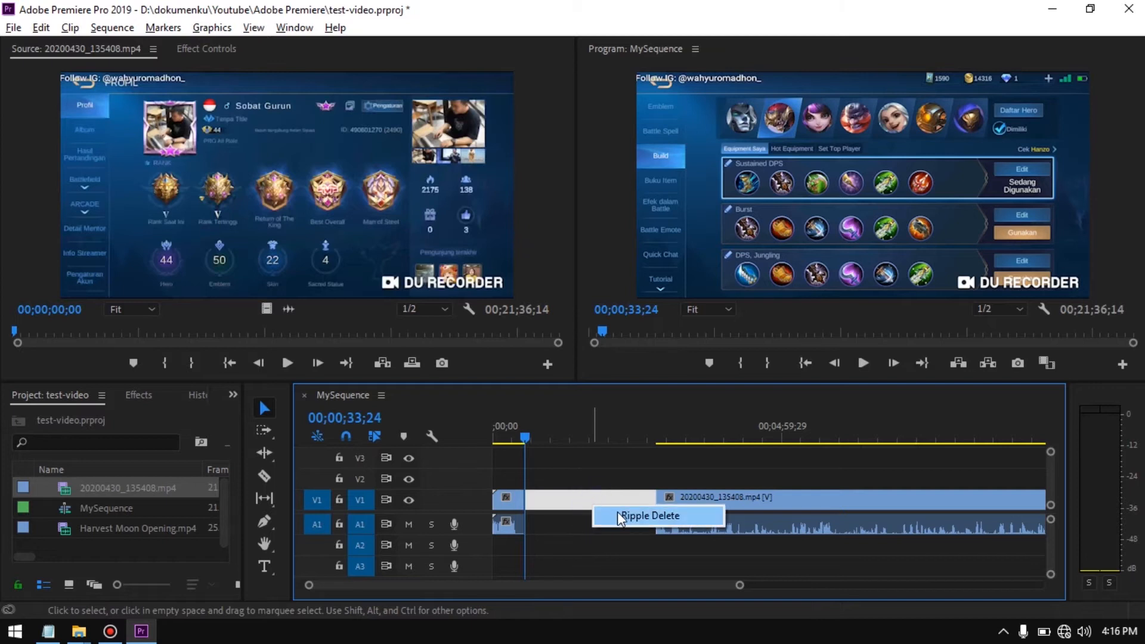
left_click(617, 512)
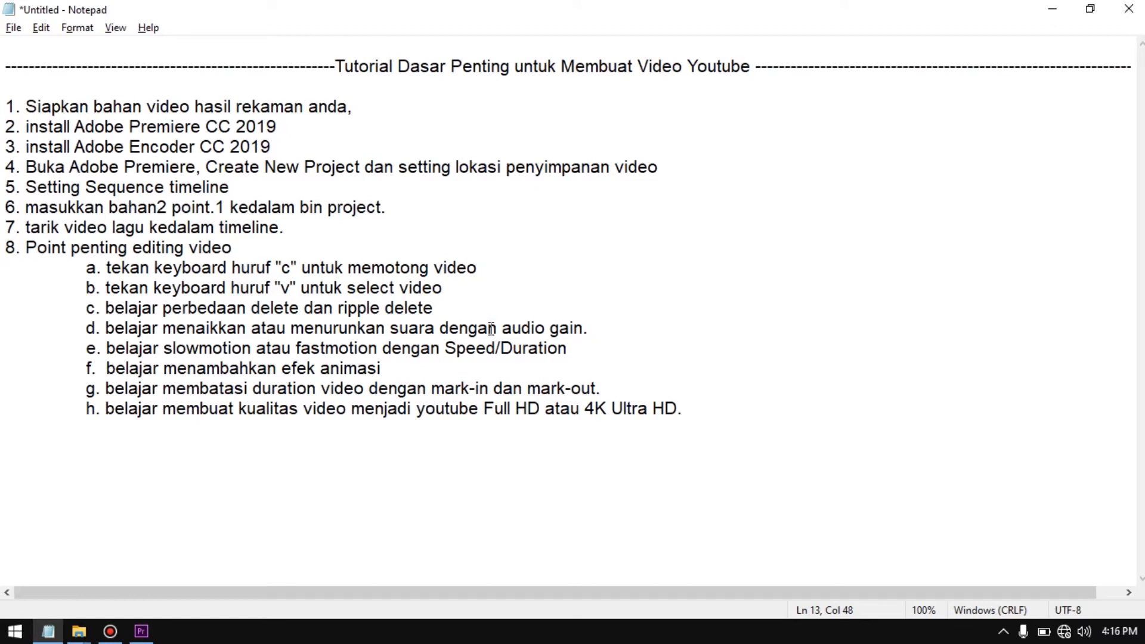
left_click(510, 306)
Add the line "ini tambahan >>>> belajar untuk memendekkan atau memanjangkan timeline project" below point c in the outline
key("Return")
type("ini")
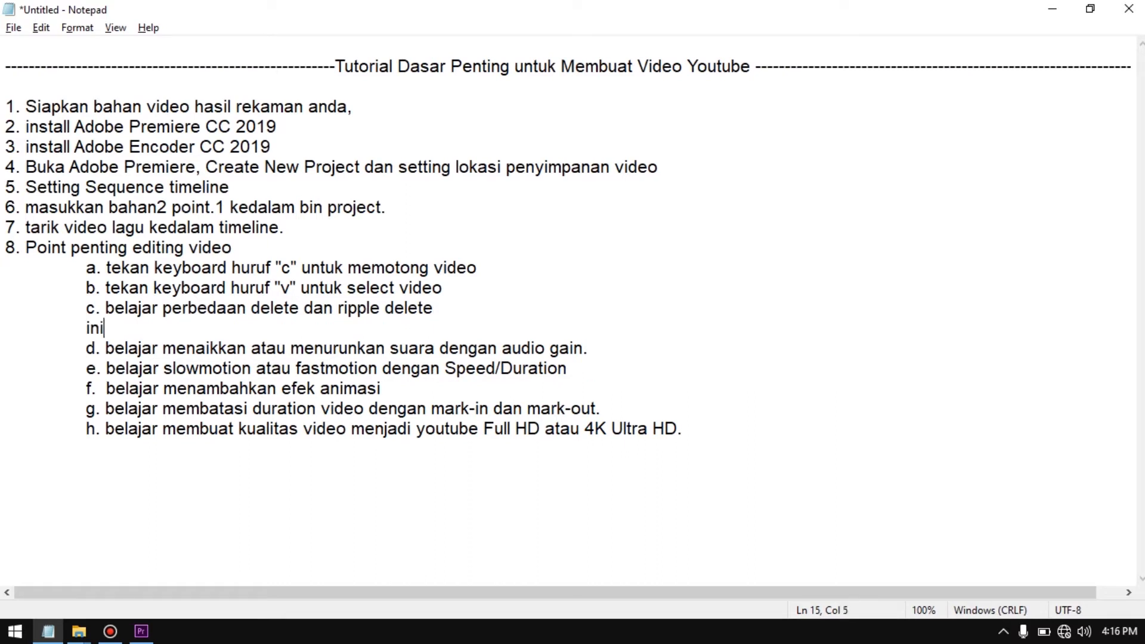
type(" tambahan >>>> belaja")
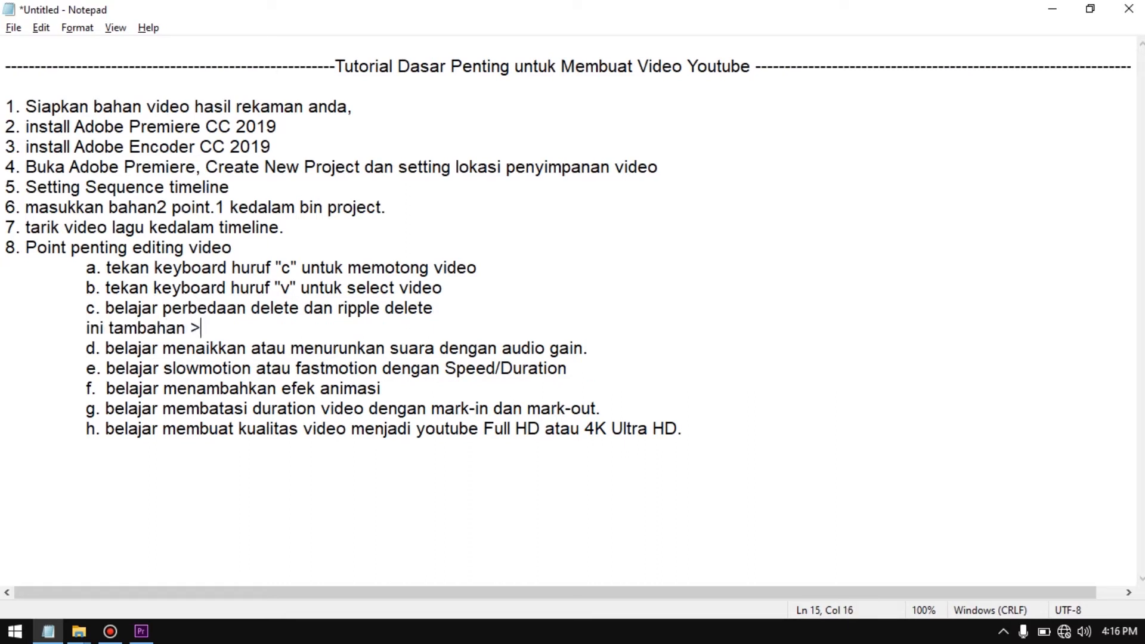
type("r u")
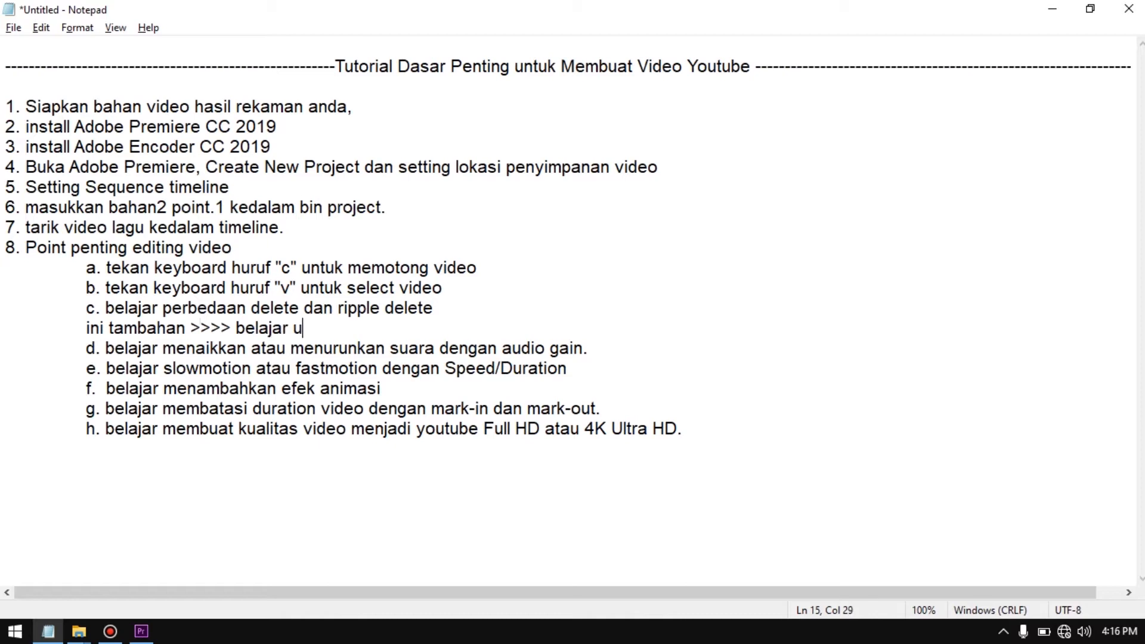
type("ntuk memende")
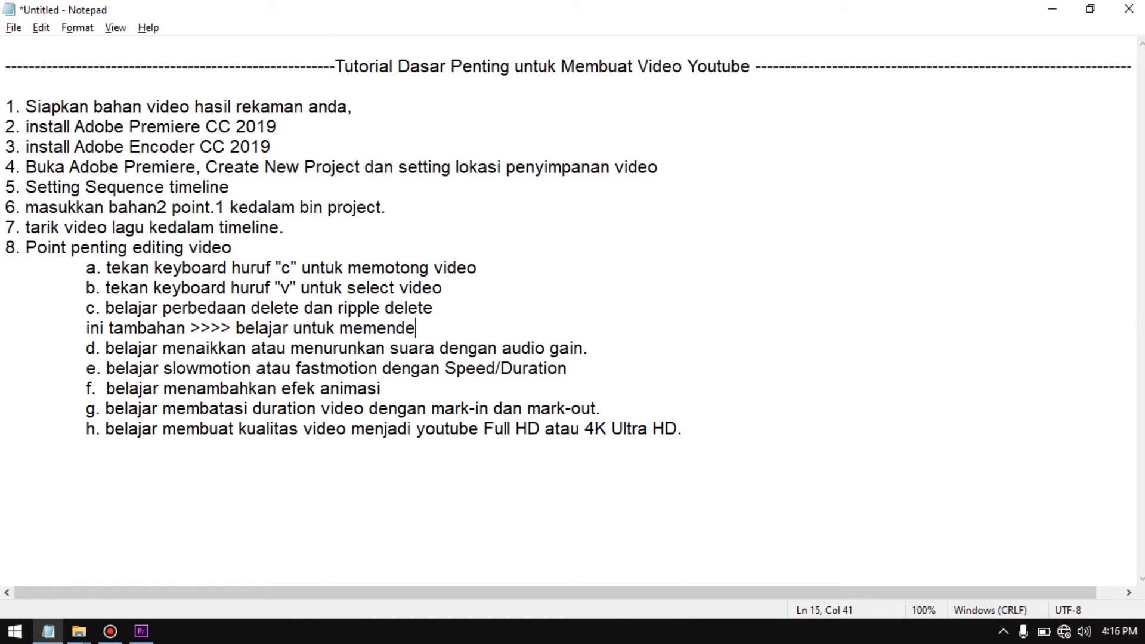
type("kkan atau")
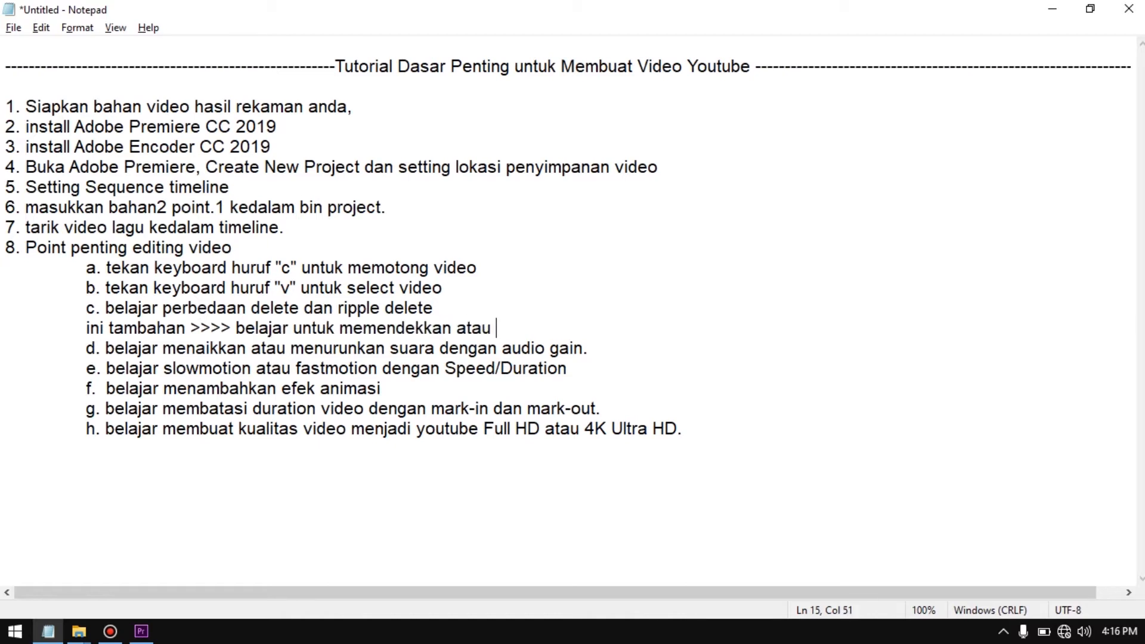
type(" memanjang")
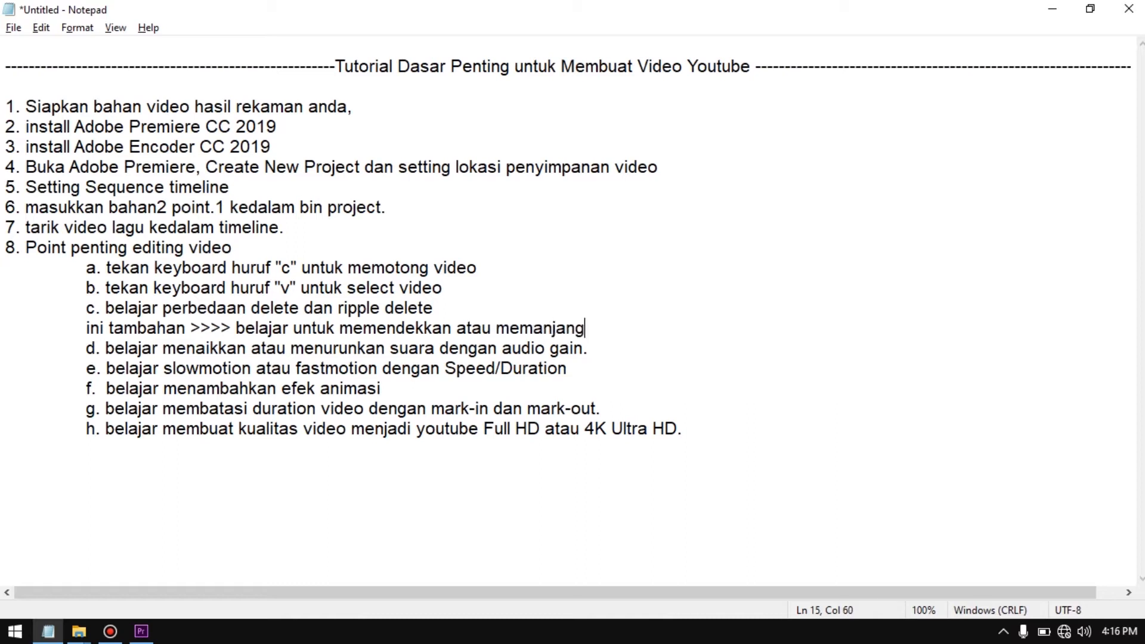
type("kan time line")
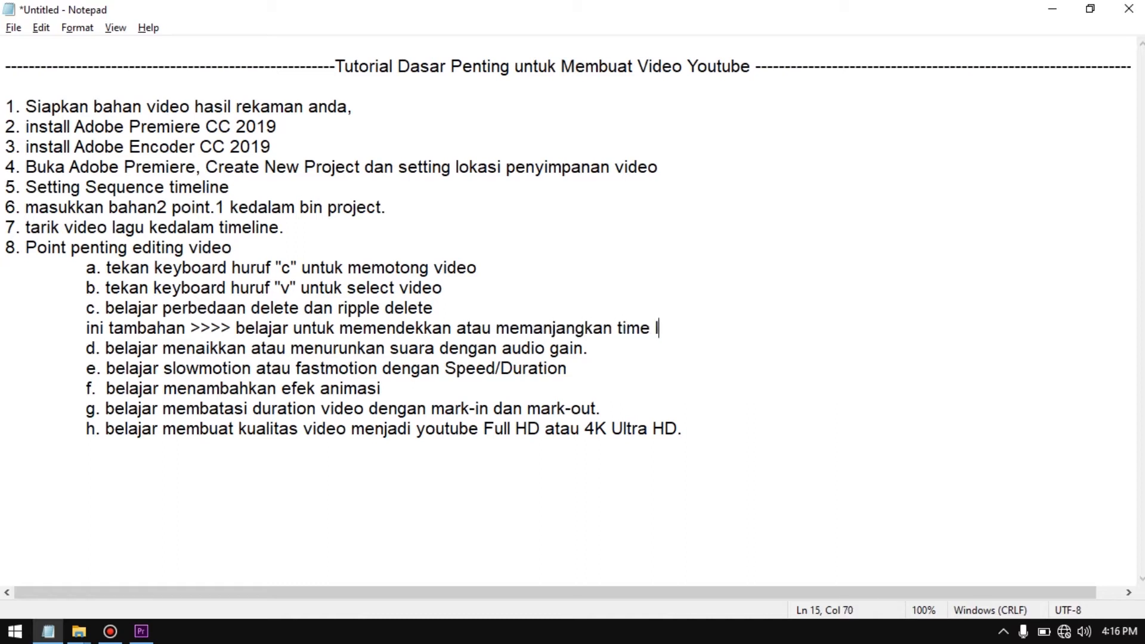
key("BackSpace")
key("BackSpace")
key("BackSpace")
key("BackSpace")
key("BackSpace")
type("line proke")
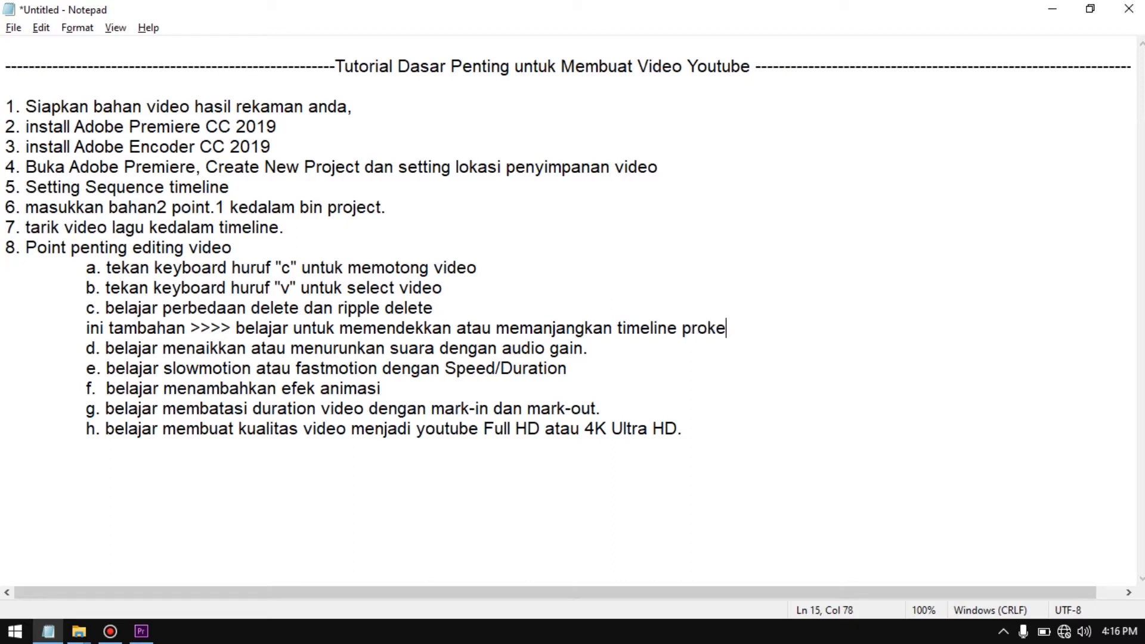
key("BackSpace")
key("BackSpace")
type("ject")
Switch to Premiere Pro and compare the compressed and expanded timeline scales of the gameplay sequence, ending with the whole sequence in view
key("alt+Tab")
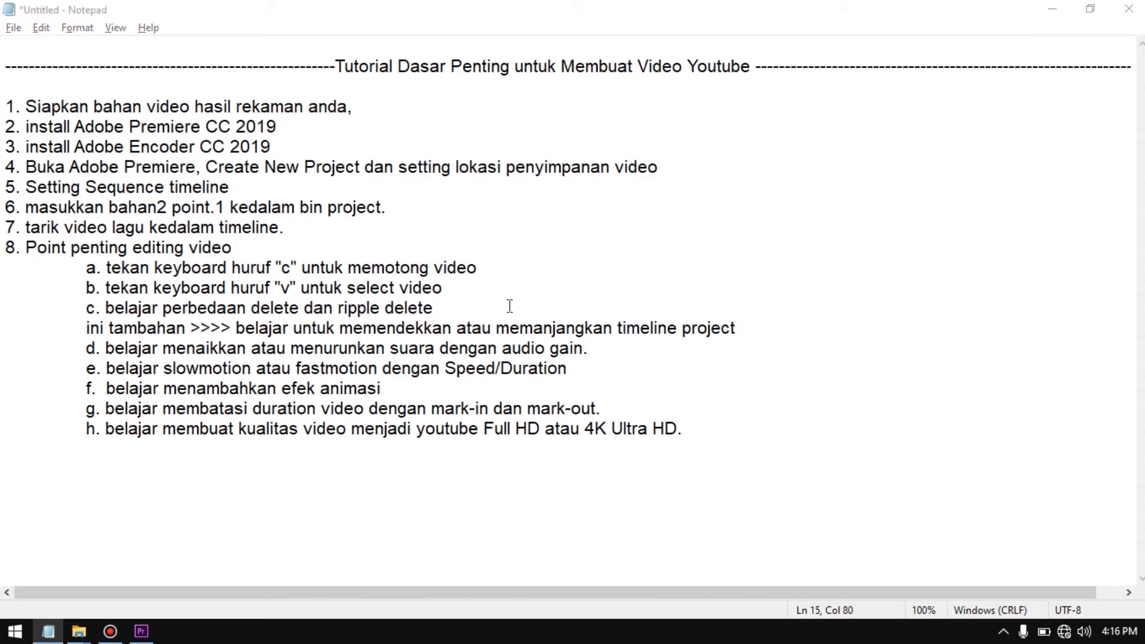
mouse_move(545, 2)
key("alt+Tab")
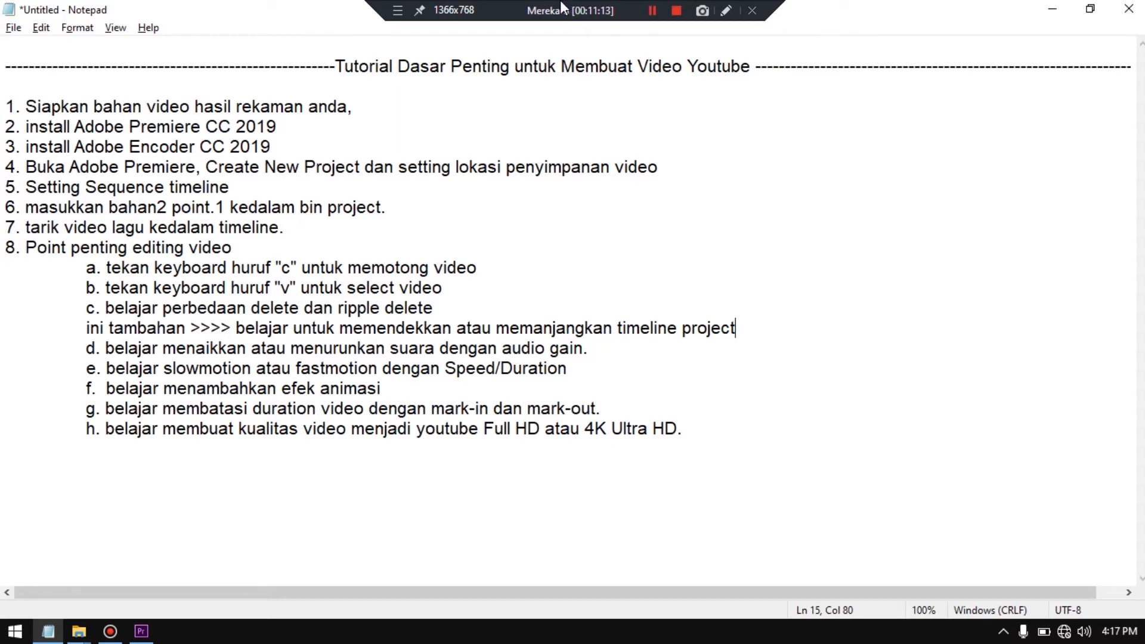
key("alt+Tab")
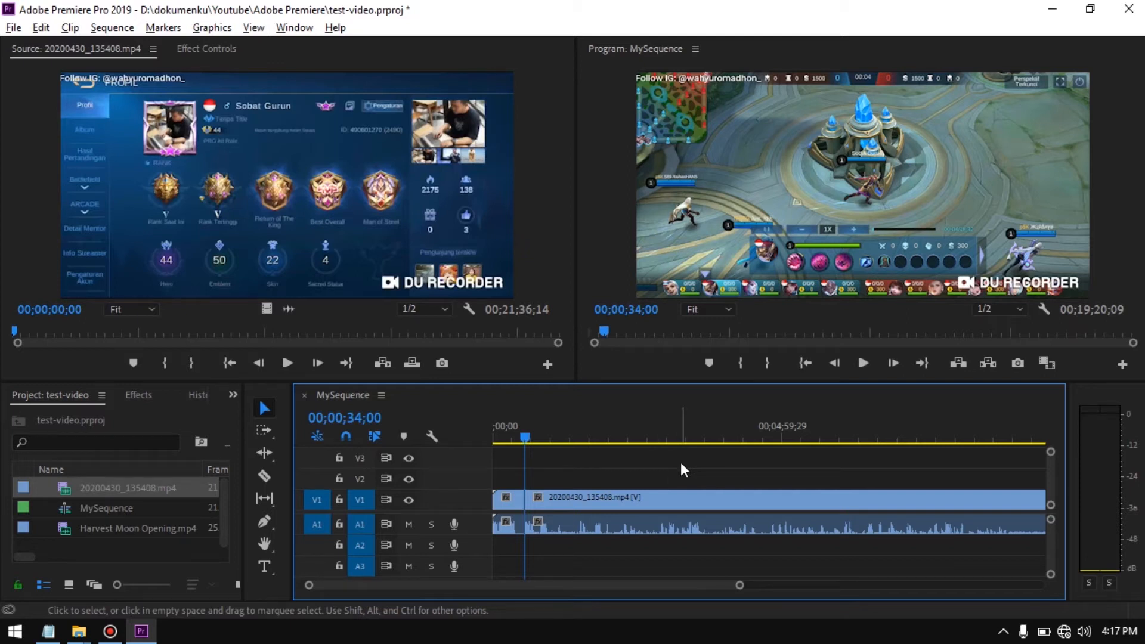
key("minus")
key("minus")
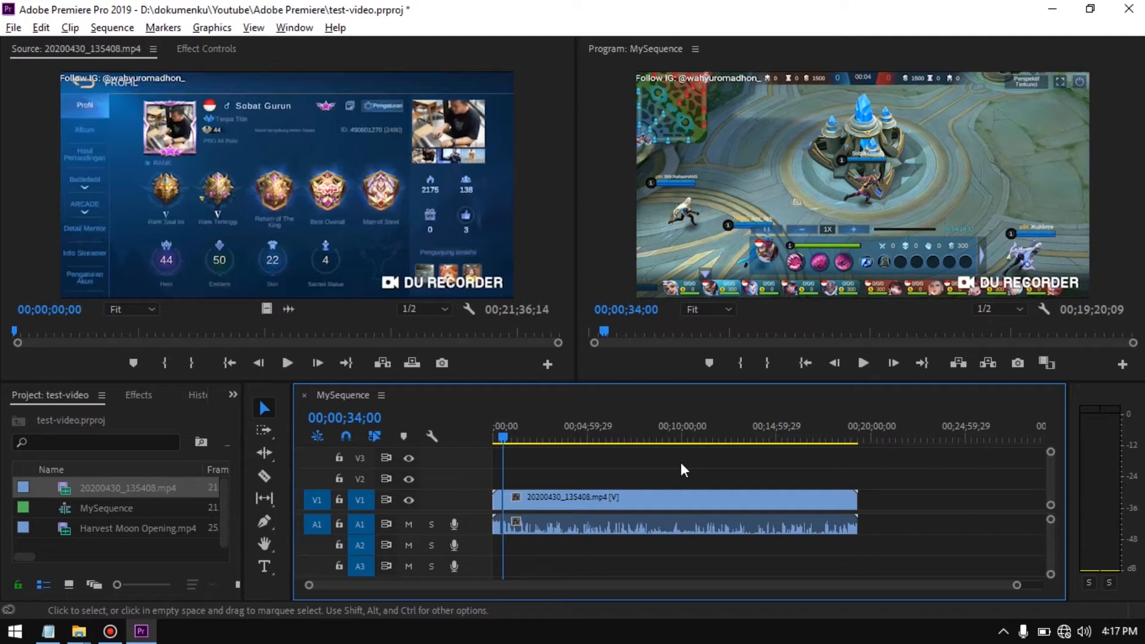
key("equal")
key("equal")
key("equal")
key("equal")
key("equal")
key("equal")
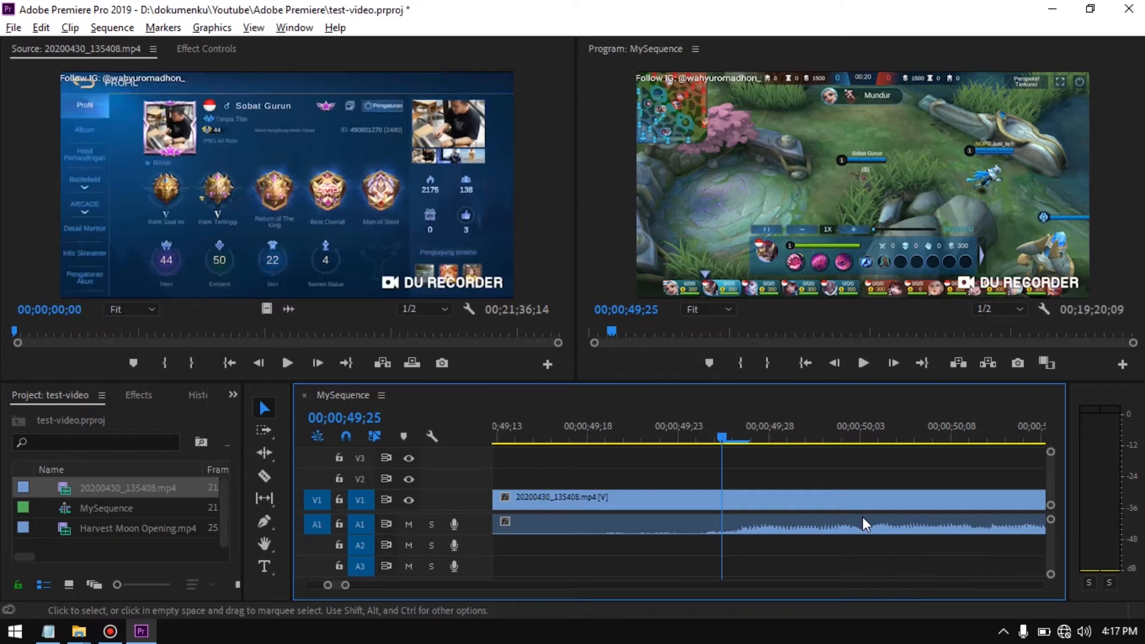
key("minus")
key("minus")
key("minus")
key("minus")
key("minus")
key("minus")
key("minus")
key("minus")
key("minus")
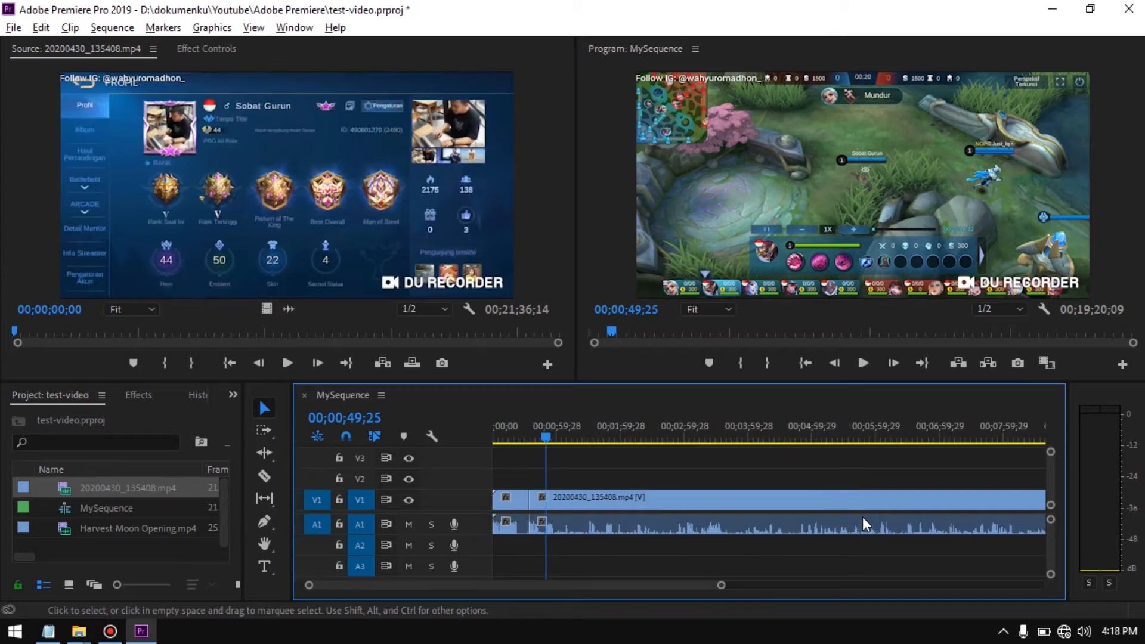
key("minus")
key("minus")
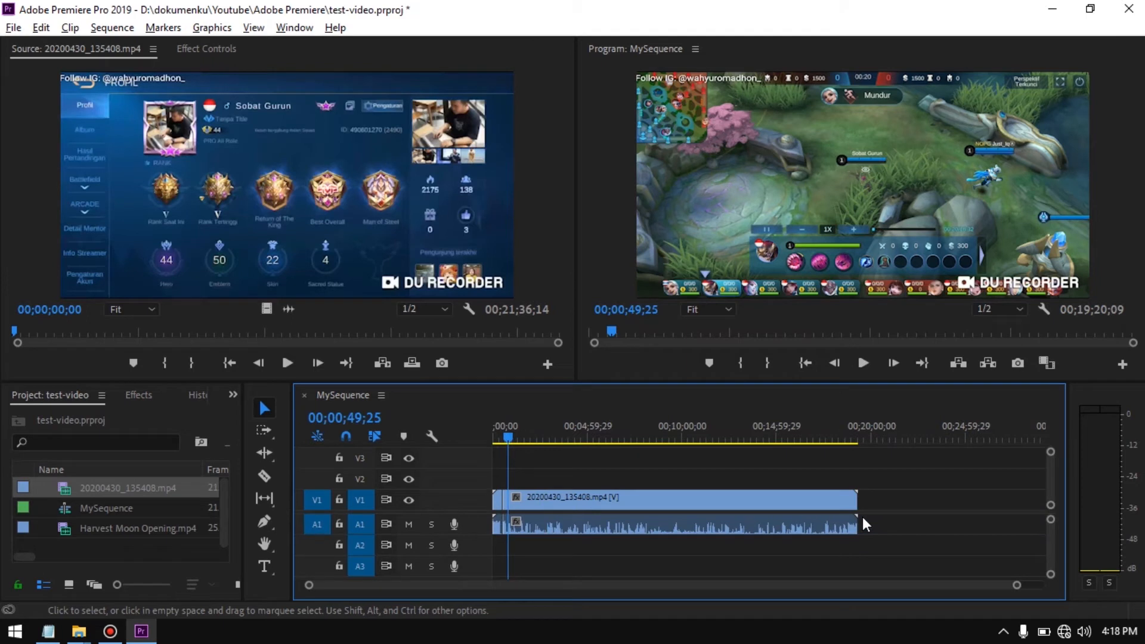
key("equal")
key("equal")
key("equal")
key("equal")
key("equal")
key("equal")
key("equal")
key("equal")
key("equal")
key("equal")
key("equal")
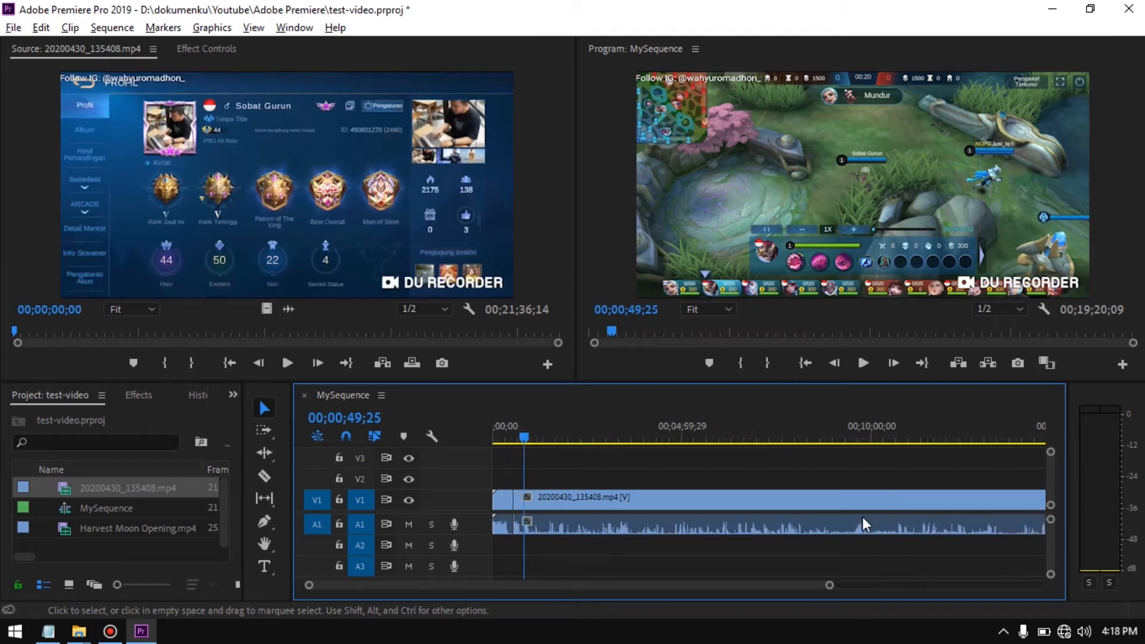
key("minus")
key("minus")
key("minus")
key("minus")
key("minus")
key("minus")
key("minus")
key("minus")
key("minus")
key("minus")
key("minus")
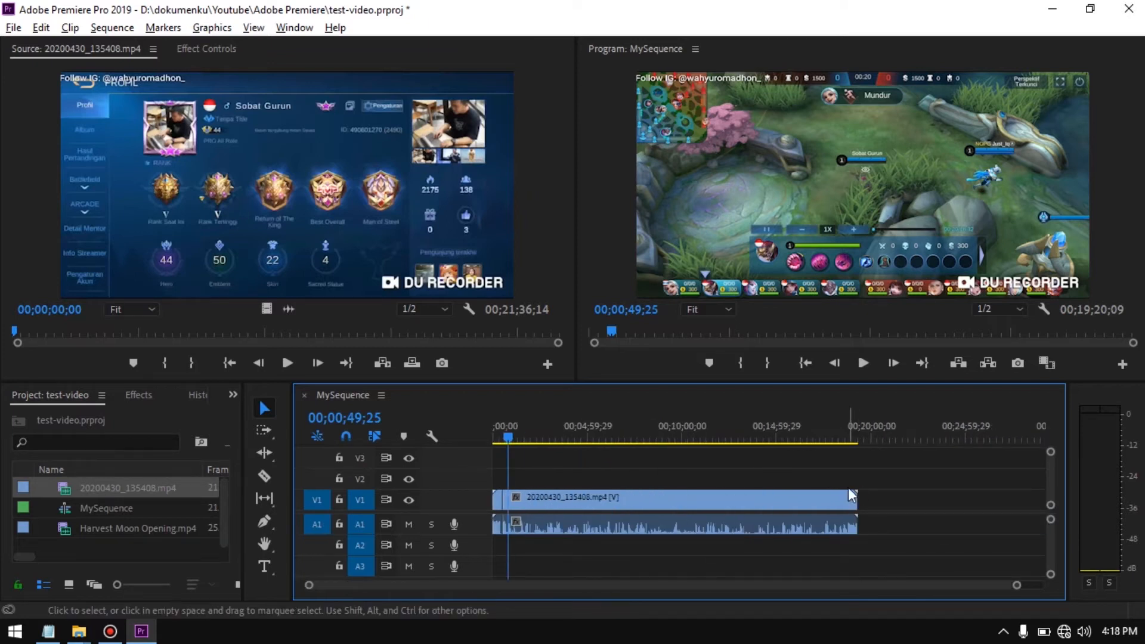
Review point d about audio gain in the Notepad outline and return to the Premiere Pro sequence
left_click(47, 631)
left_click(590, 348)
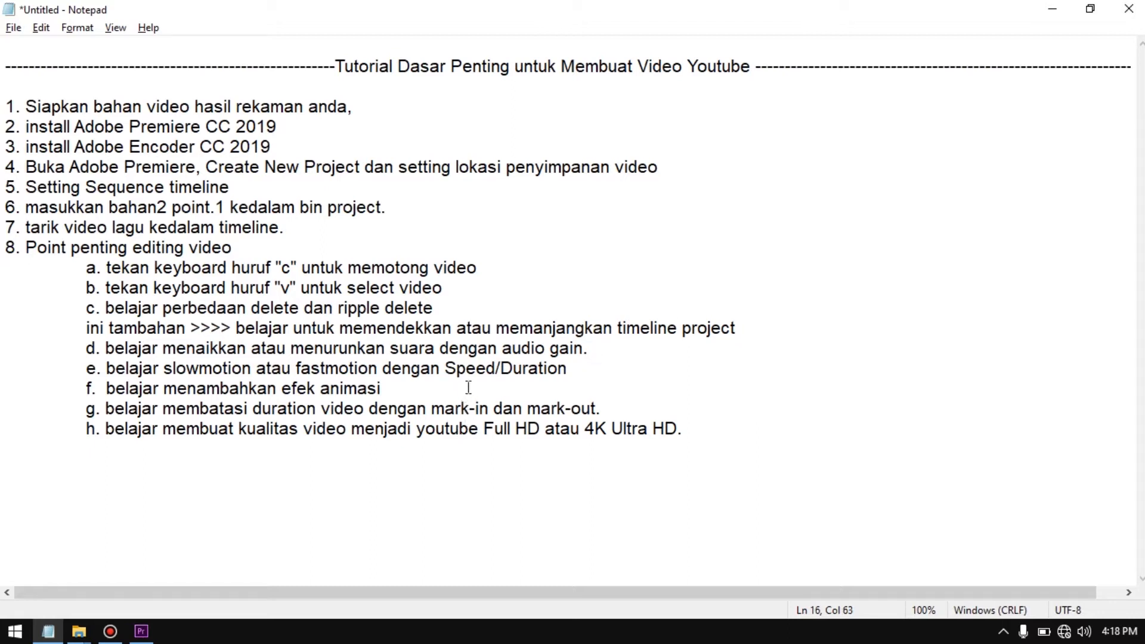
key("alt+Tab")
left_click(748, 546)
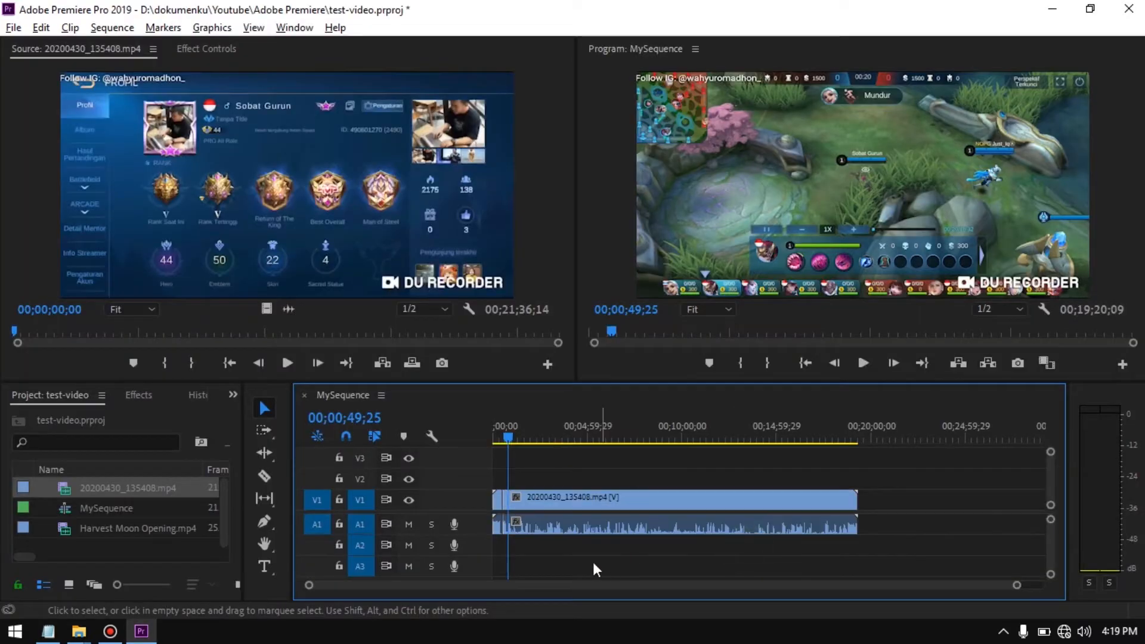
Adjust the audio gain of the long second gameplay segment by 30 dB and play a moment of it
left_click(571, 531)
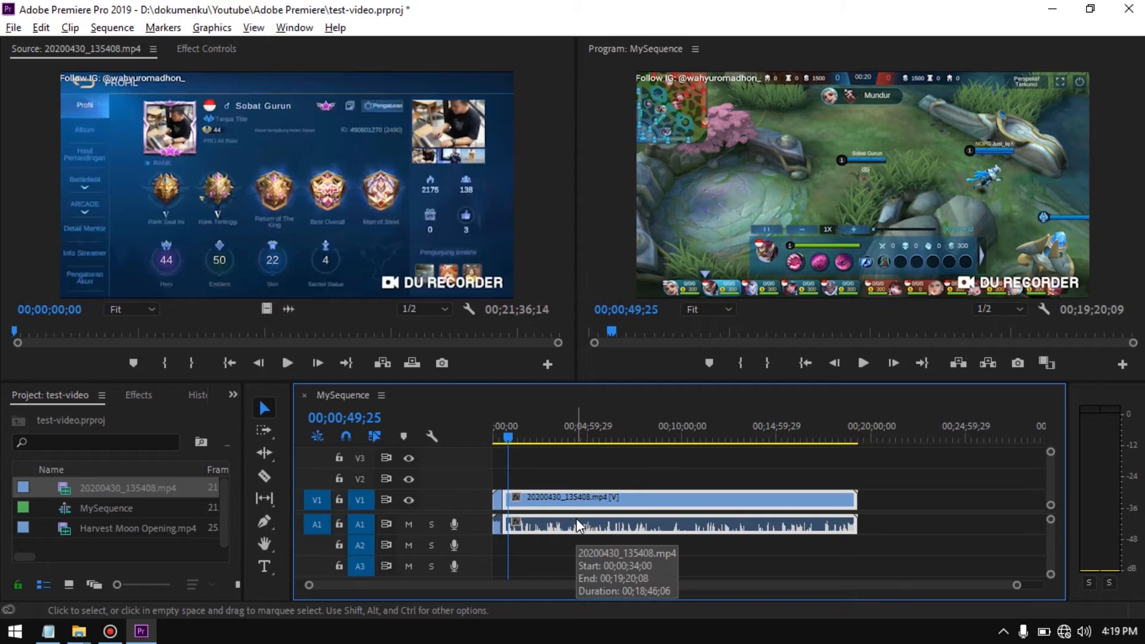
right_click(577, 519)
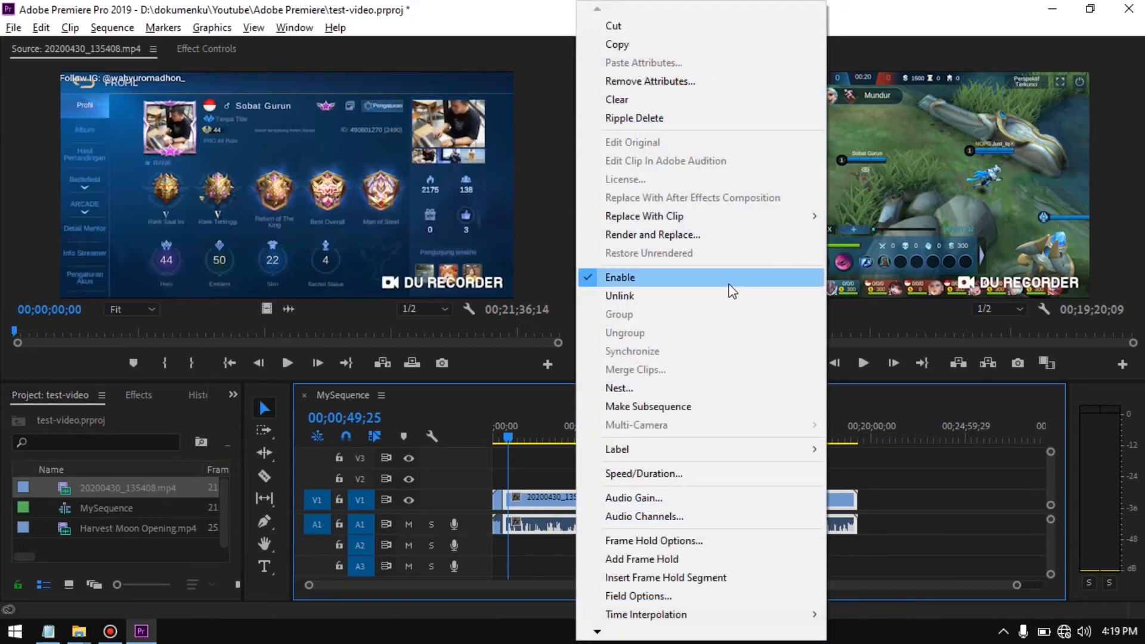
left_click(650, 498)
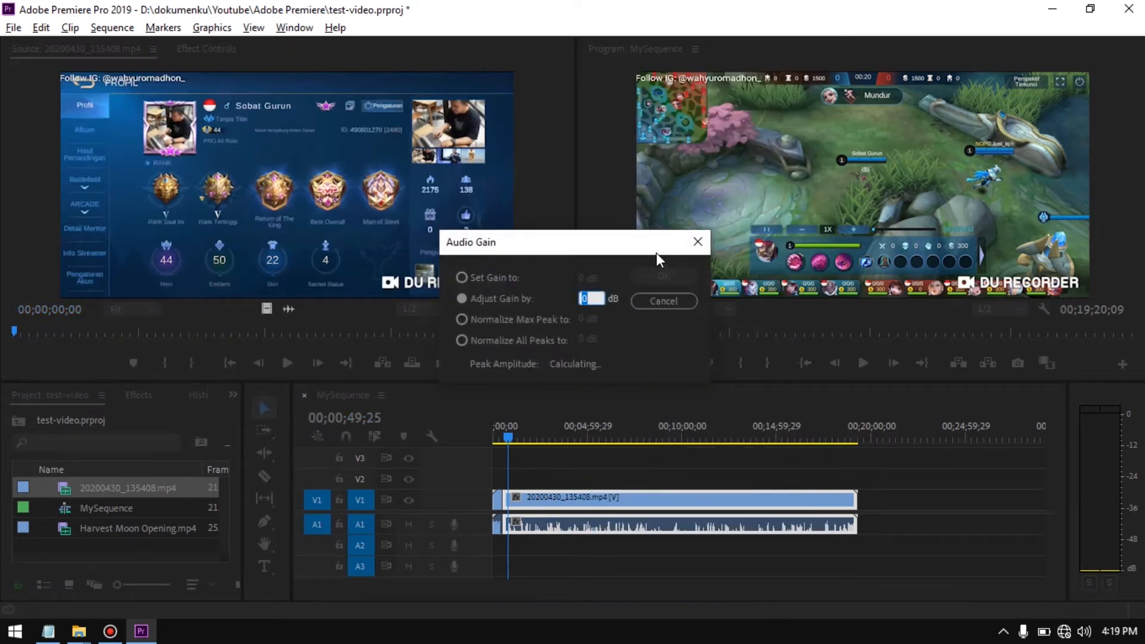
type("10")
key("BackSpace")
key("BackSpace")
type("30")
left_click(662, 270)
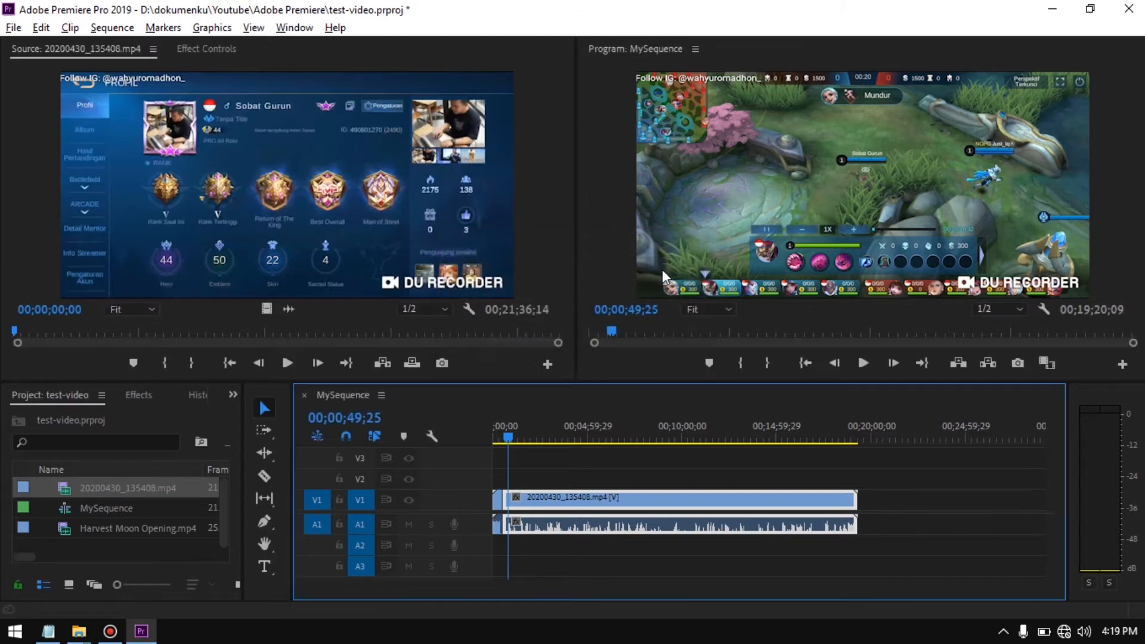
key("space")
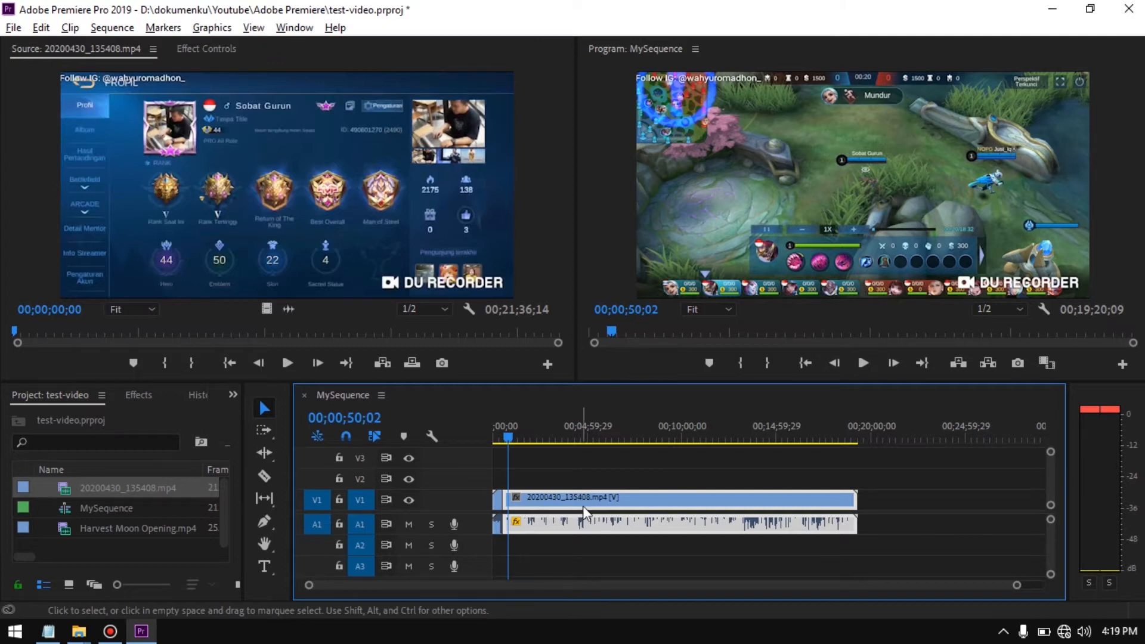
Set the audio gain of the long second gameplay segment to -20 dB and deselect the clip
mouse_move(588, 524)
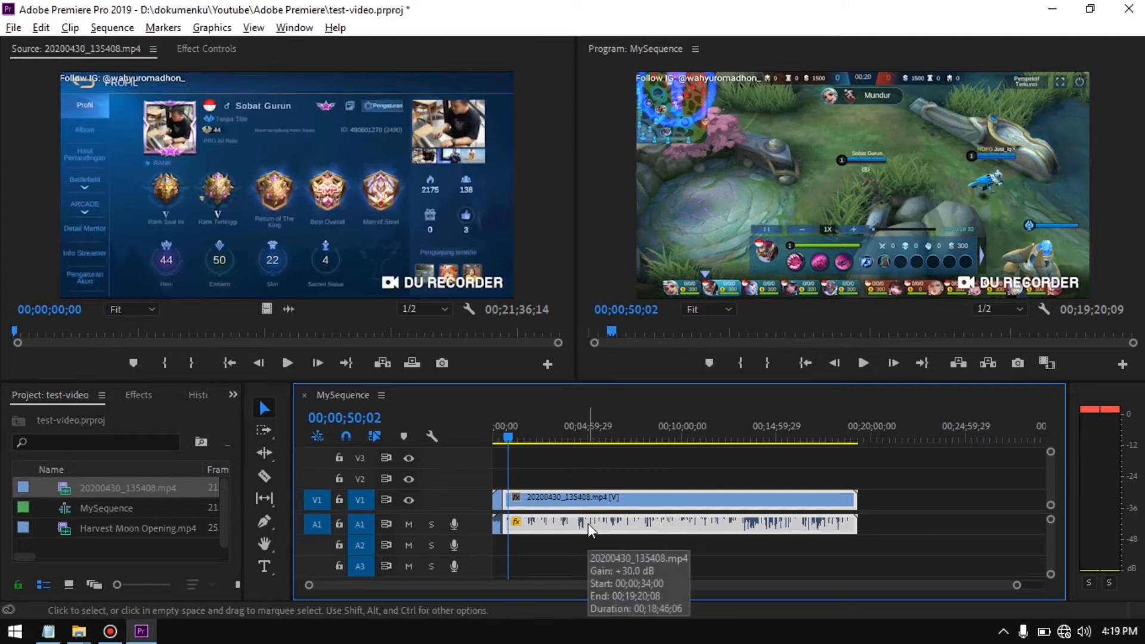
right_click(588, 524)
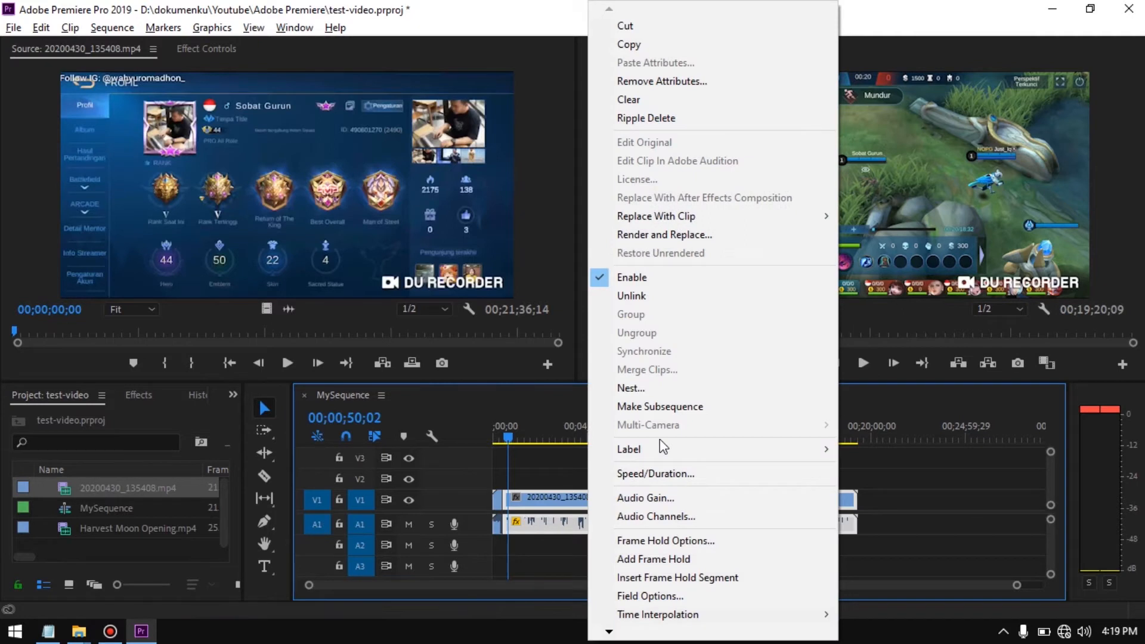
left_click(652, 499)
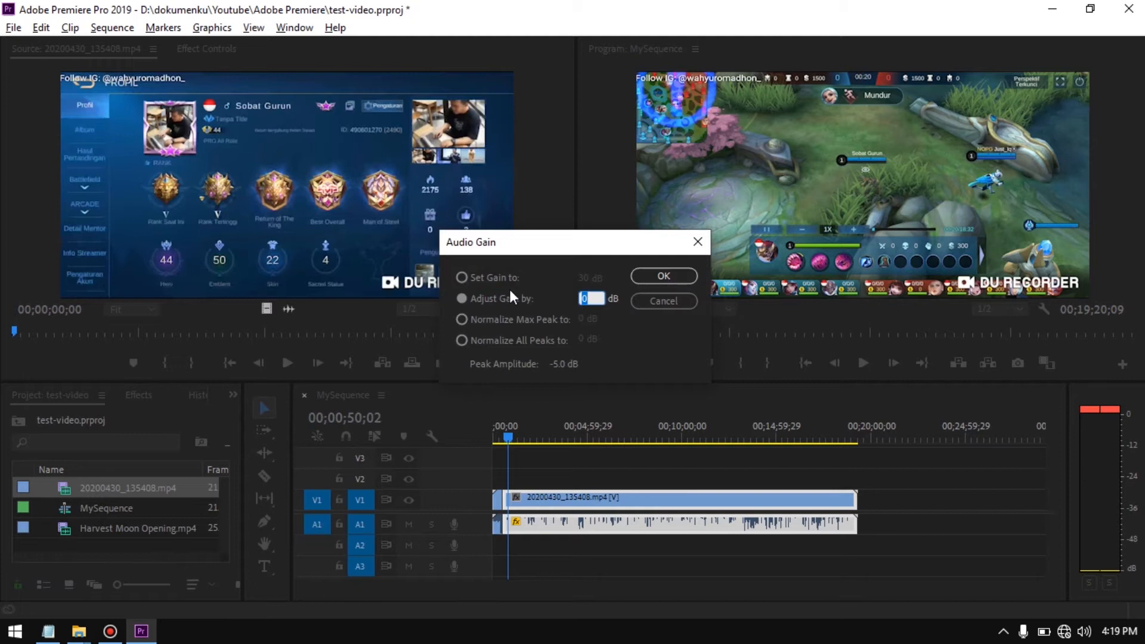
left_click(463, 276)
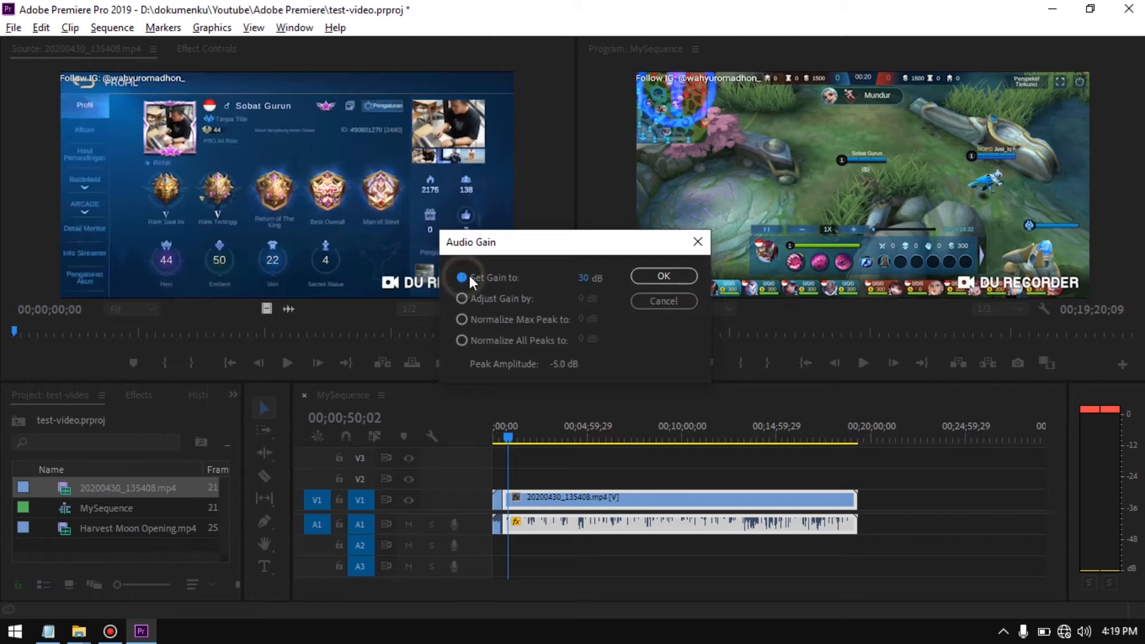
left_click(585, 278)
type("20")
key("BackSpace")
key("BackSpace")
type("1")
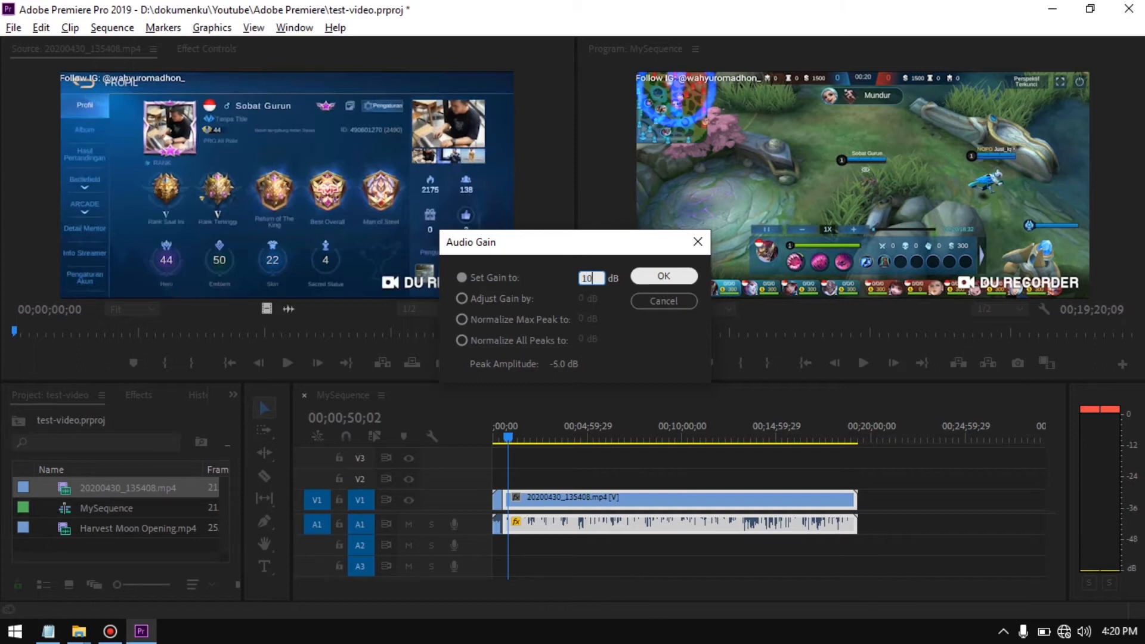
key("BackSpace")
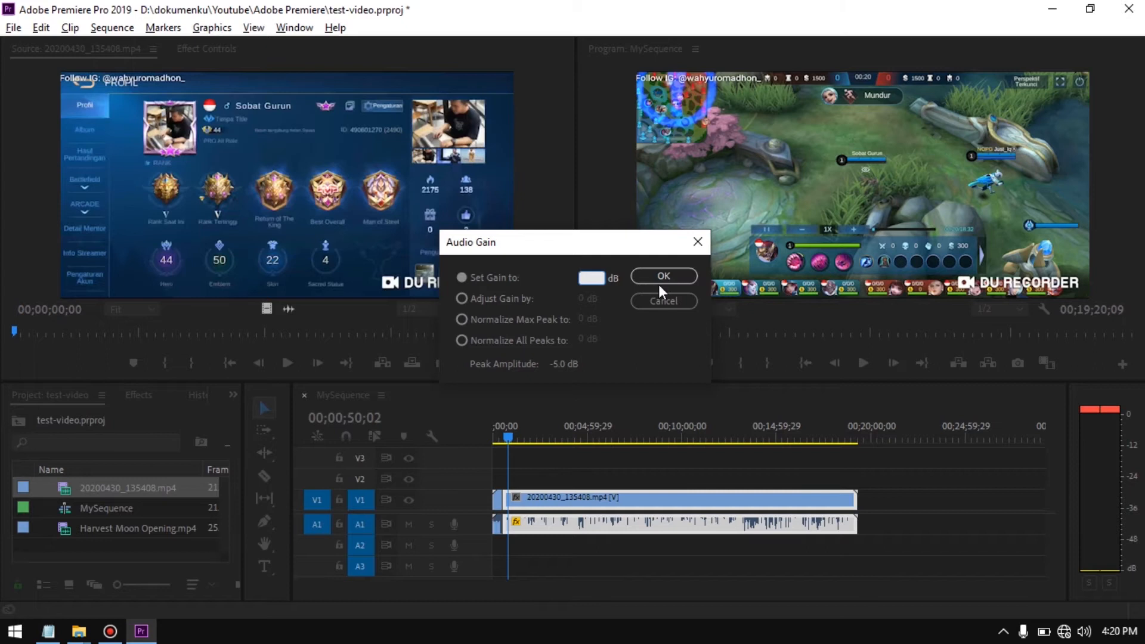
type("-")
type("2")
type("0")
left_click(656, 277)
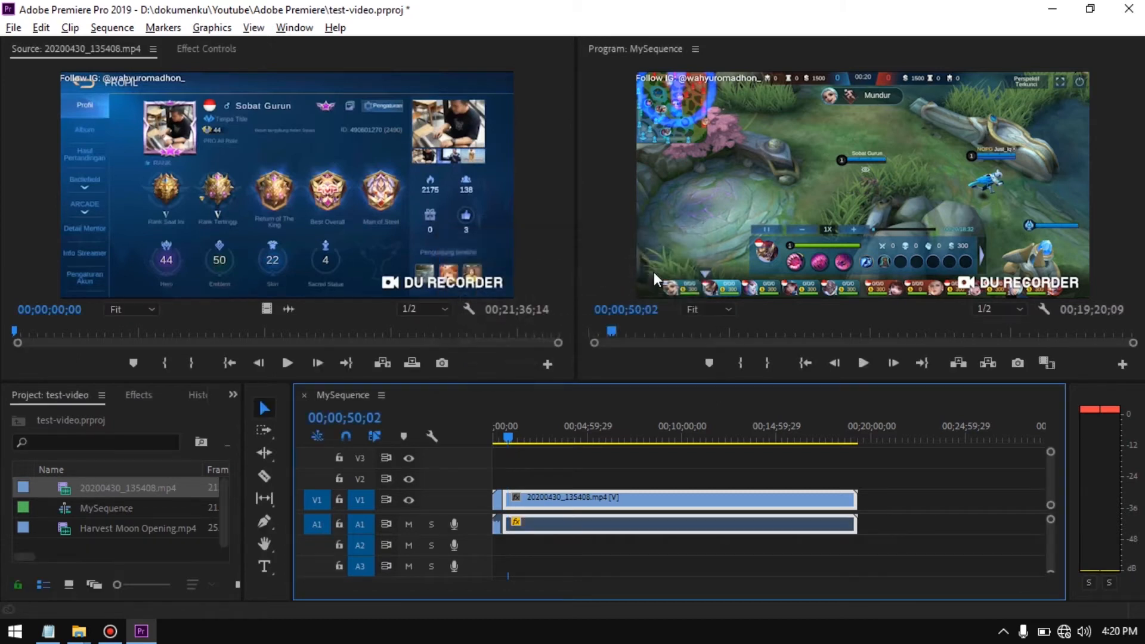
left_click(535, 553)
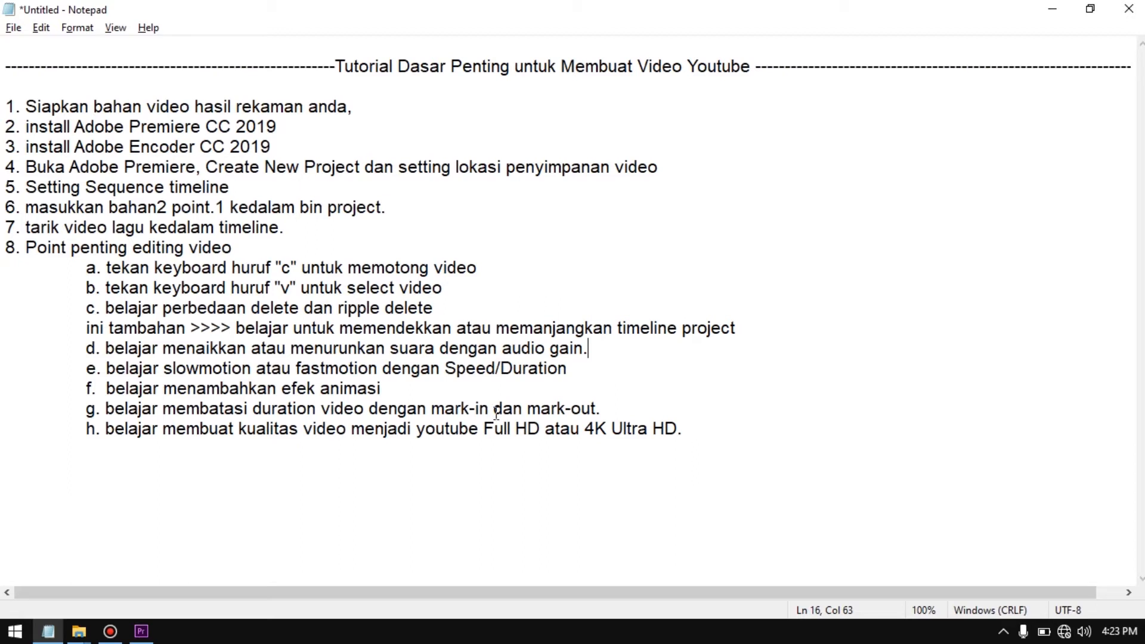
Switch to Premiere Pro and cut the gameplay clip at 00;00;37;28 with the Razor tool
key("alt+Tab")
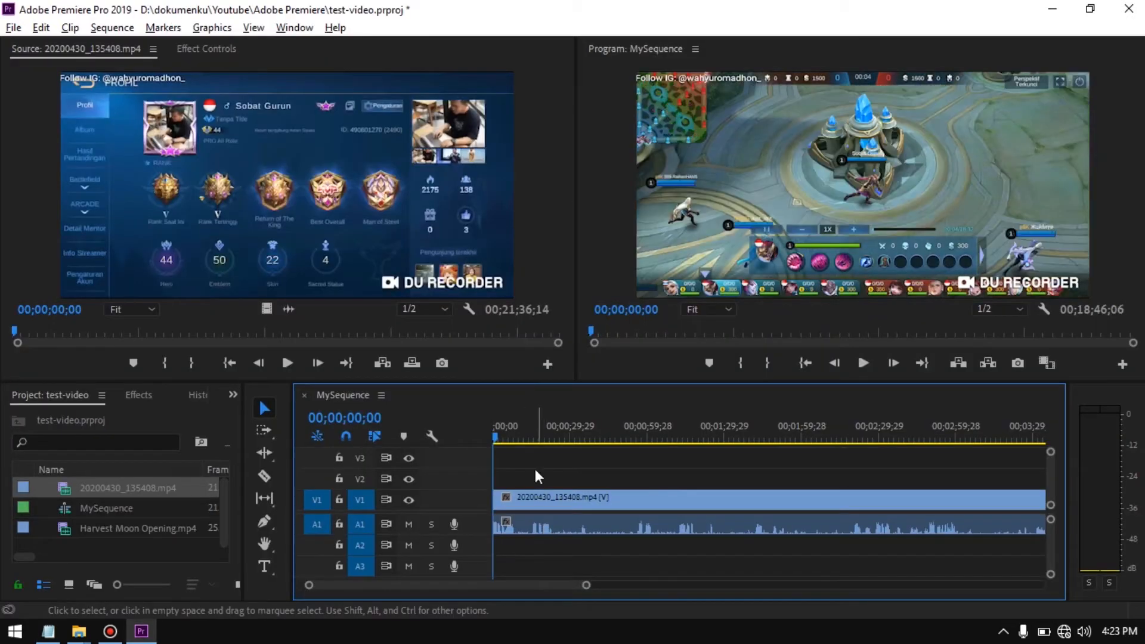
left_click_drag(496, 435, 594, 495)
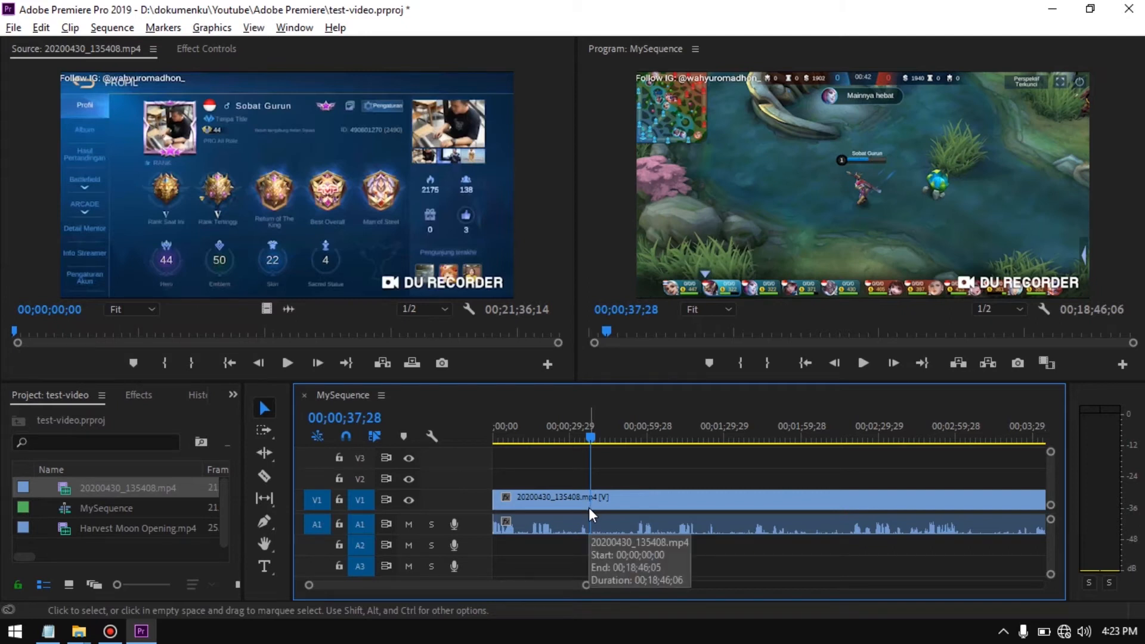
key("c")
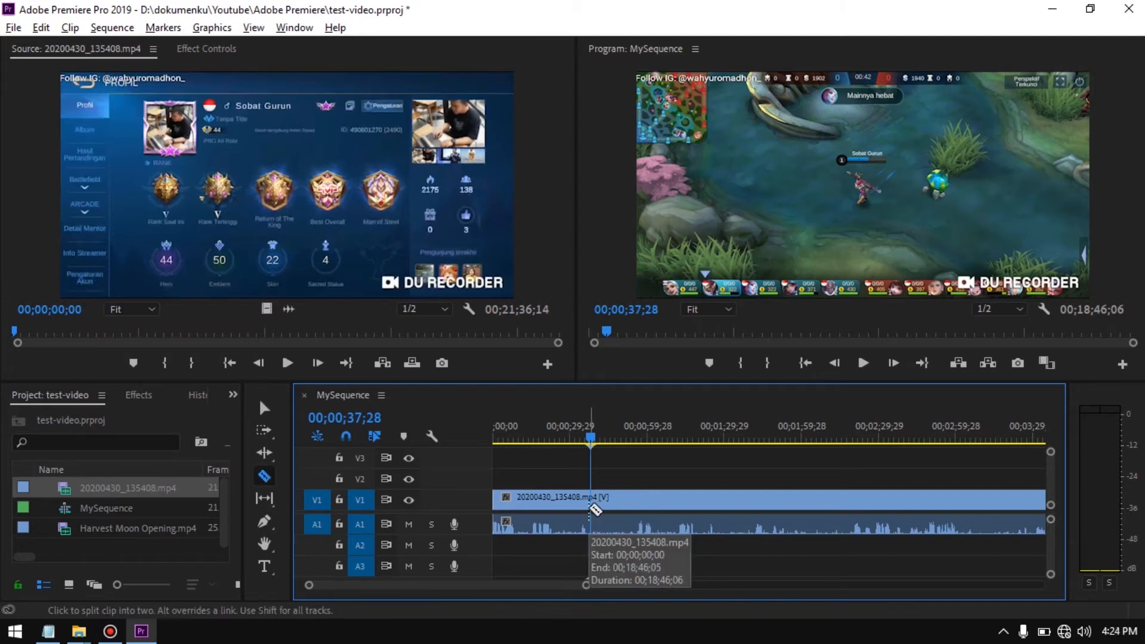
left_click(590, 503)
key("v")
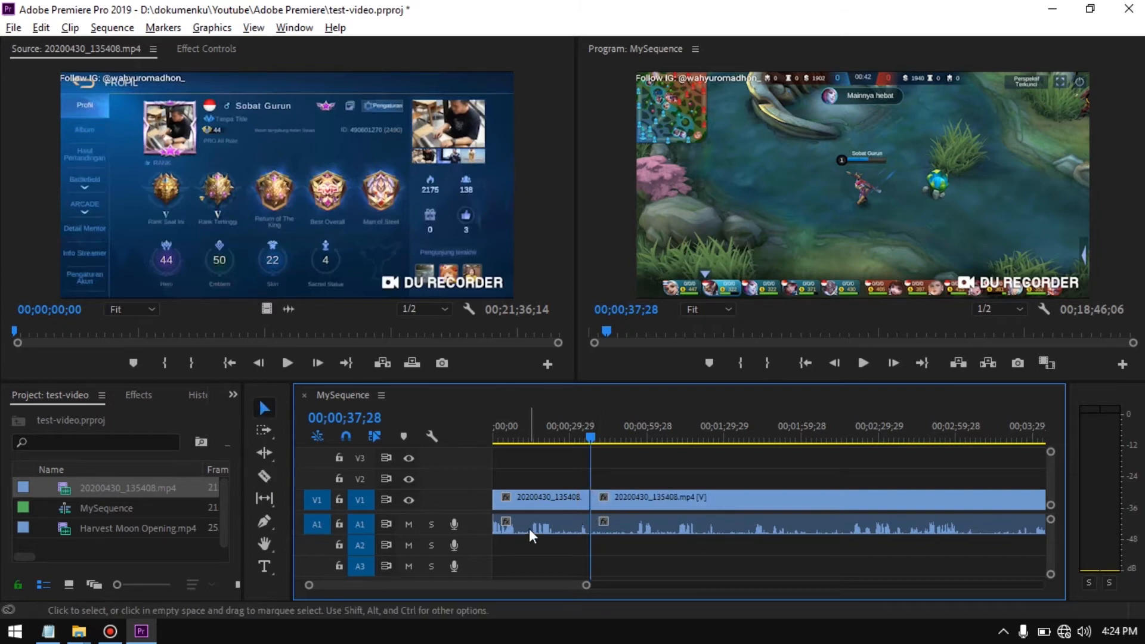
Set the speed of the first gameplay segment to 500% and deselect the clip
left_click(549, 503)
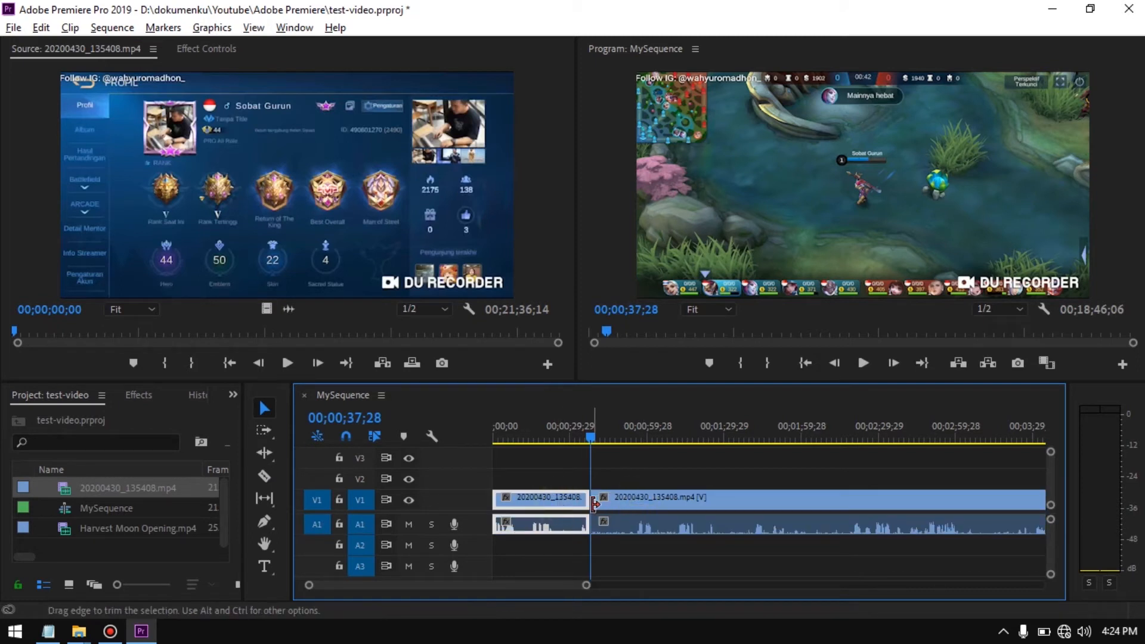
right_click(543, 501)
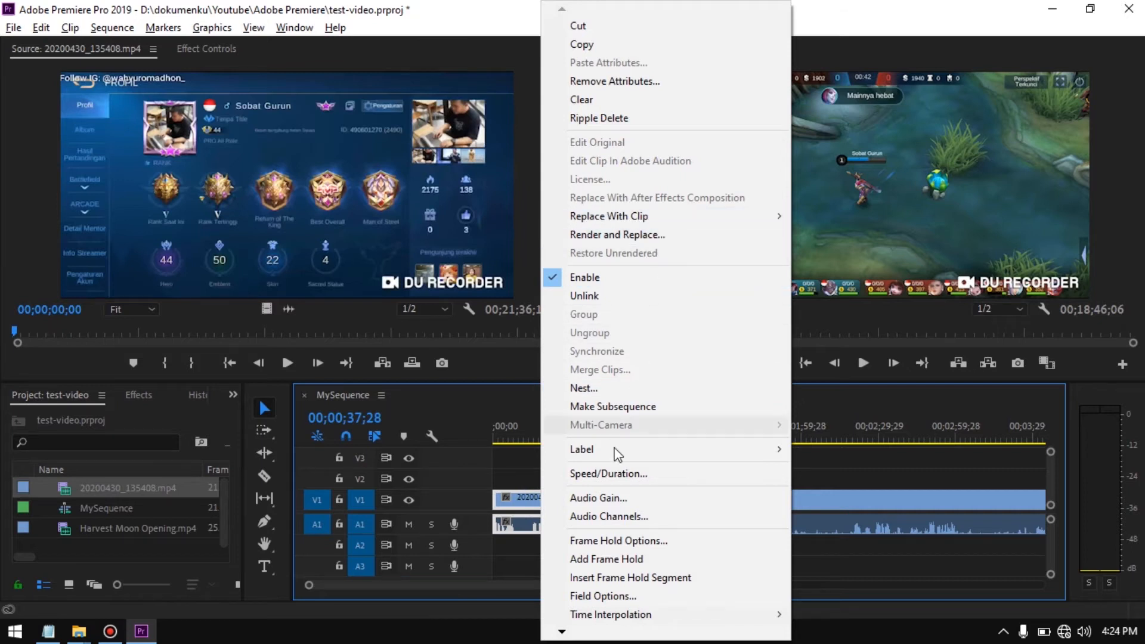
left_click(620, 476)
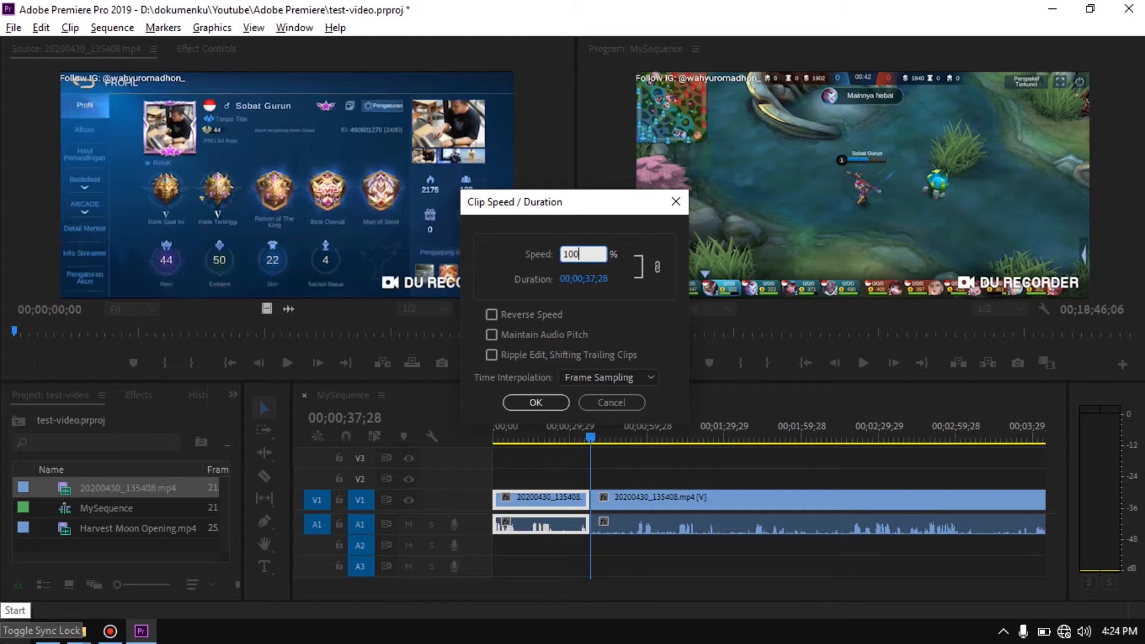
key("BackSpace")
key("BackSpace")
key("BackSpace")
type("500")
key("Return")
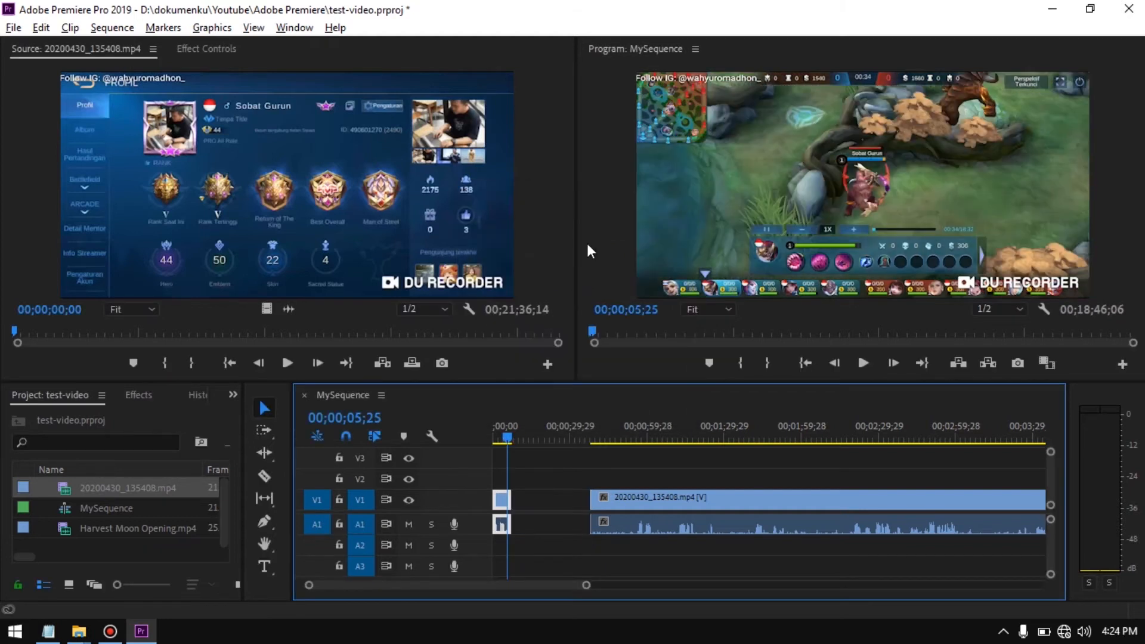
left_click(546, 542)
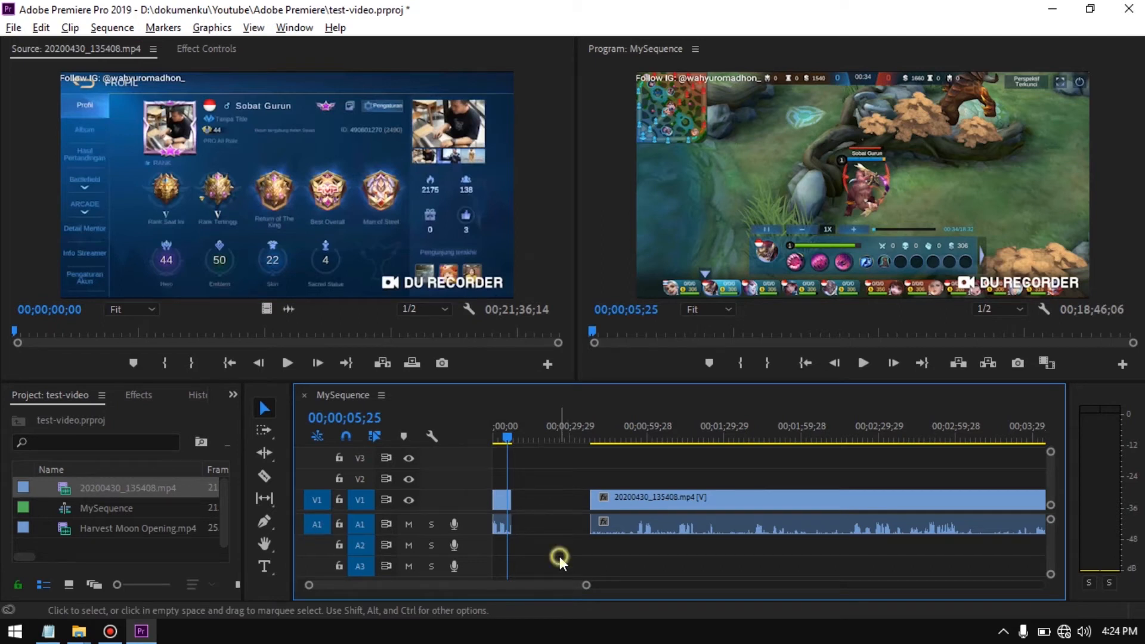
Ripple delete the empty gap between the two gameplay segments
left_click(548, 501)
right_click(549, 494)
left_click(607, 505)
Play the sequence from its start through the sped-up first segment to just past the cut
left_click_drag(514, 436, 457, 454)
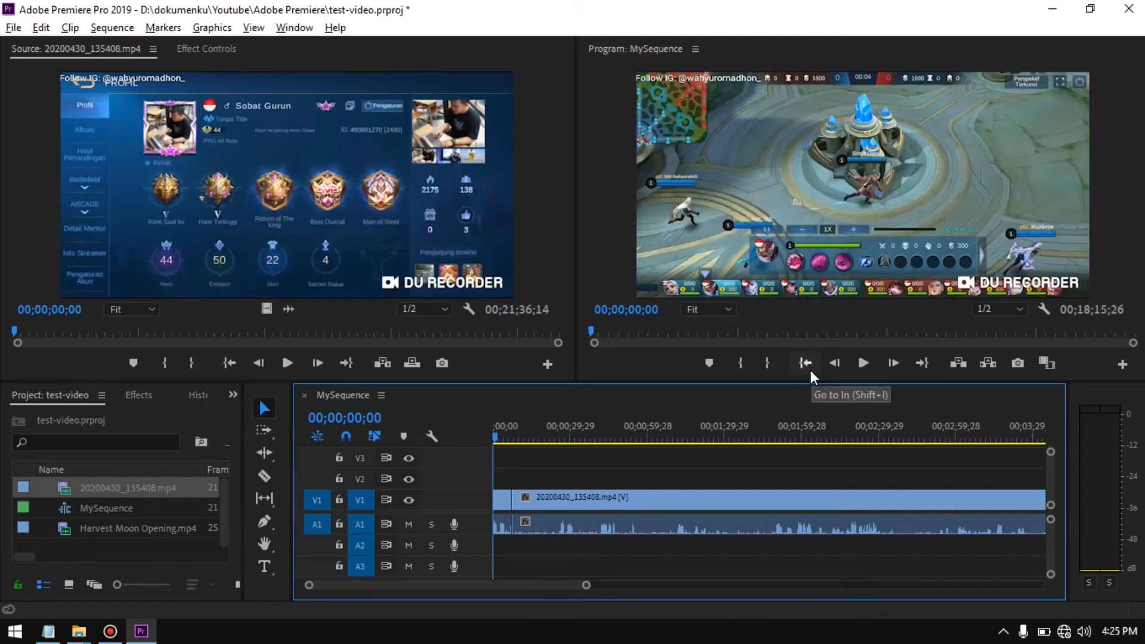
key("space")
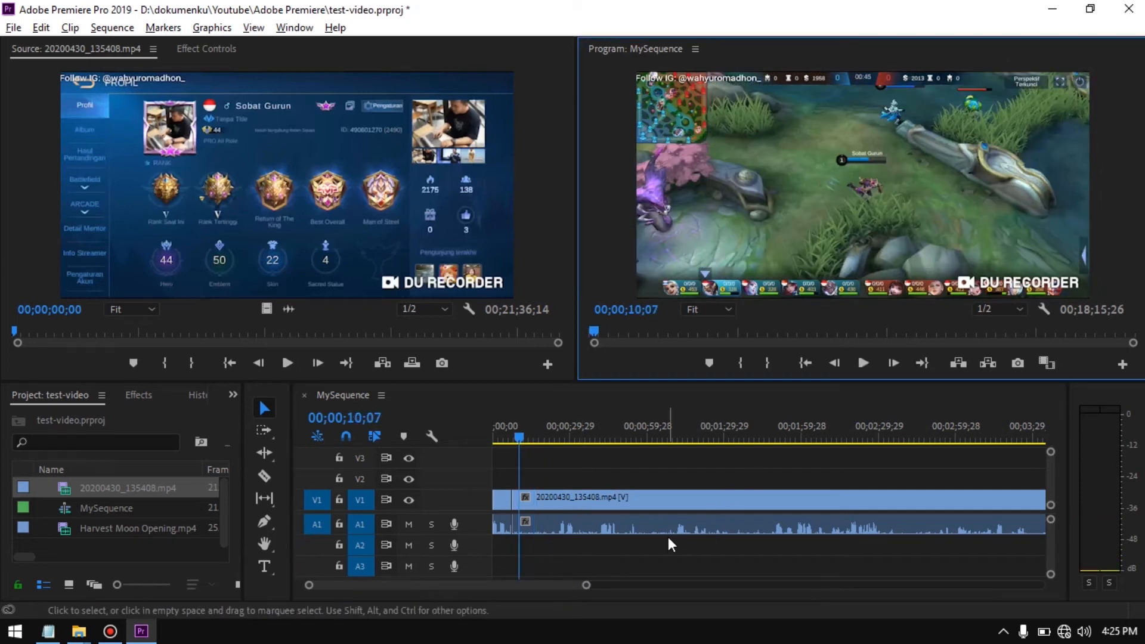
left_click(662, 551)
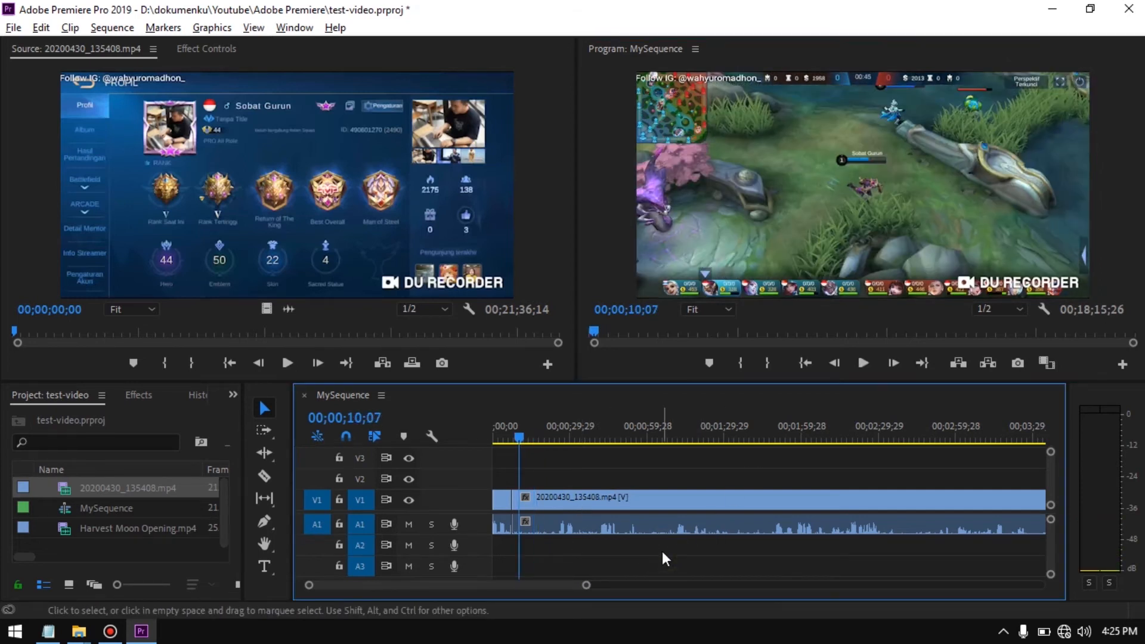
Undo the gap removal and the speed change, and select the first gameplay segment
key("ctrl+z")
key("ctrl+z")
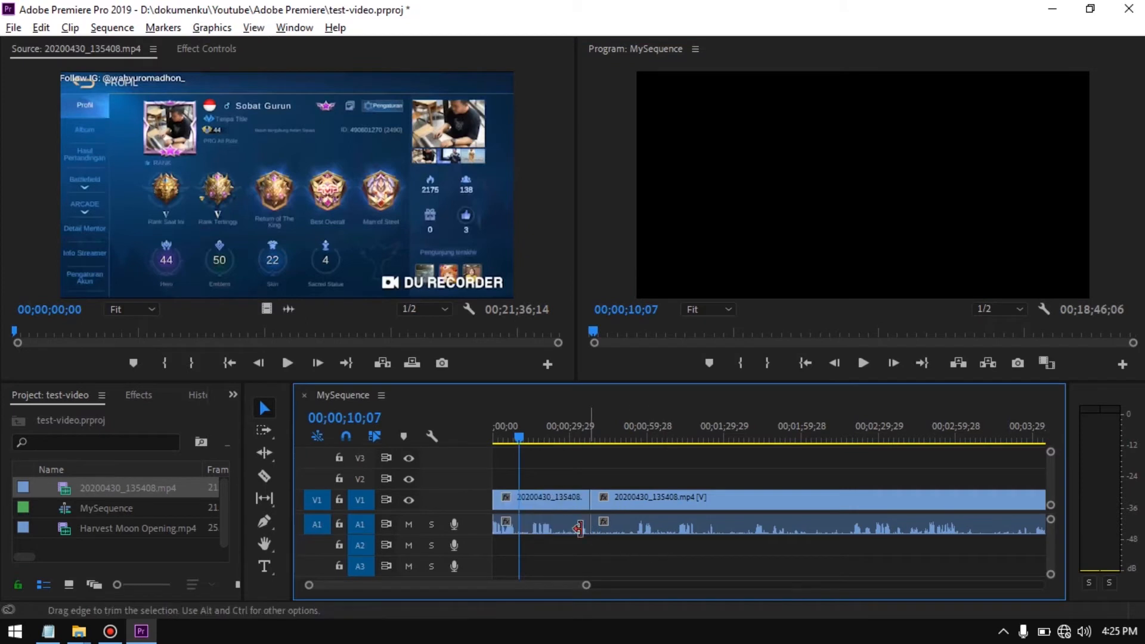
left_click(511, 500)
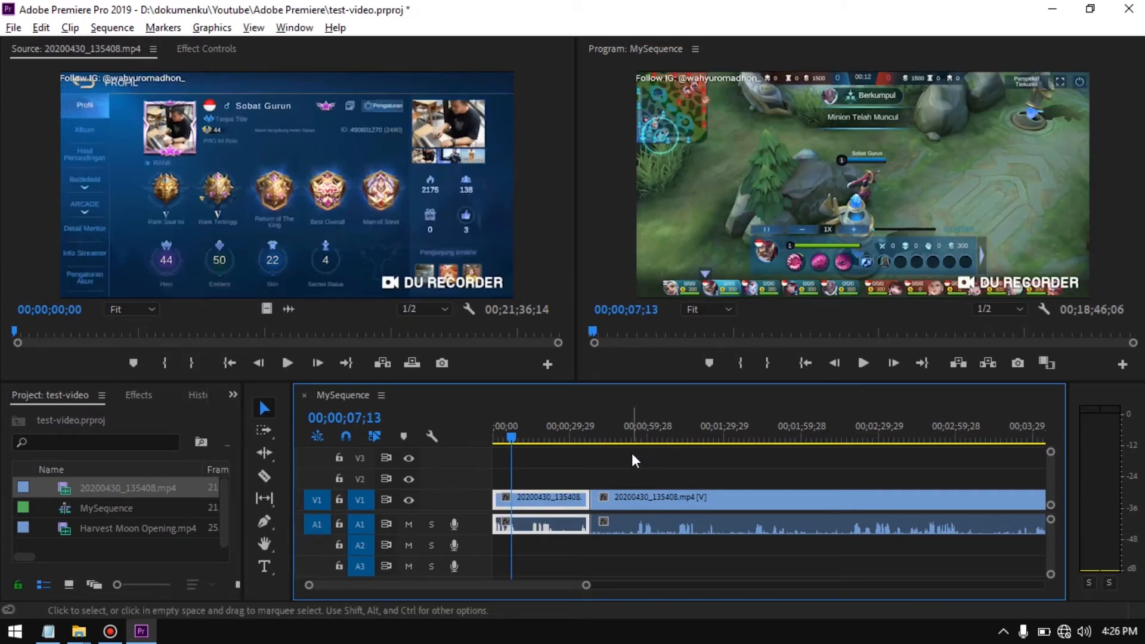
Check the Notepad outline, return to the Premiere Pro sequence and play the footage leading up to the cut
key("alt+Tab")
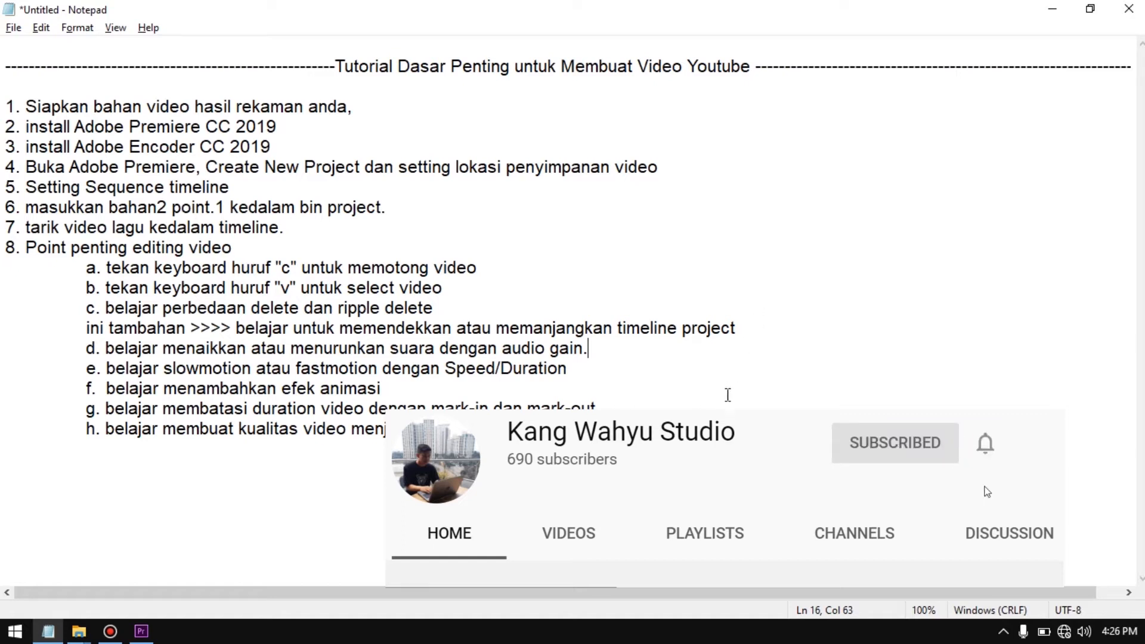
key("alt+Tab")
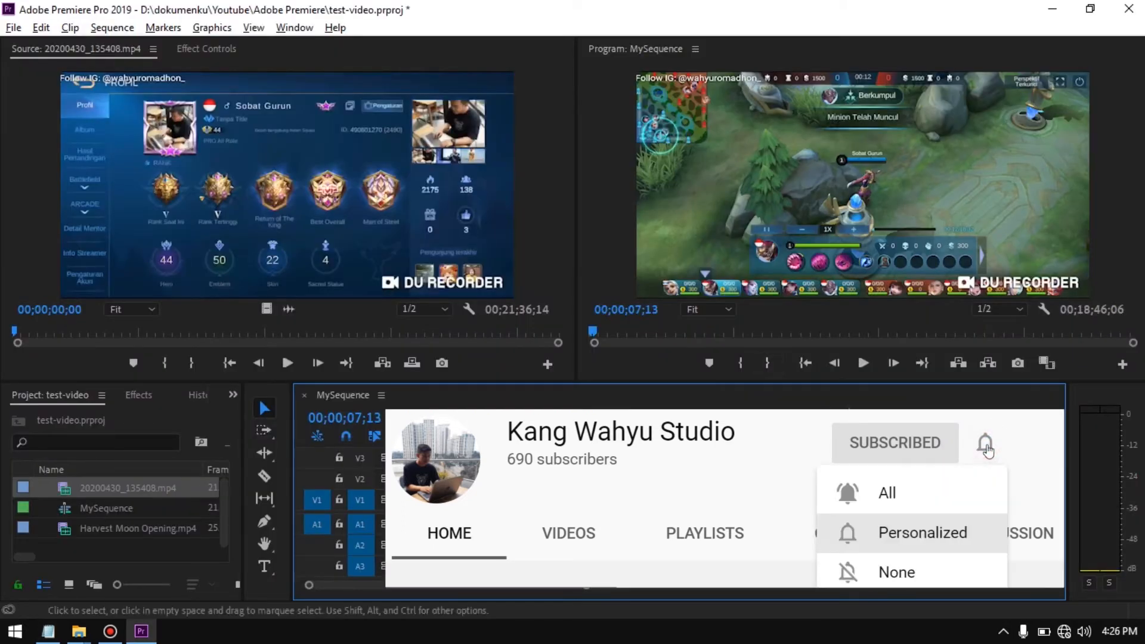
left_click_drag(513, 409, 613, 409)
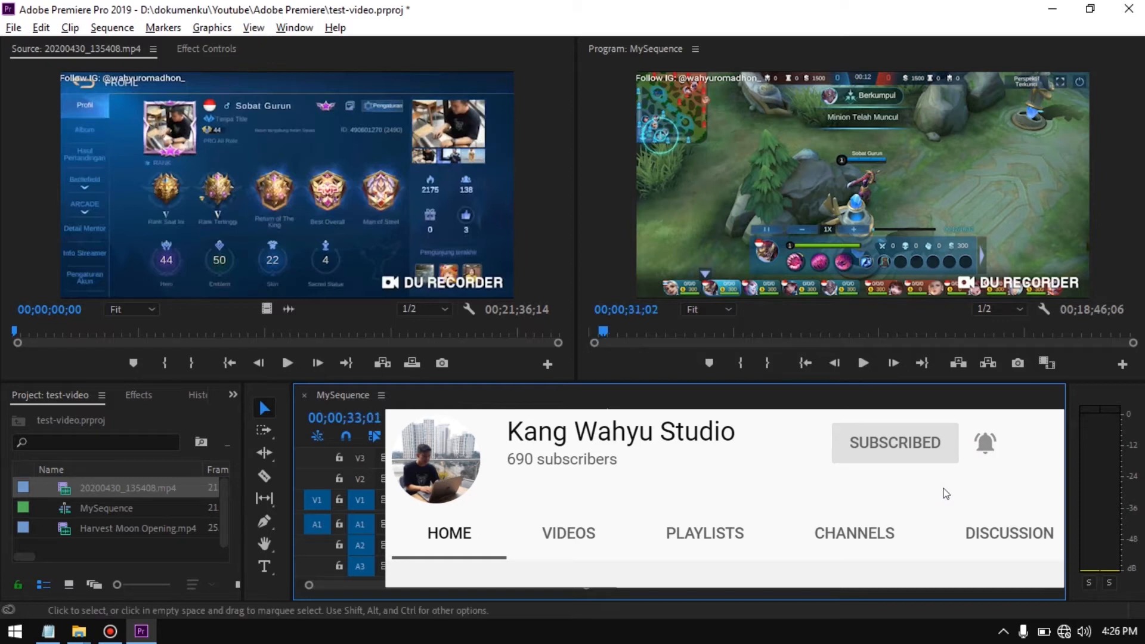
key("space")
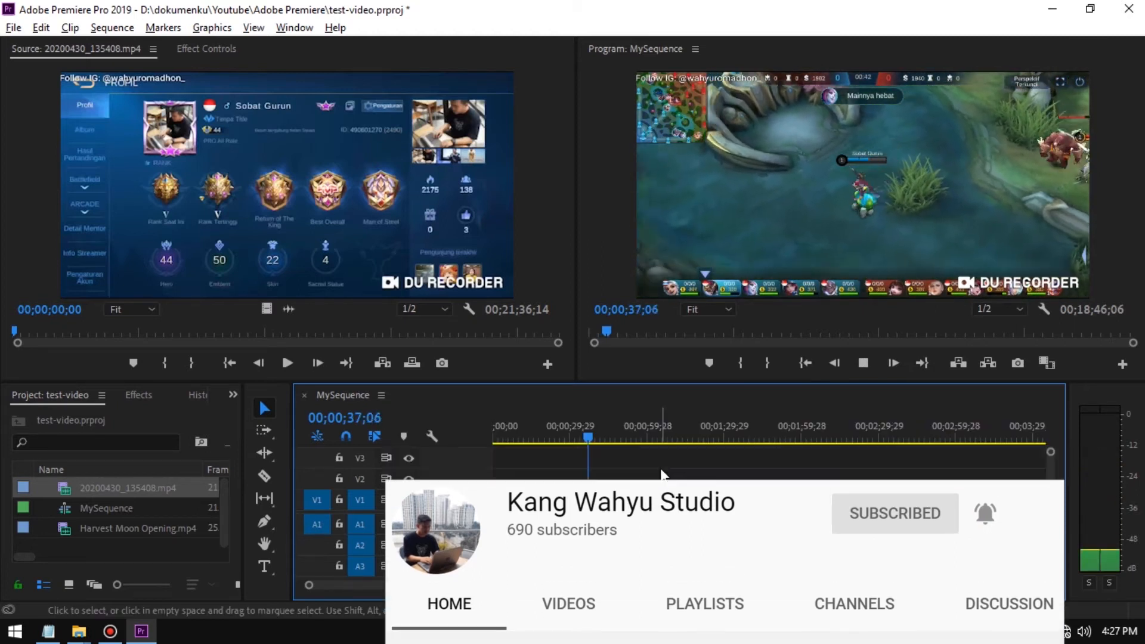
key("space")
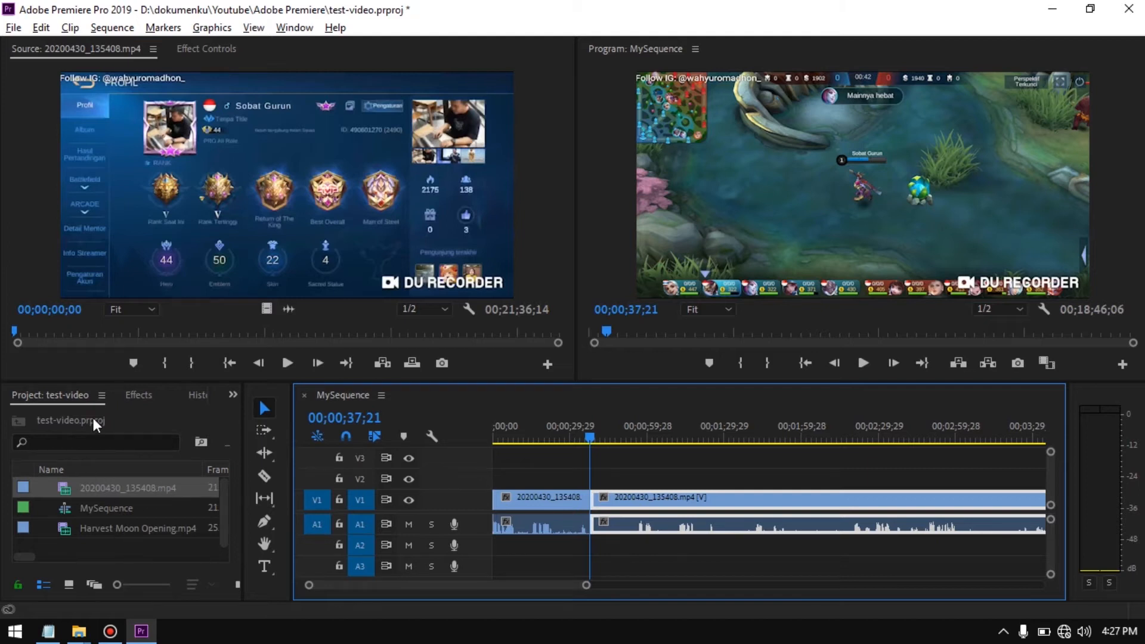
Search the effects for "black" and select the Dip to Black video transition
left_click(143, 395)
left_click(63, 394)
left_click(122, 395)
left_click(124, 416)
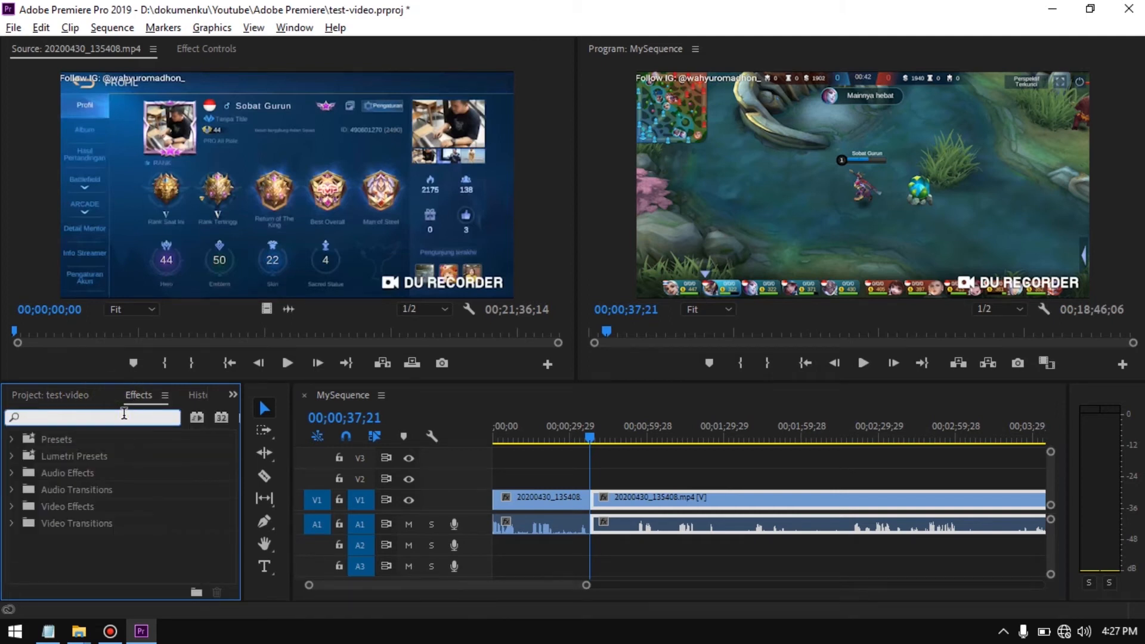
type("black")
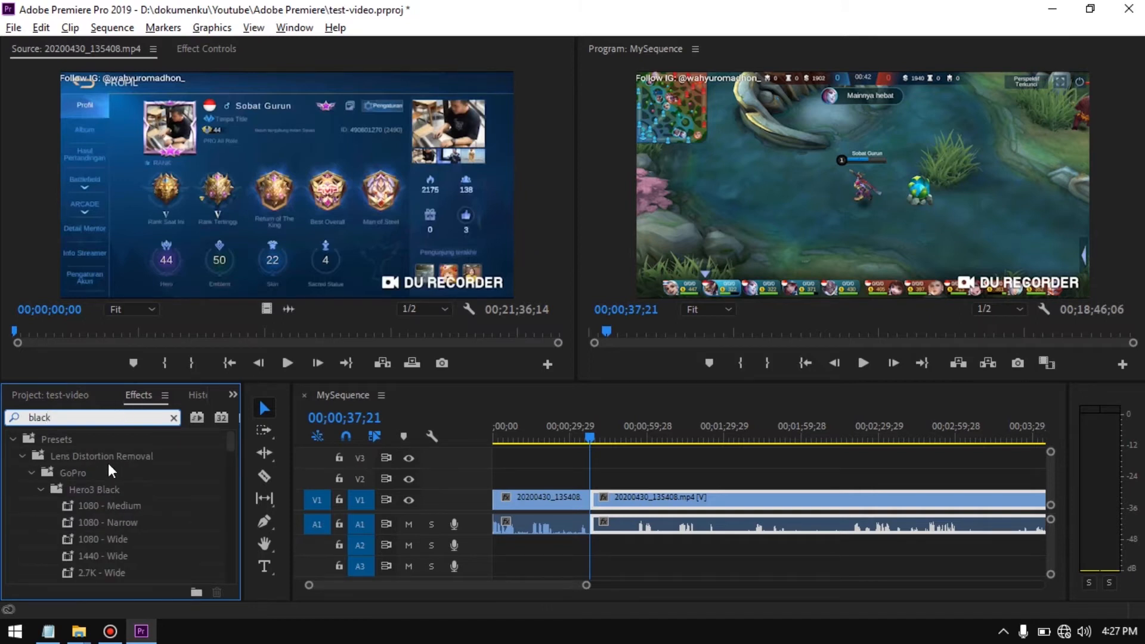
scroll(116, 472, "down", 3)
scroll(116, 473, "down", 10)
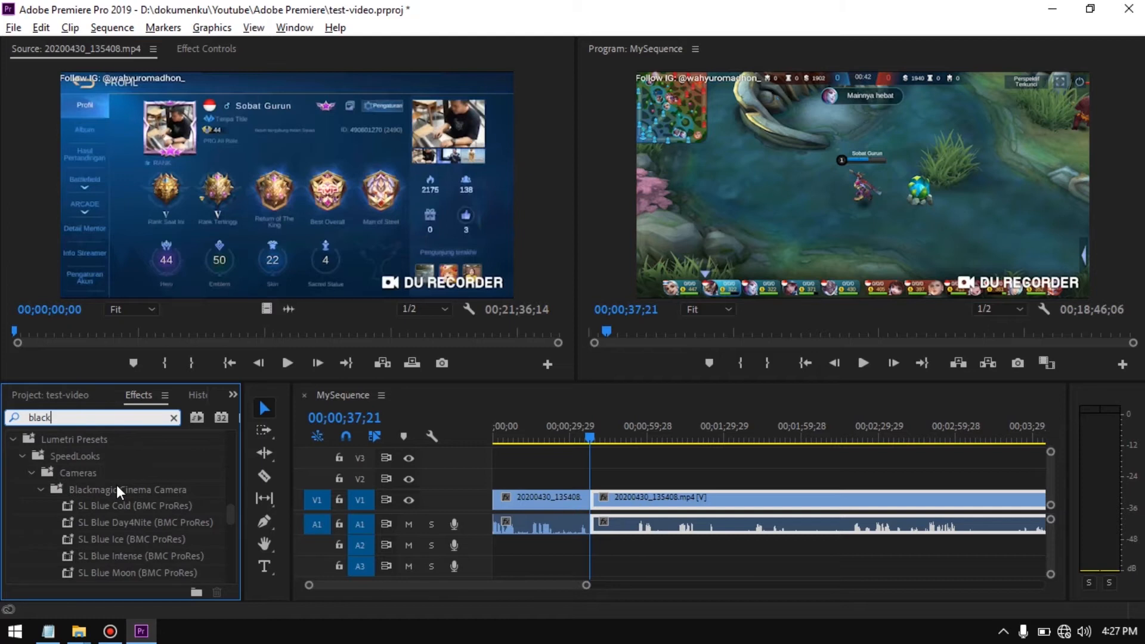
scroll(117, 489, "down", 3)
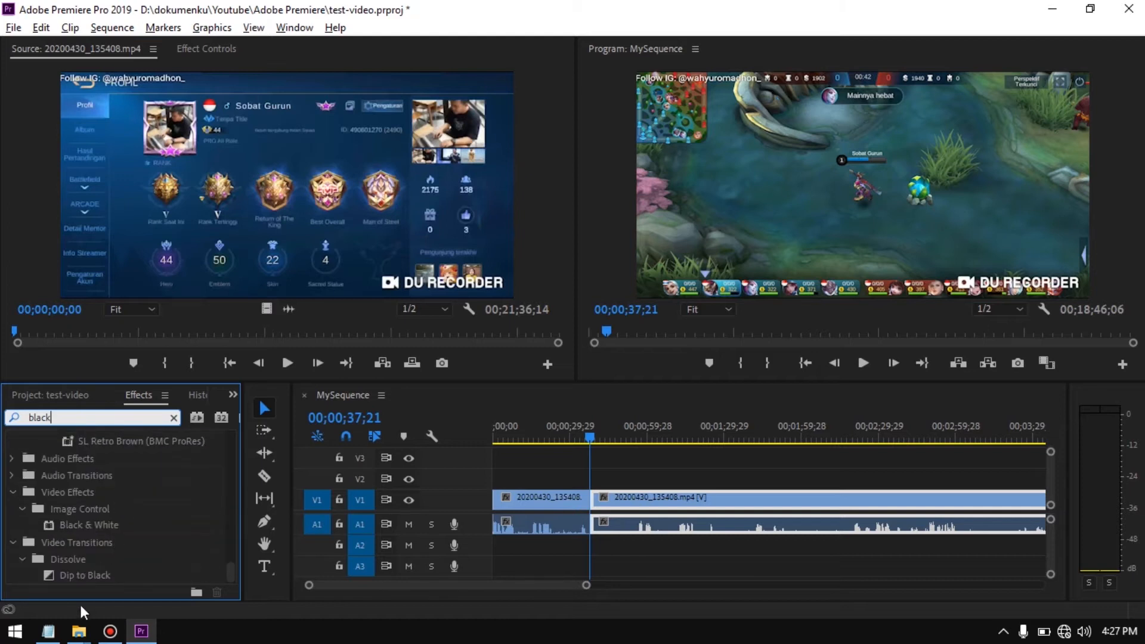
left_click(94, 576)
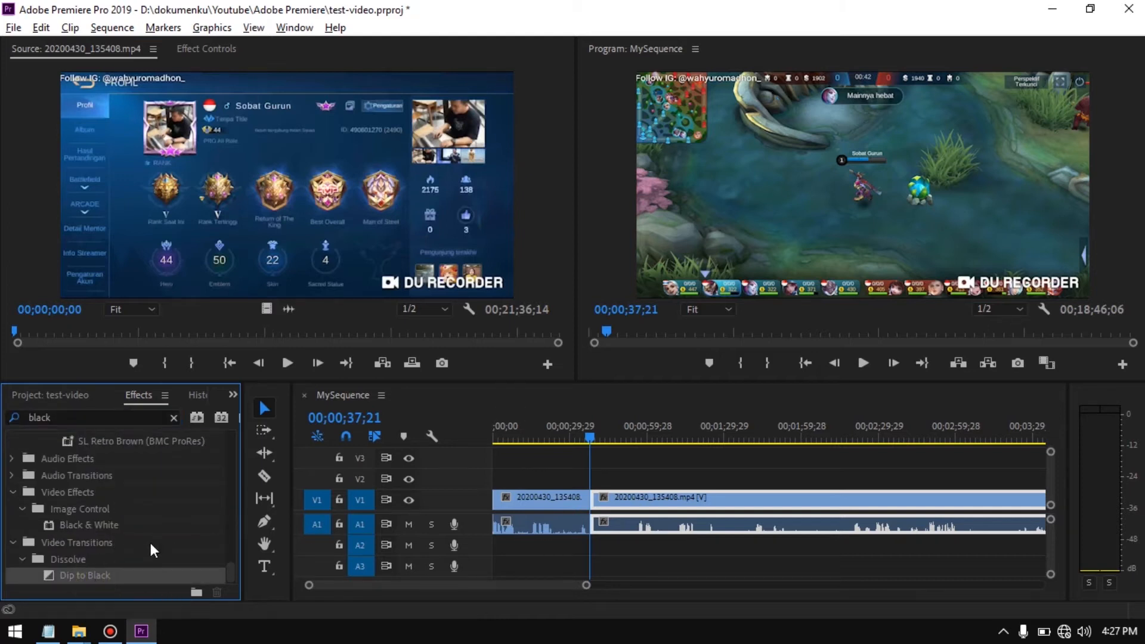
Apply the Dip to Black transition at the cut between the two gameplay segments and enlarge the timeline scale around it
left_click_drag(87, 578, 600, 510)
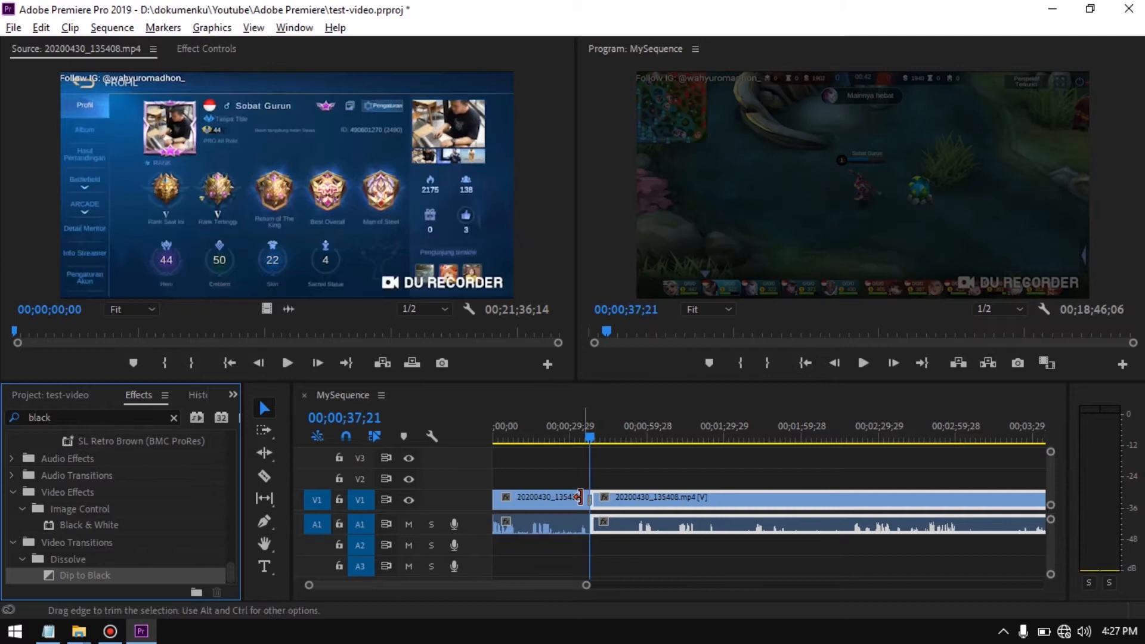
key("equal")
key("equal")
key("equal")
key("equal")
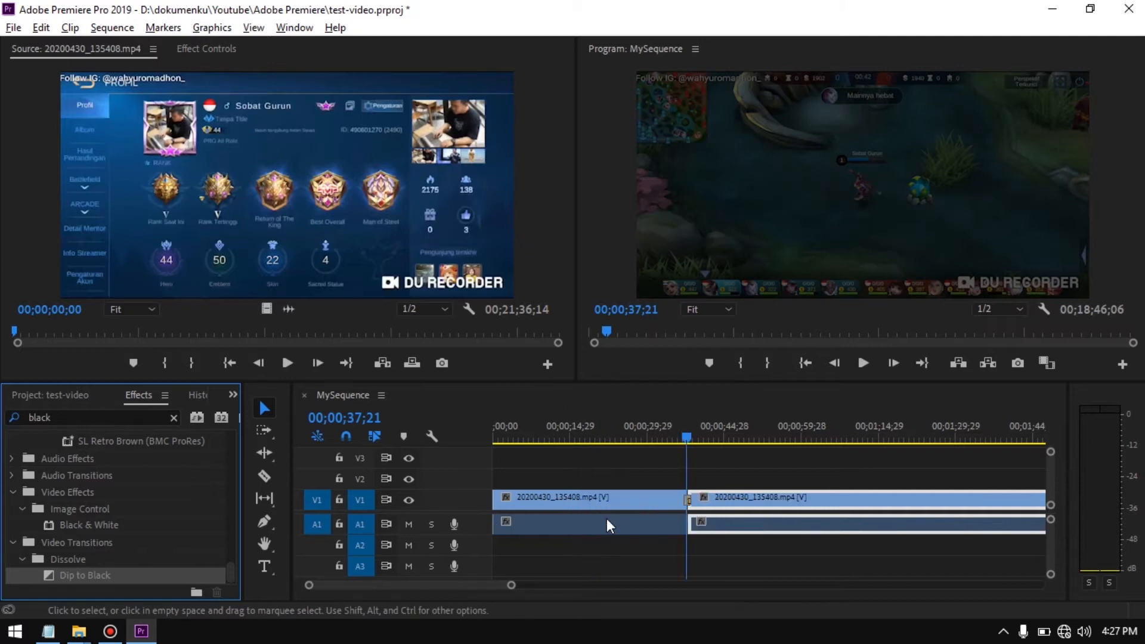
key("equal")
key("equal")
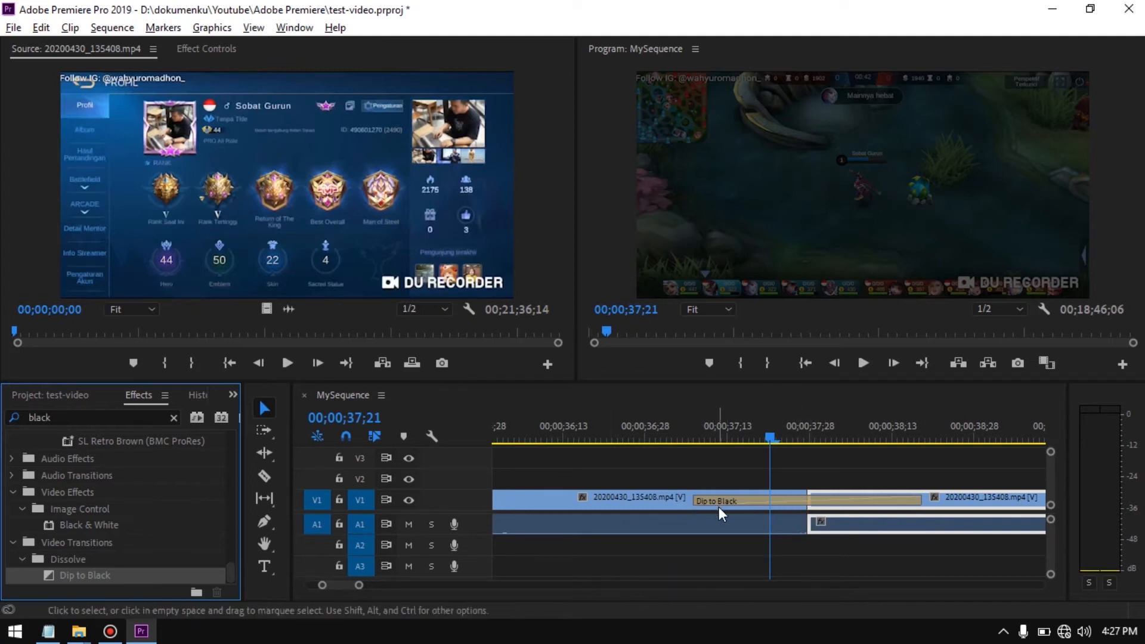
Play the Dip to Black transition twice, starting from about 00;00;35;07
left_click_drag(772, 435, 516, 520)
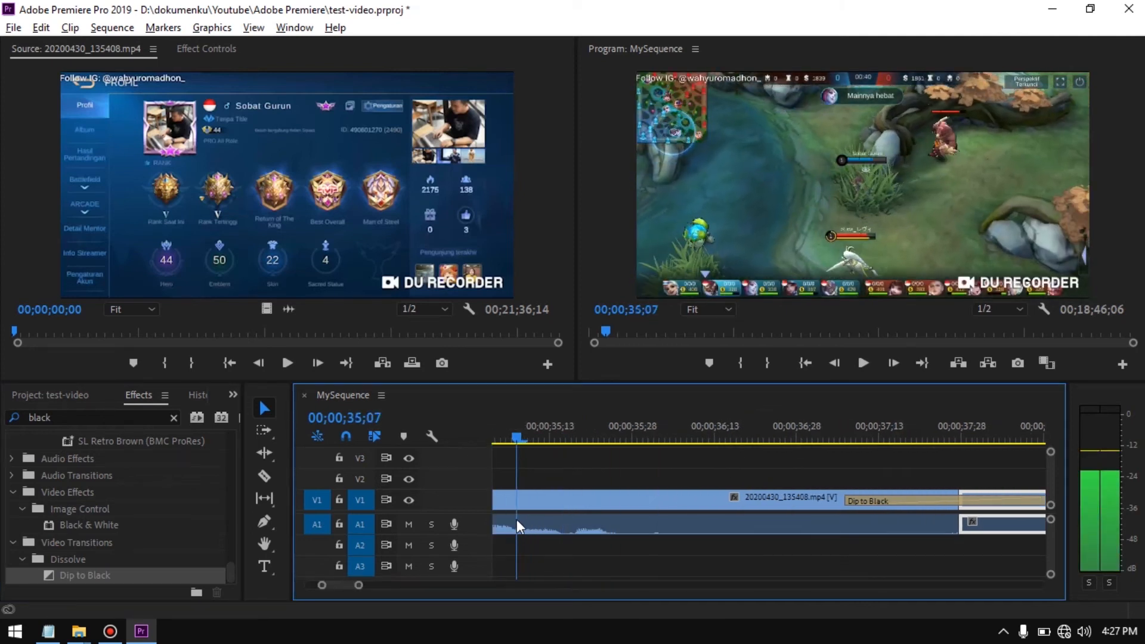
key("space")
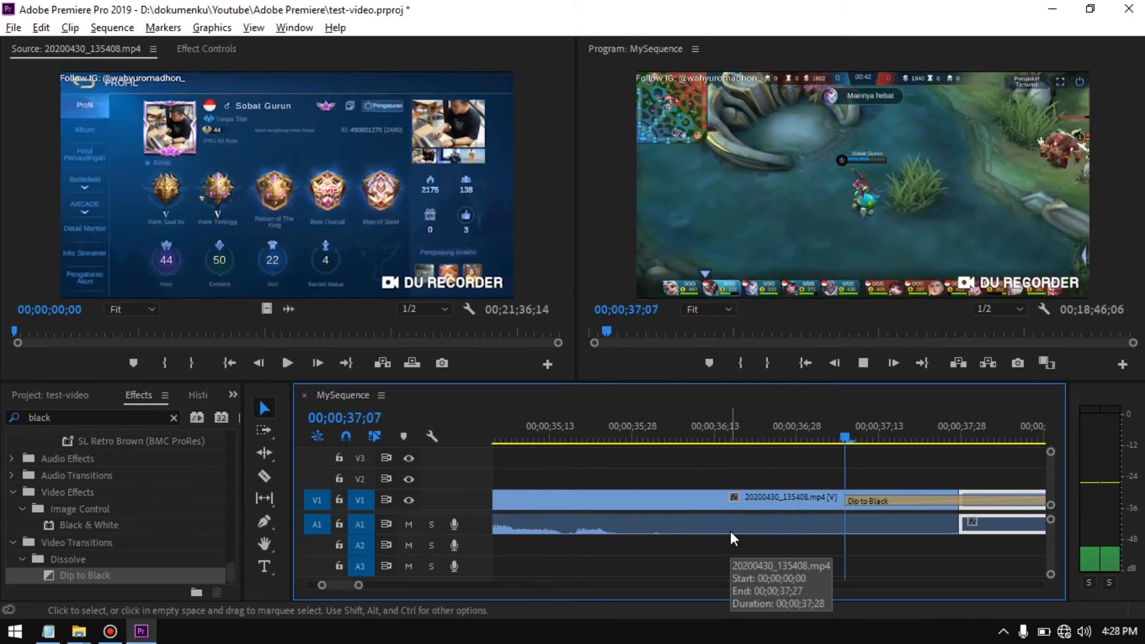
key("space")
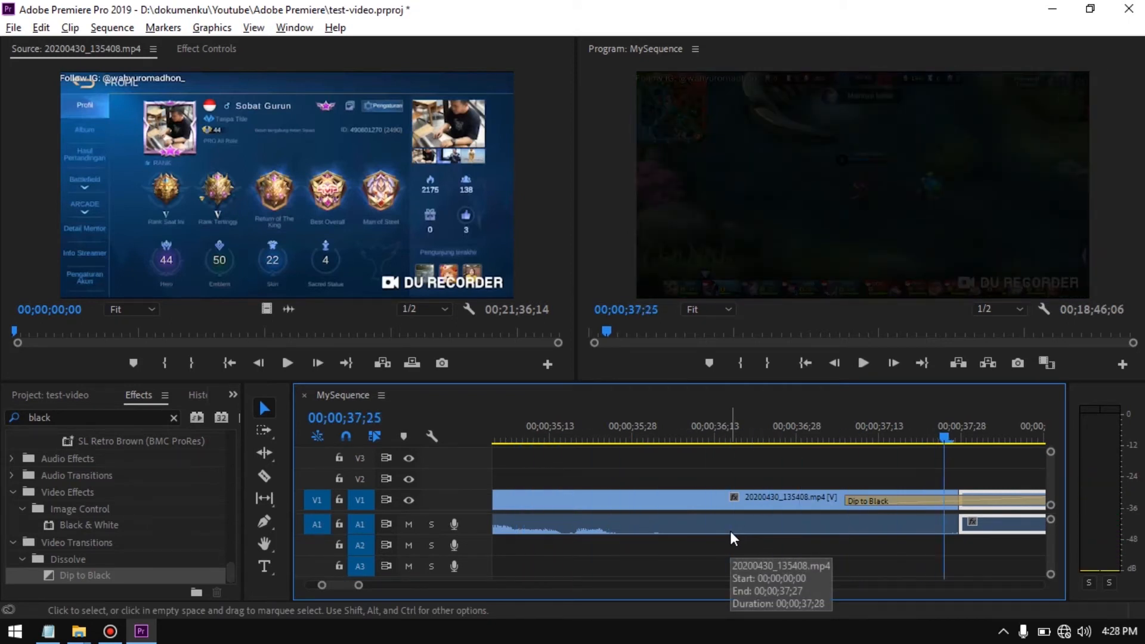
left_click_drag(941, 438, 517, 518)
key("space")
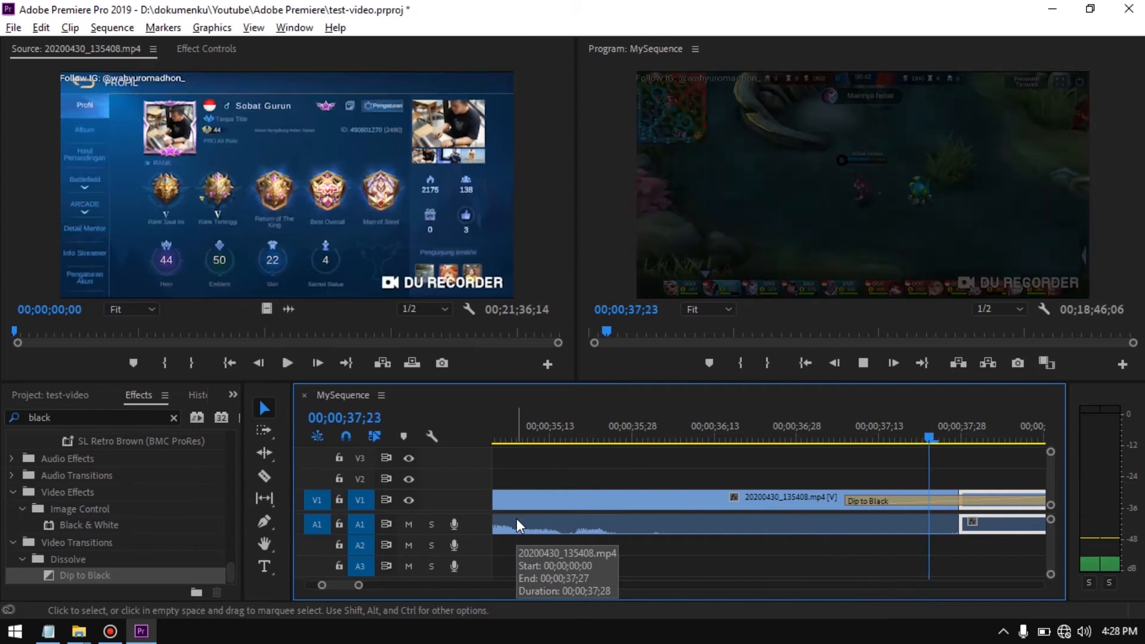
key("space")
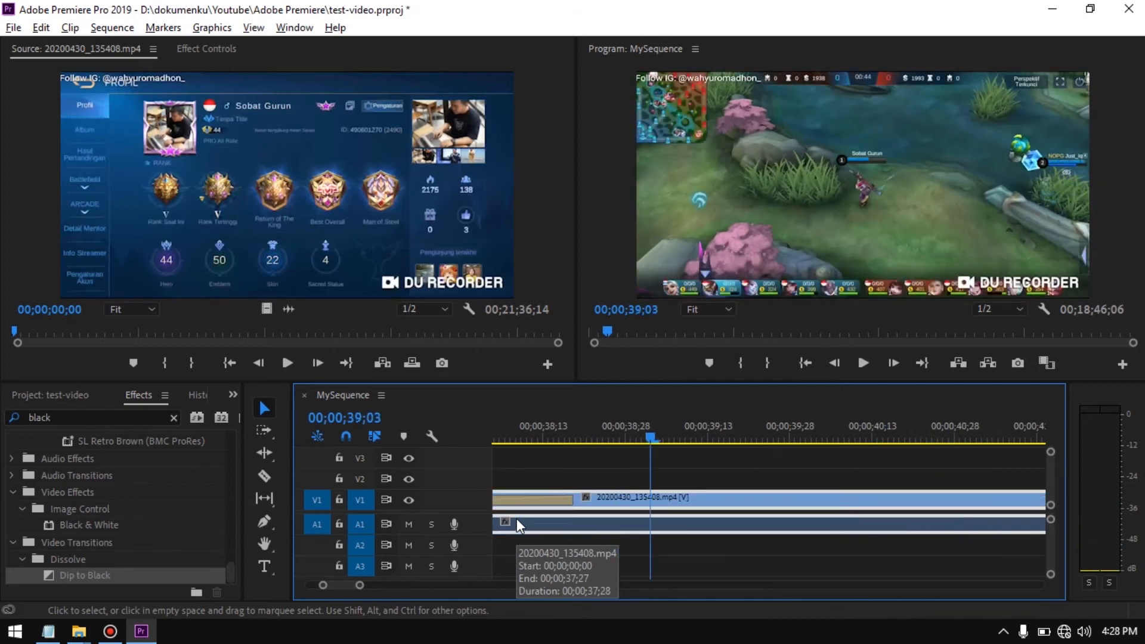
Undo the Dip to Black transition at the cut and search the effects for "white"
scroll(686, 530, "up", 3)
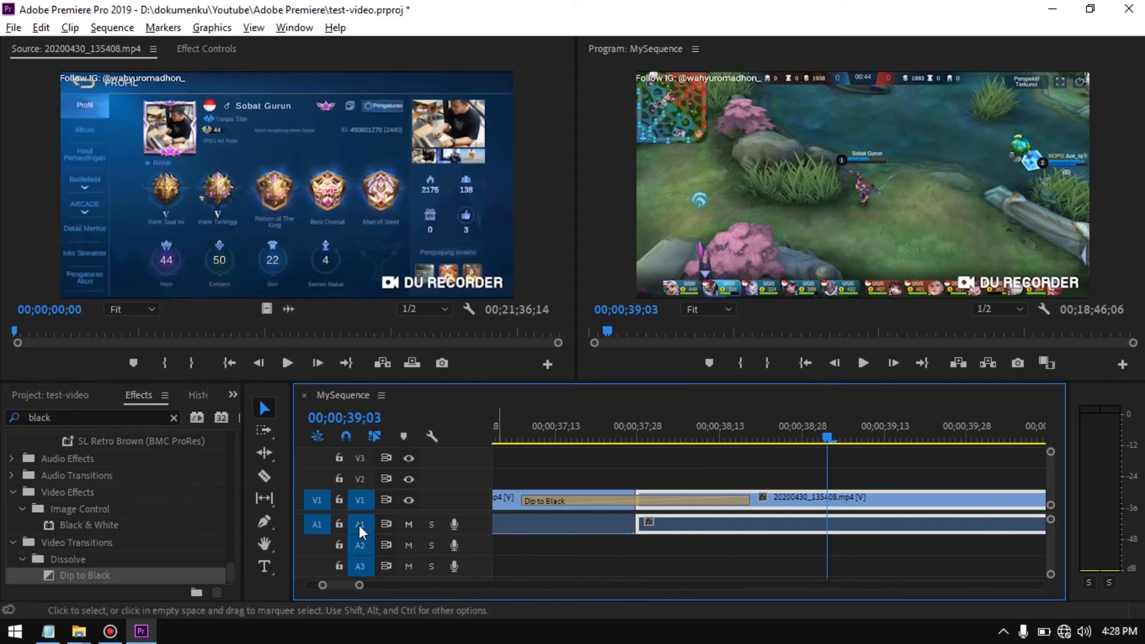
key("ctrl+z")
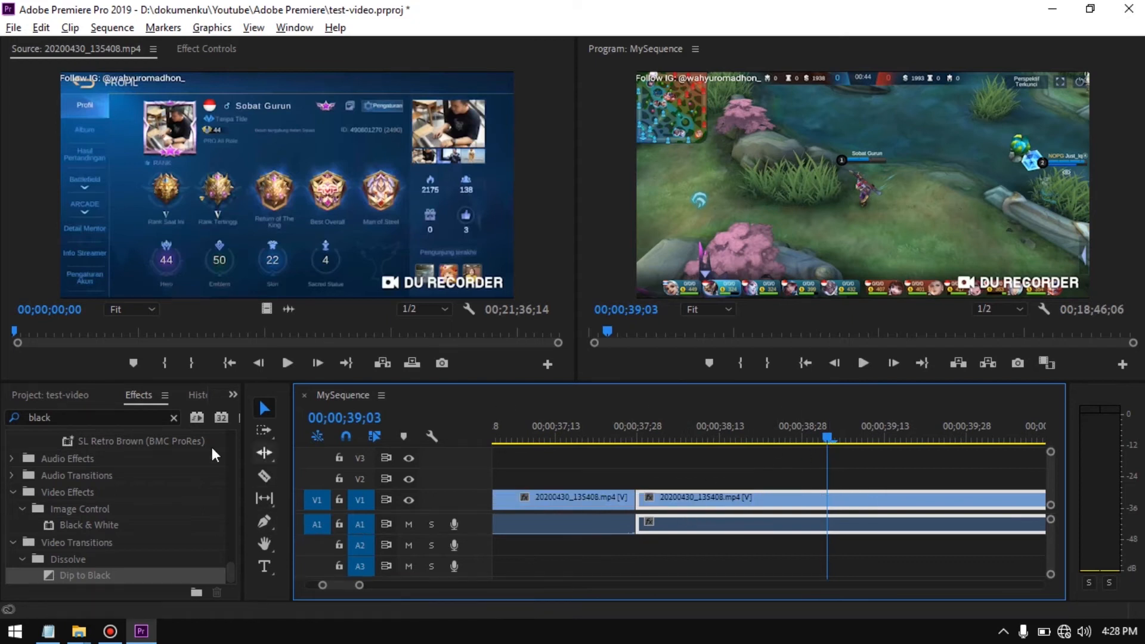
double_click(96, 417)
type("white")
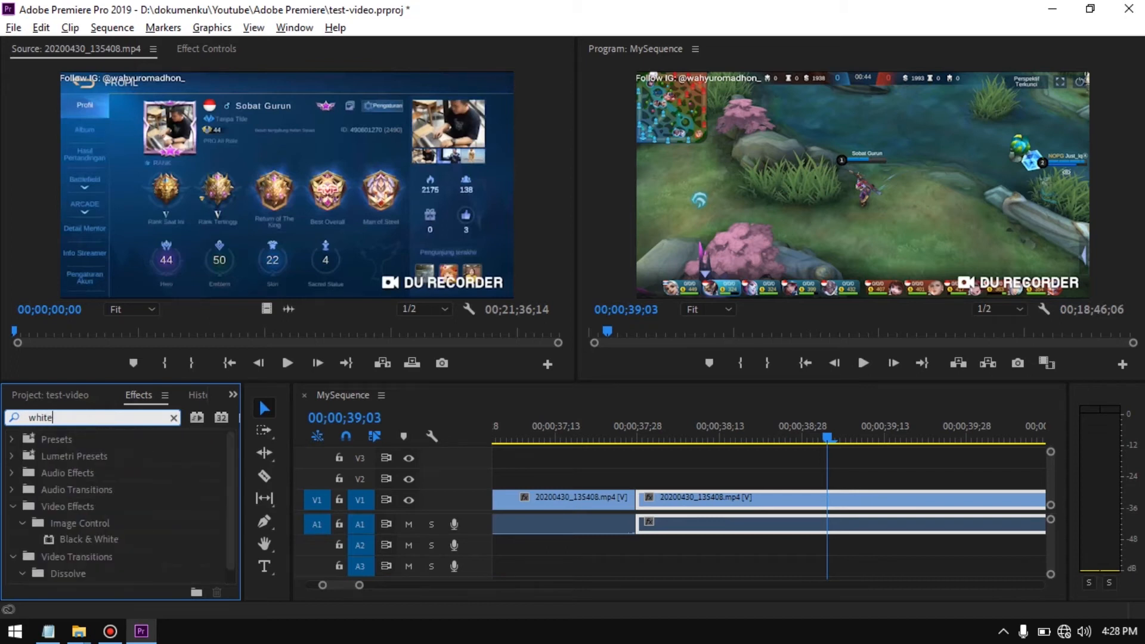
Apply the Dip to White video transition at the cut between the two gameplay segments
scroll(130, 520, "down", 1)
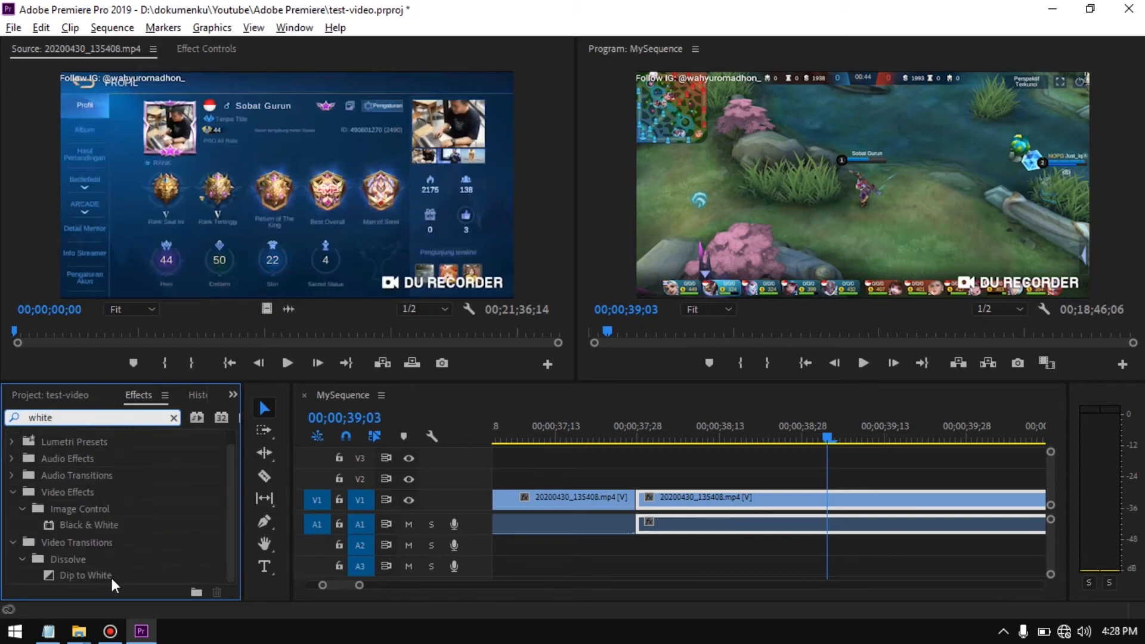
left_click_drag(106, 577, 635, 502)
Play back the Dip to White transition twice, starting shortly before it
left_click_drag(827, 438, 619, 478)
scroll(620, 480, "up", 3)
scroll(620, 478, "up", 2)
left_click_drag(821, 445, 647, 471)
key("space")
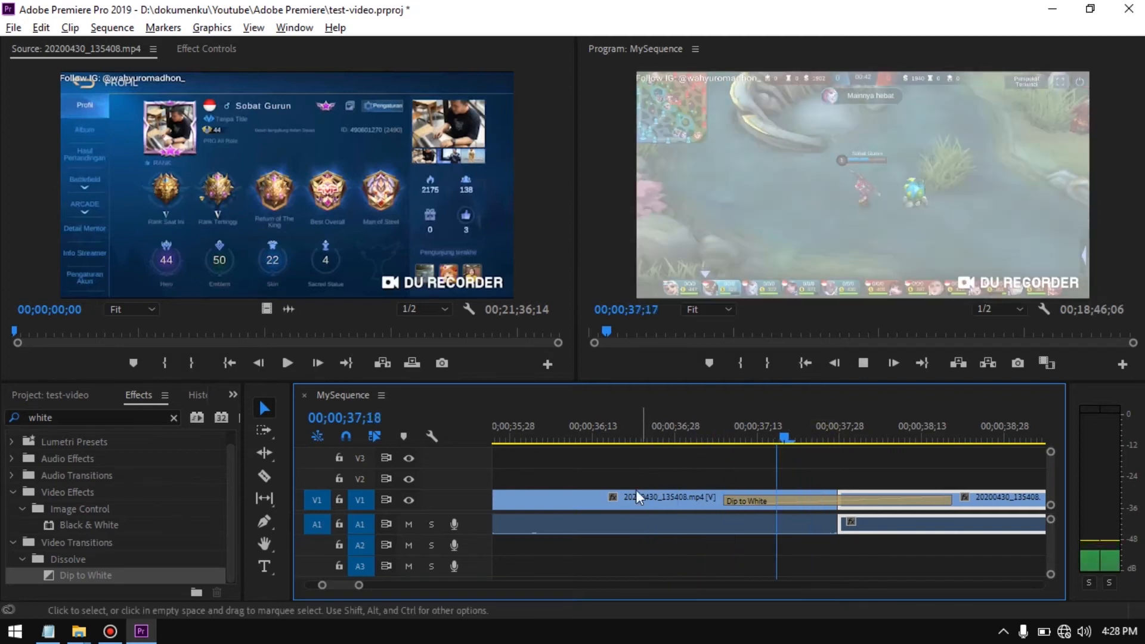
key("space")
left_click_drag(945, 442, 676, 485)
key("space")
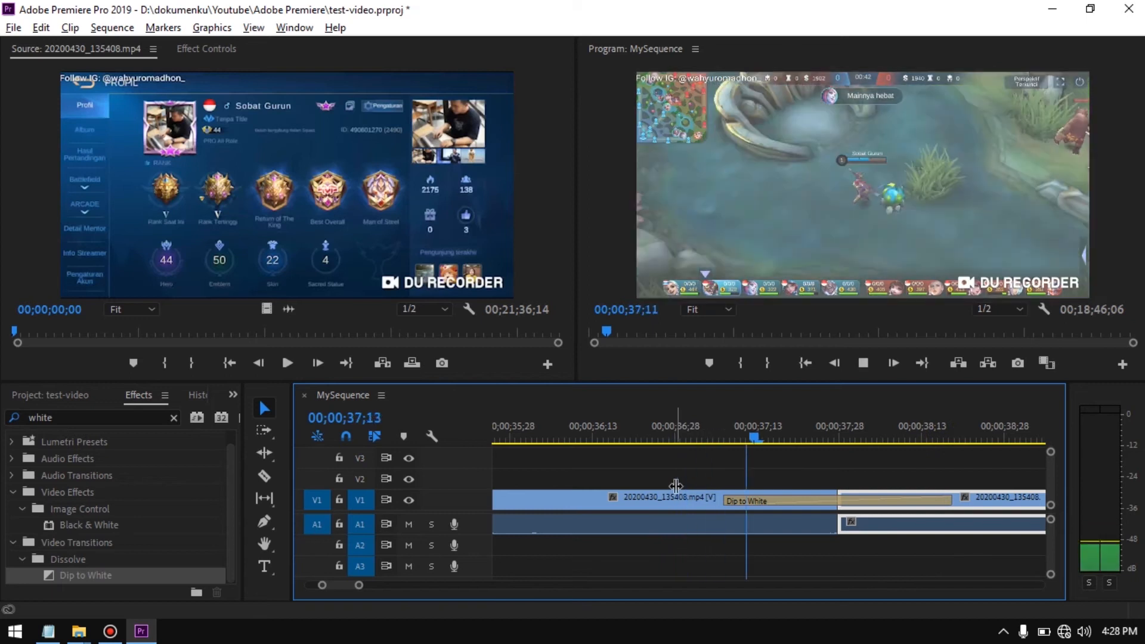
key("space")
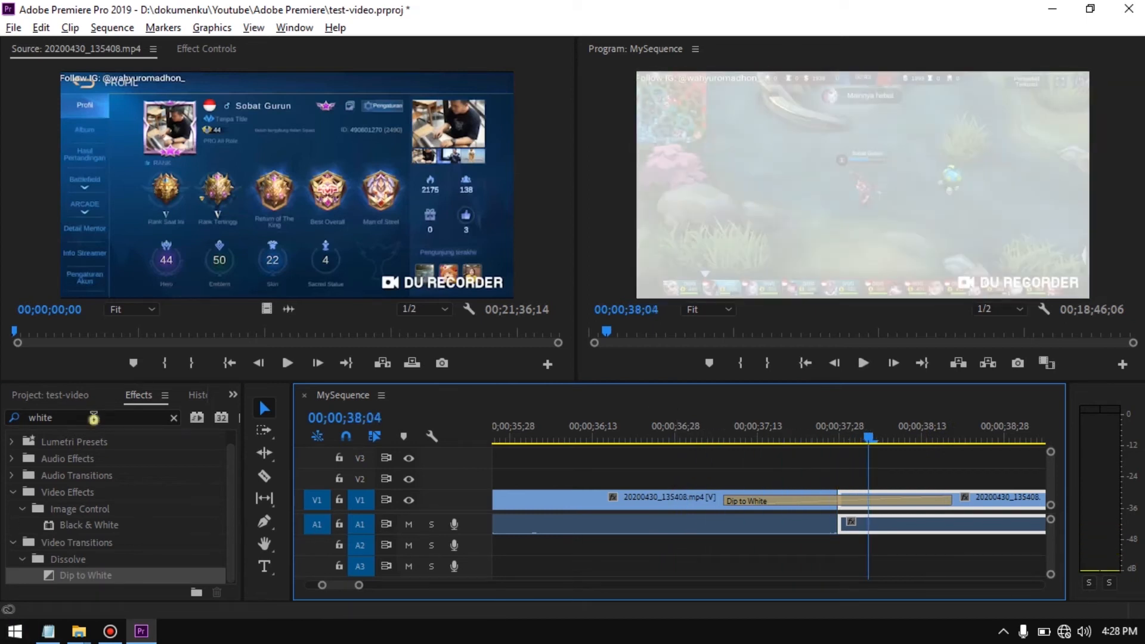
Clear the effects search and check the tutorial outline in Notepad before returning to Premiere Pro
left_click(93, 417)
key("BackSpace")
key("BackSpace")
key("BackSpace")
key("BackSpace")
key("BackSpace")
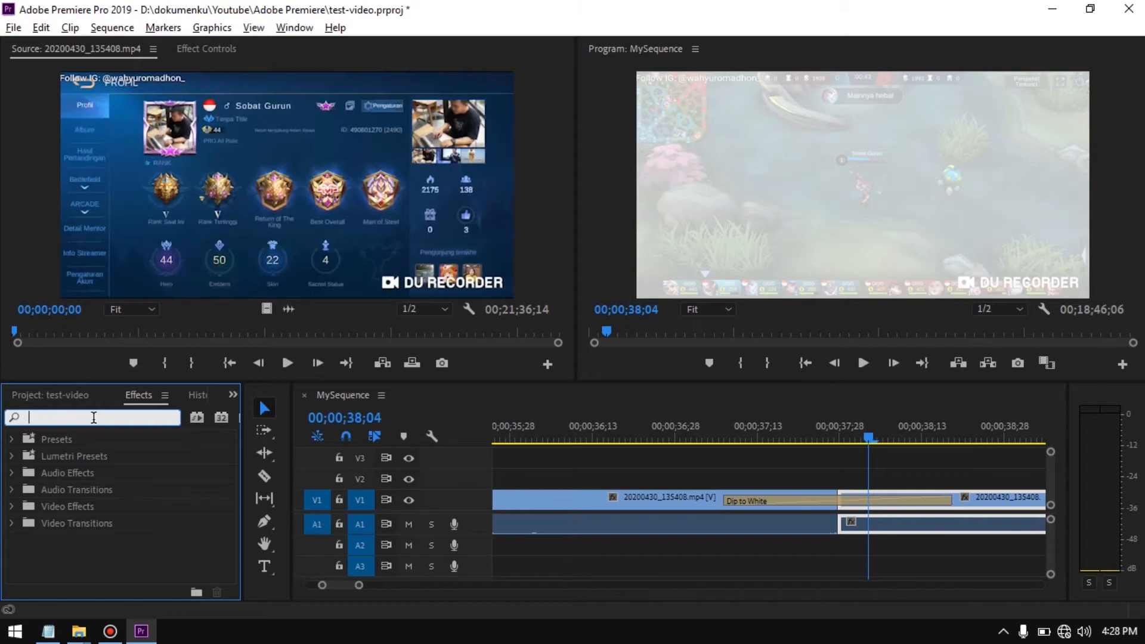
key("alt+Tab")
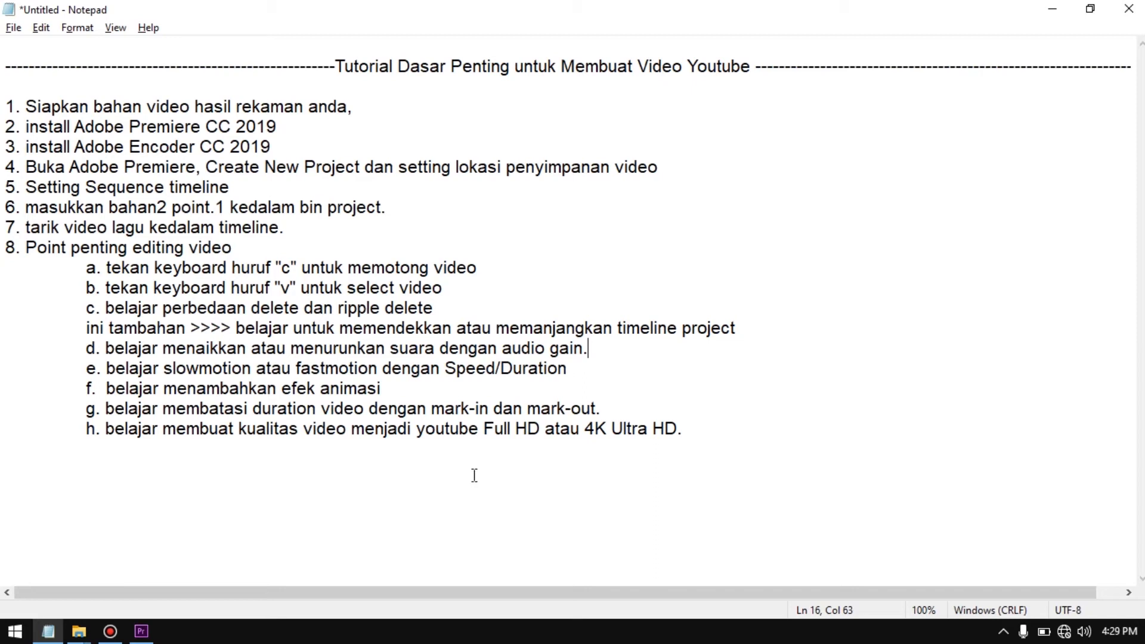
key("alt+Tab")
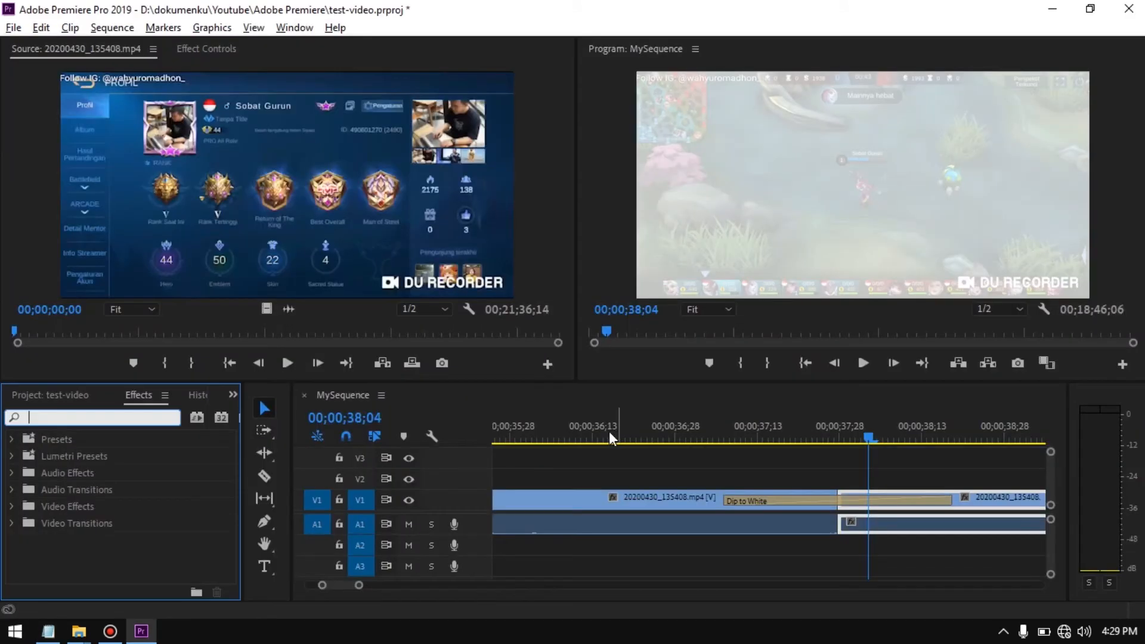
Mark the sequence's In point at 00;00;00;00 and its Out point at the end of the footage, 00;18;46;05
left_click(696, 568)
key("minus")
key("minus")
key("minus")
key("minus")
key("minus")
key("minus")
key("minus")
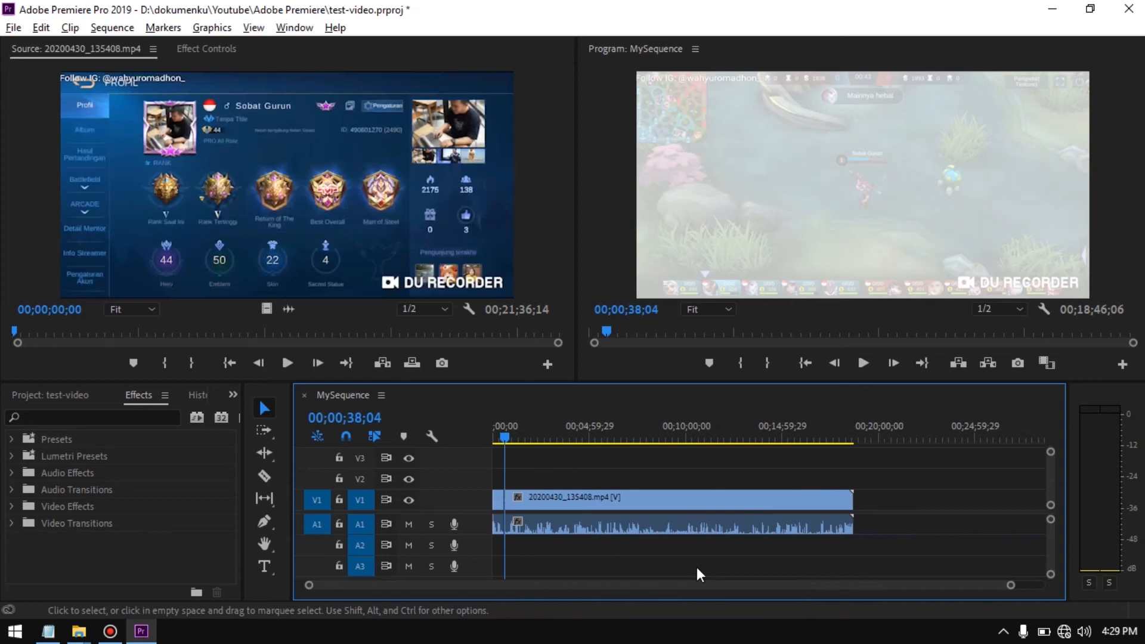
left_click_drag(507, 433, 983, 482)
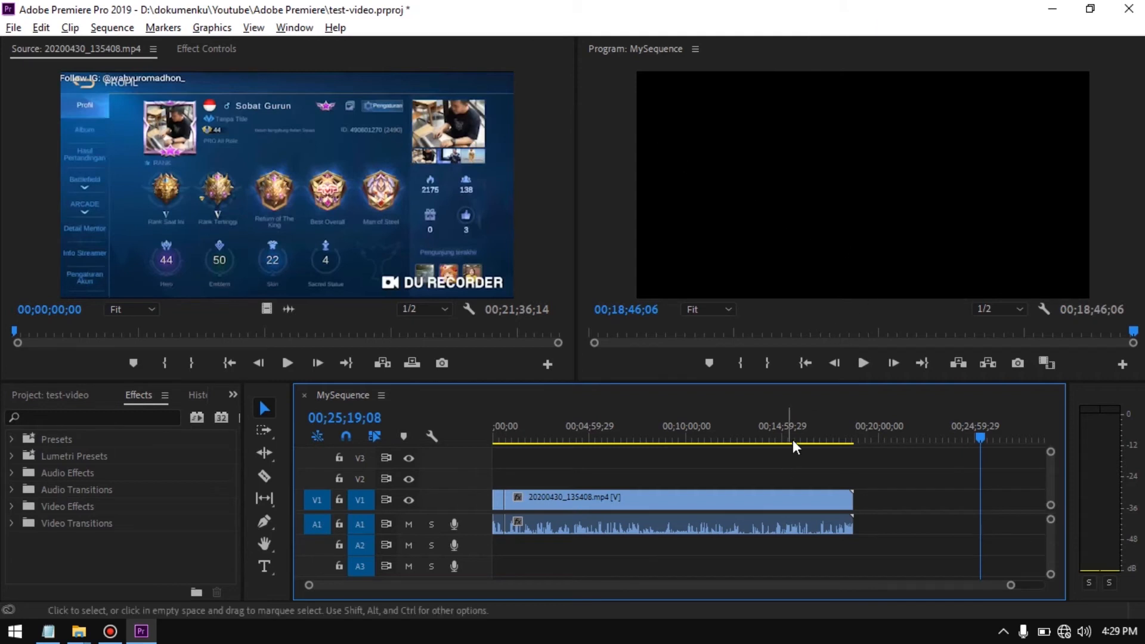
left_click(803, 362)
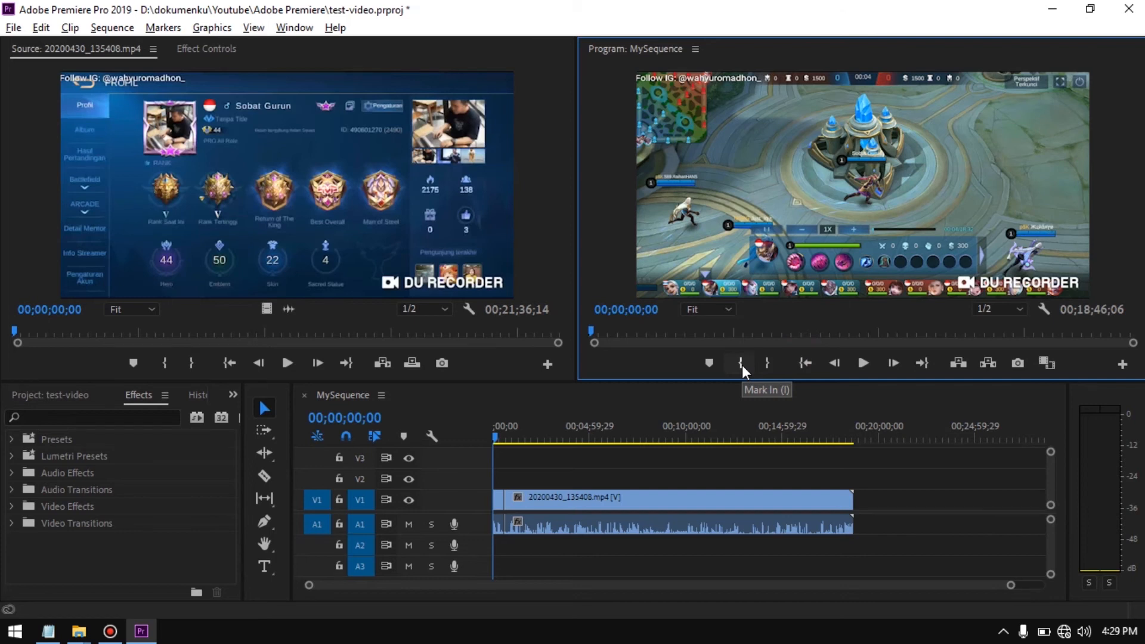
left_click(742, 365)
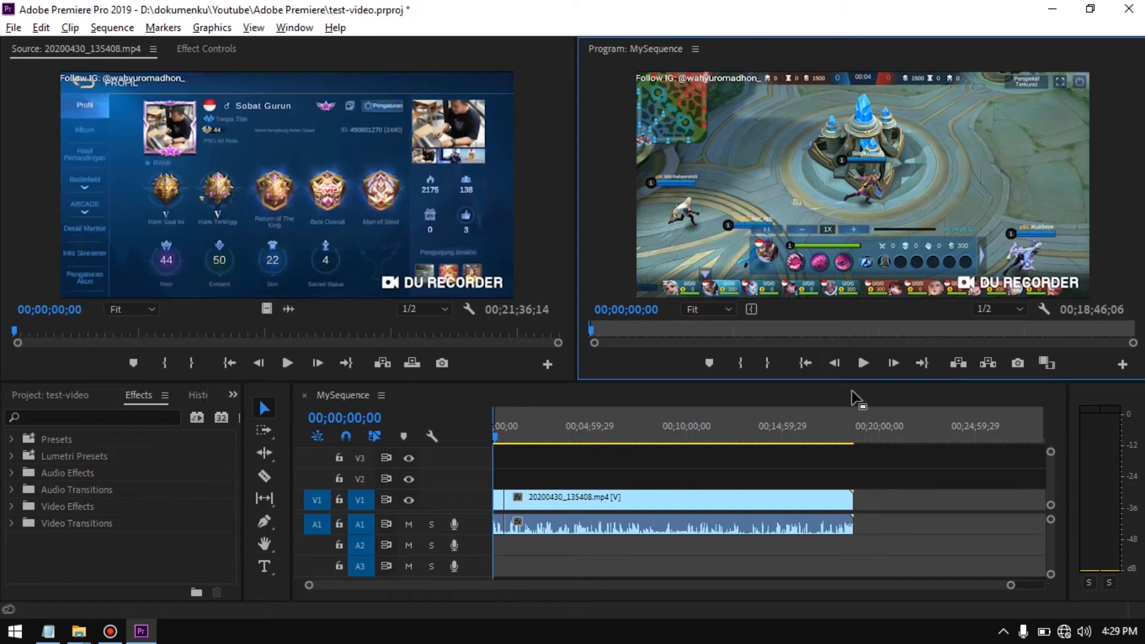
left_click(923, 362)
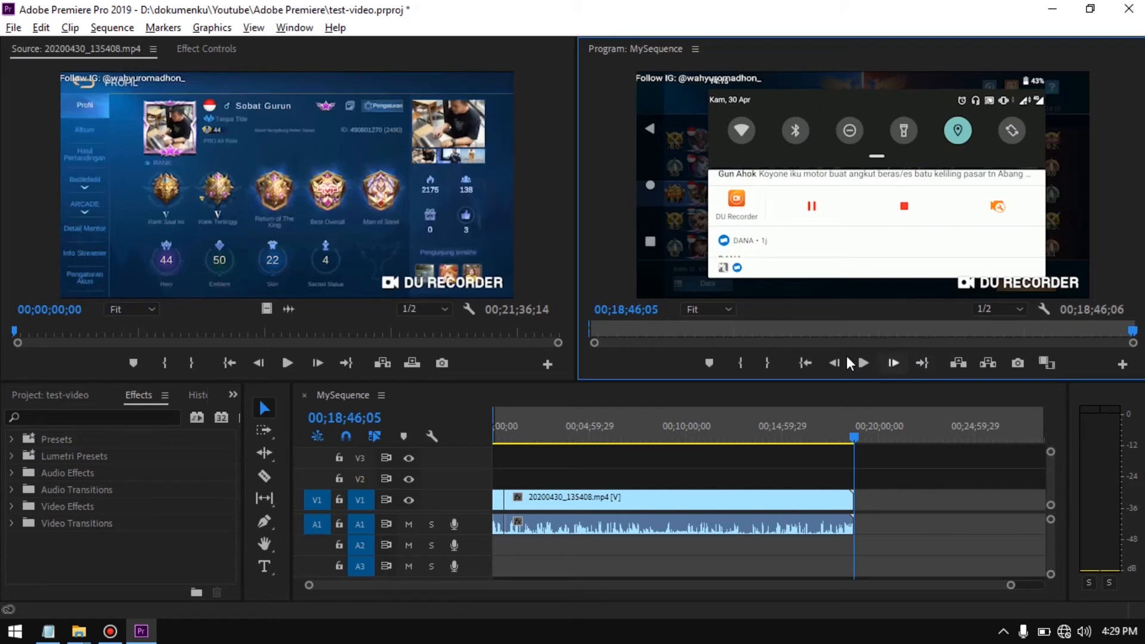
left_click(765, 363)
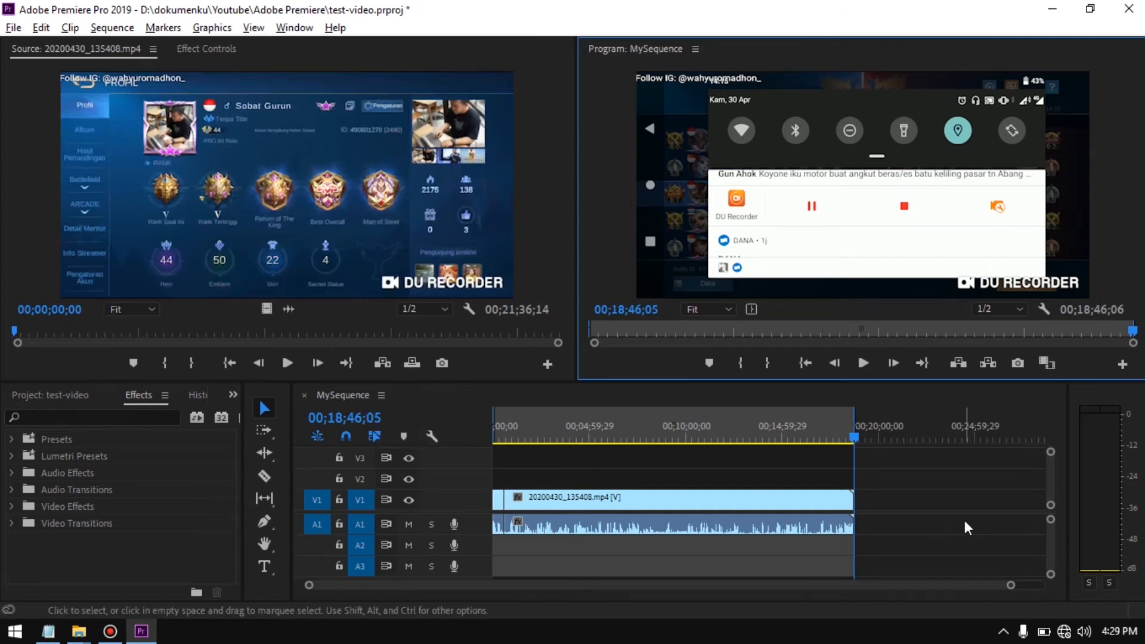
Switch to Notepad and add the indented line "ini tambahan >>> cara menghilangkan suara video aslinya" below item g
key("alt+Tab")
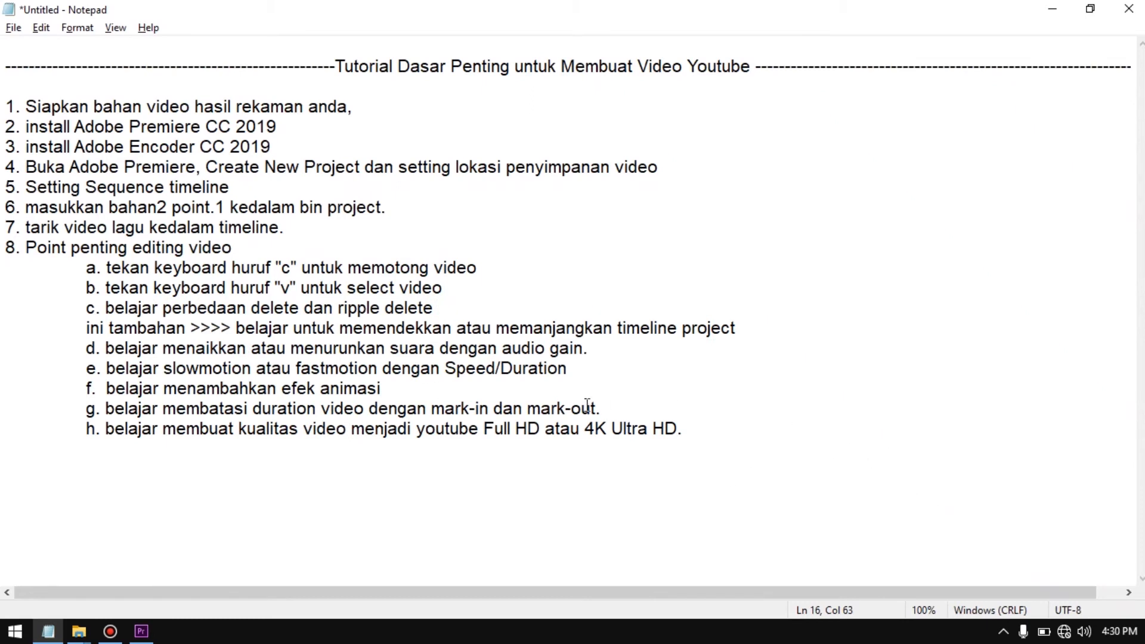
left_click(653, 399)
left_click(652, 412)
key("Return")
type("ini")
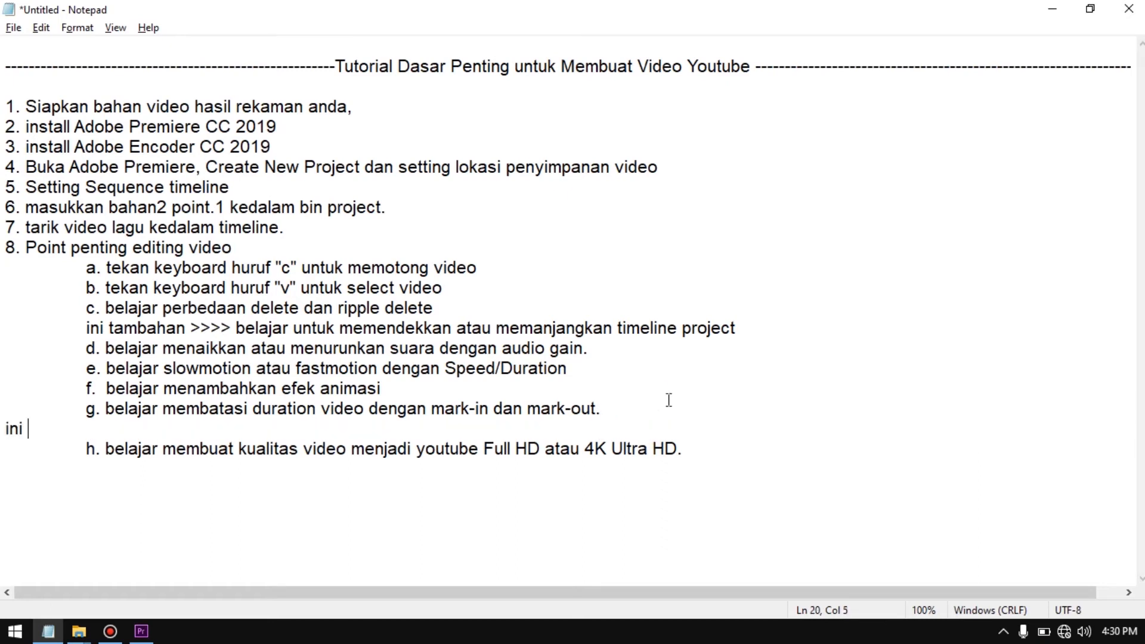
key("BackSpace")
key("BackSpace")
key("BackSpace")
key("Tab")
type("ini tamb")
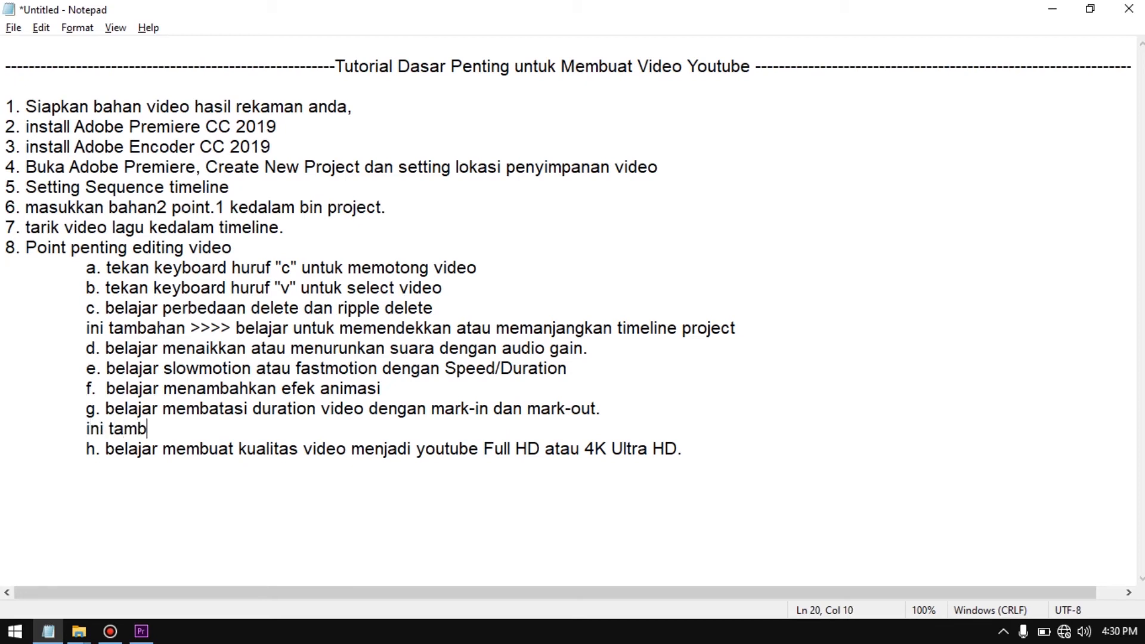
type("ahan >>> cara ")
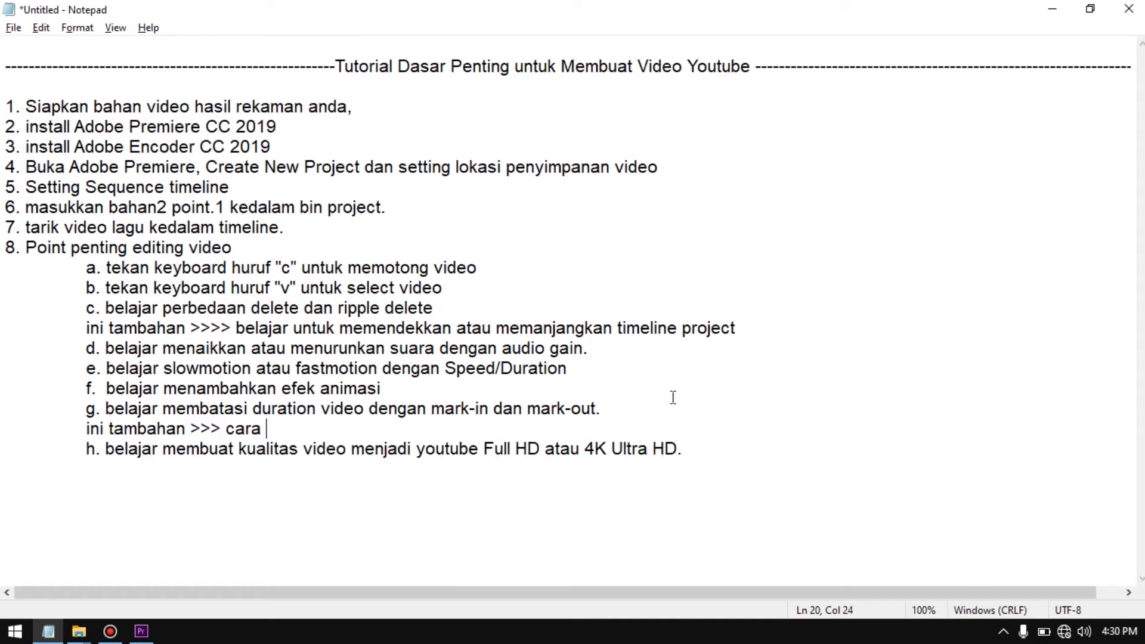
type("mengjhilangk")
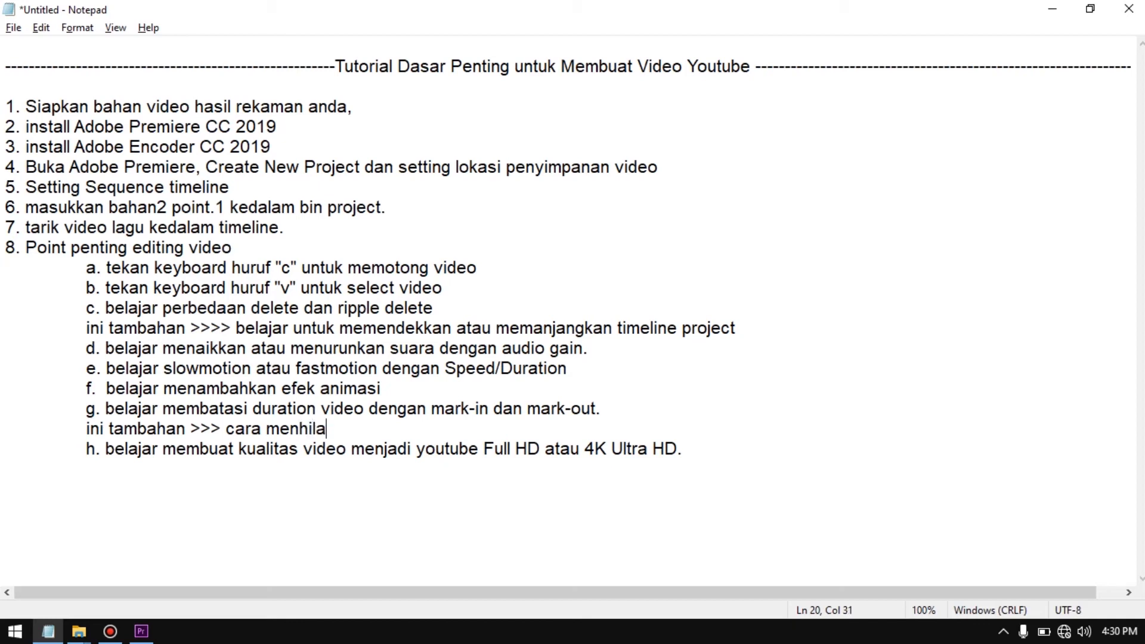
key("BackSpace")
key("BackSpace")
type("ghilangk")
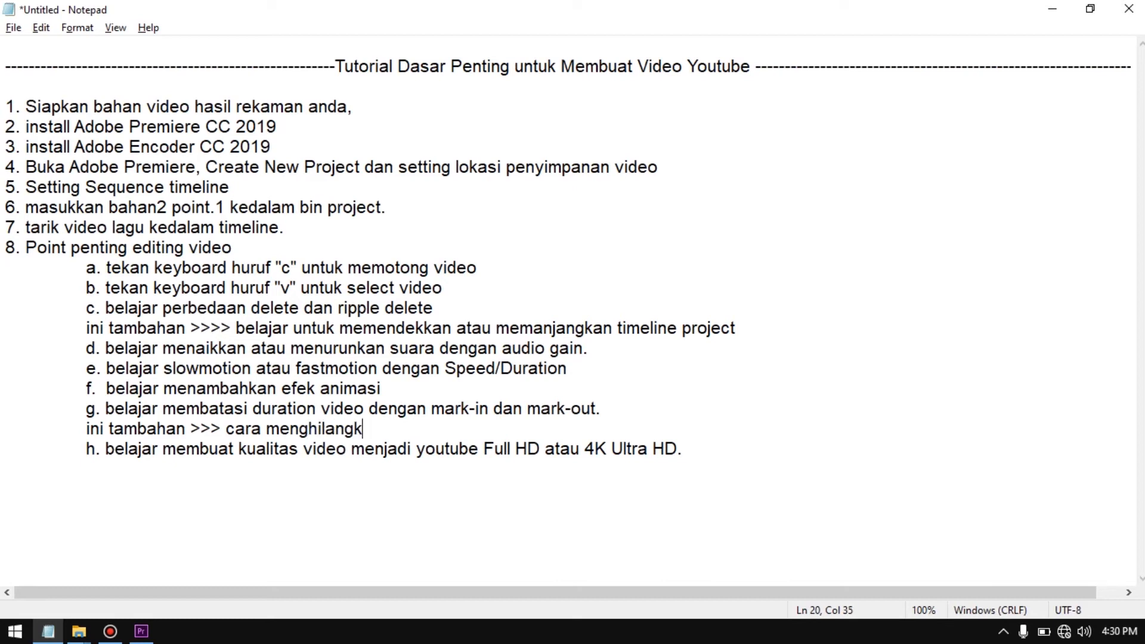
type("an suara vide")
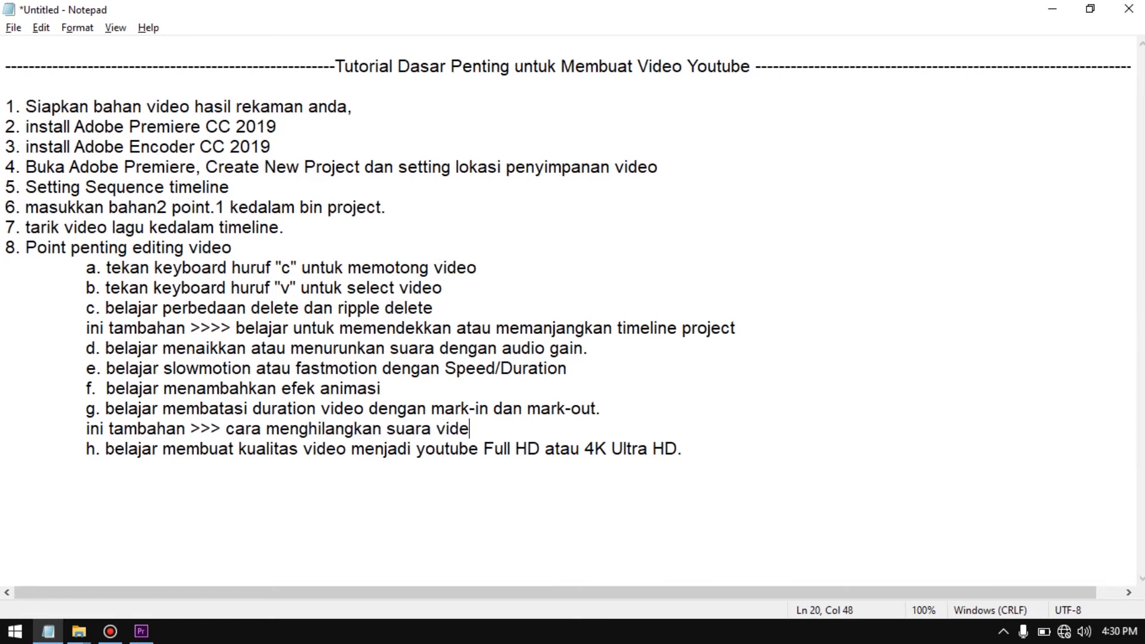
type("o aslinya")
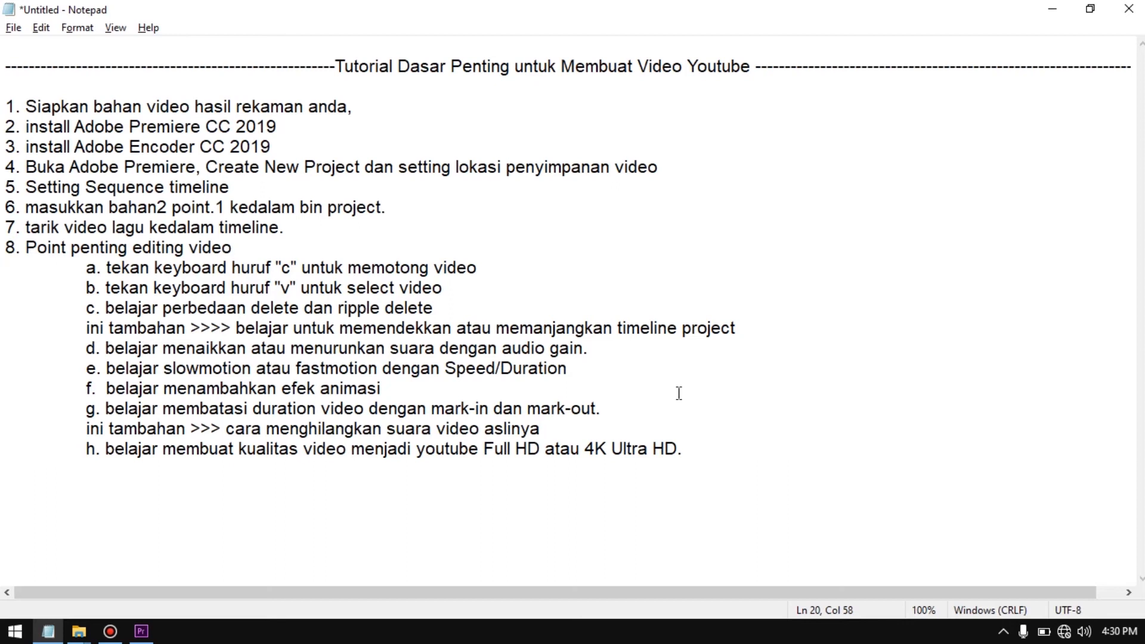
Add another indented line above item h reading "ini tambahan >>> cara menambahkan lagu backsound"
key("Return")
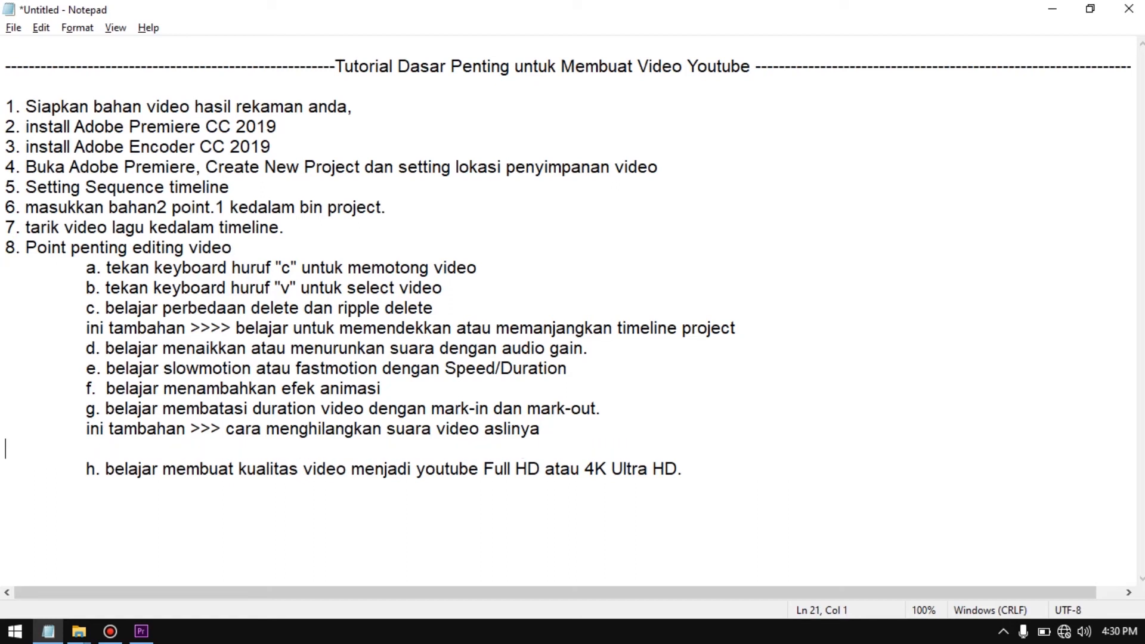
type("ini tambah")
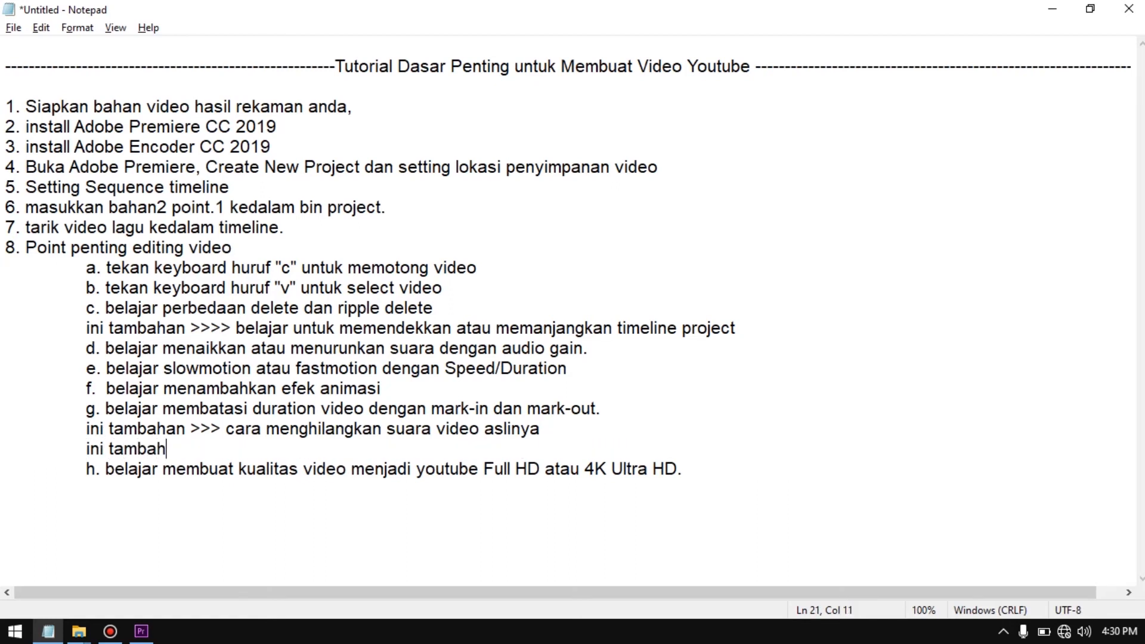
type("an >>> cata")
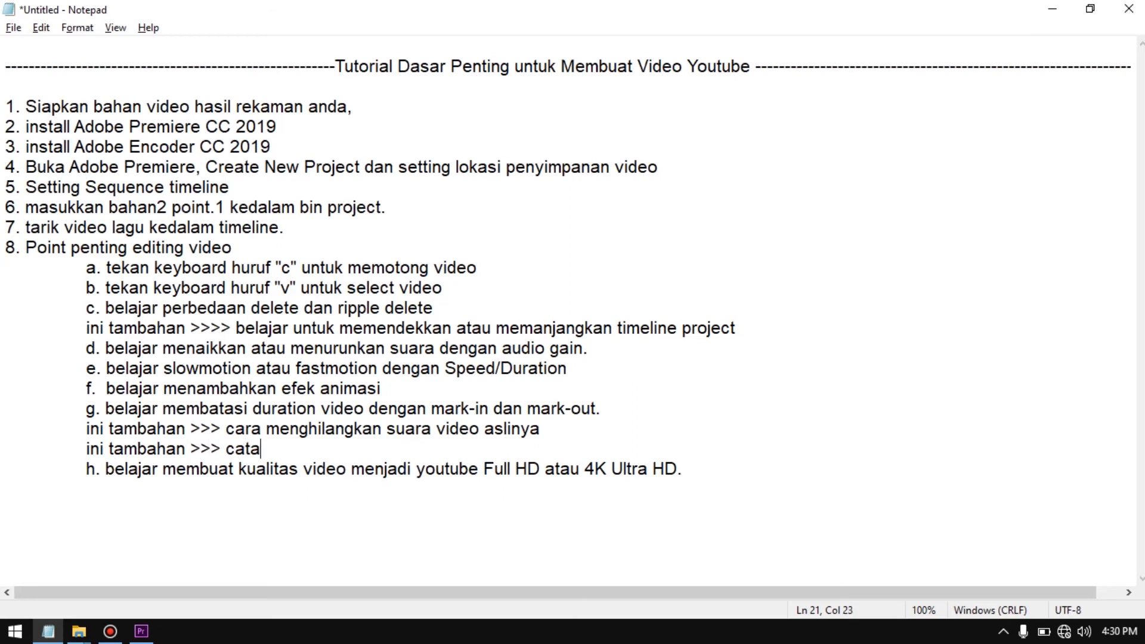
key("BackSpace")
key("BackSpace")
type("ra menamba")
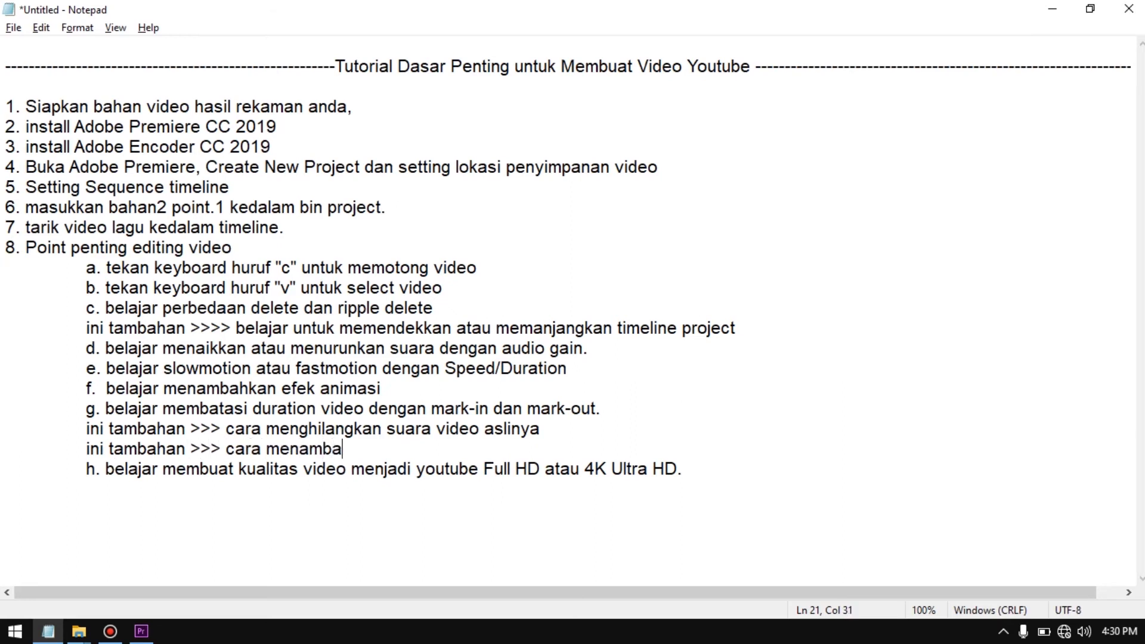
type("h kan lagu")
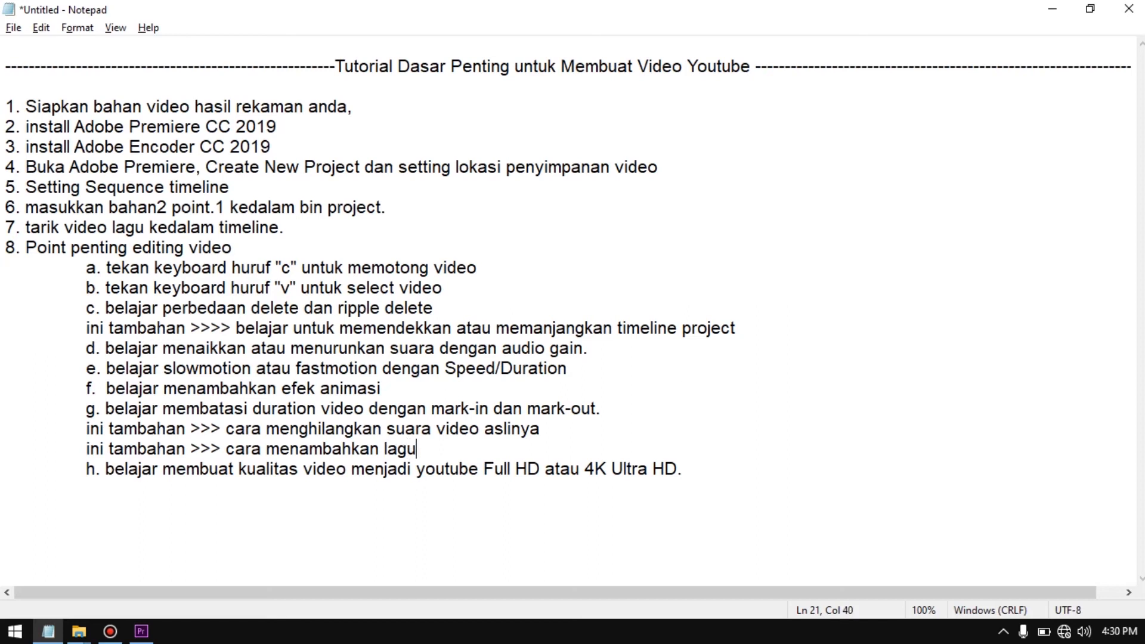
type(" backsound")
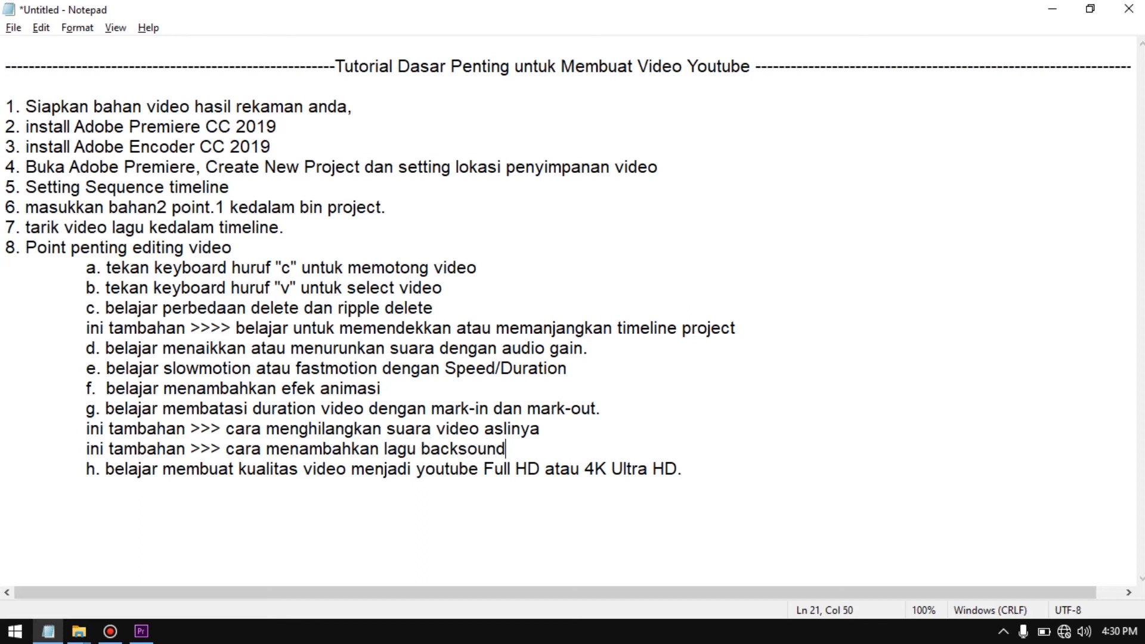
Switch to Premiere Pro and ripple delete the short first gameplay segment at the start of the sequence
key("alt+Tab")
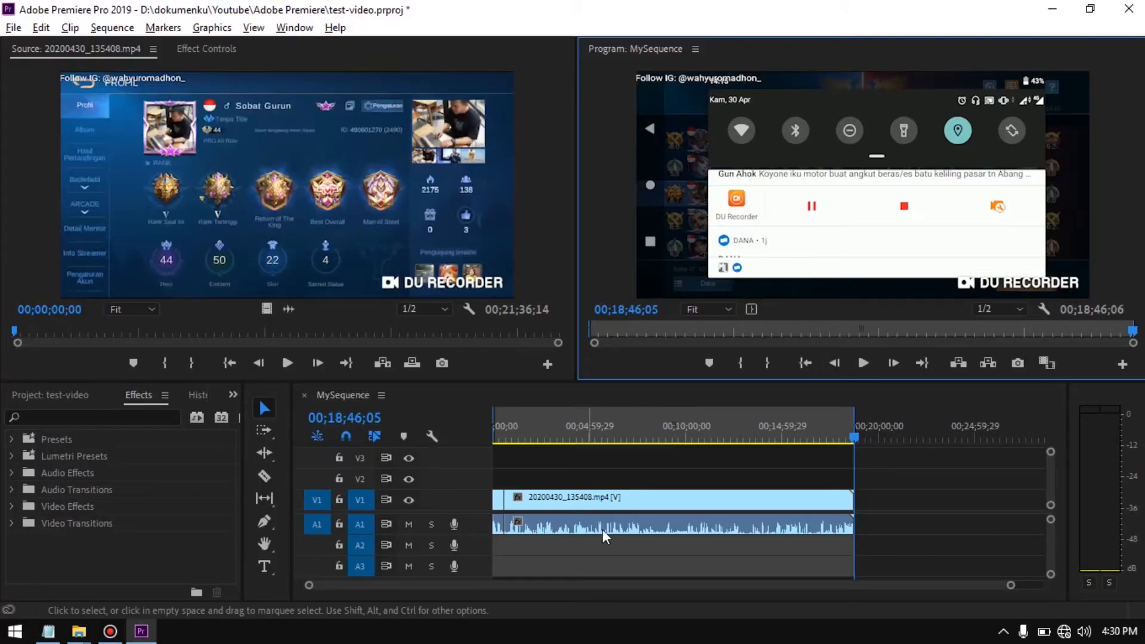
left_click(566, 518)
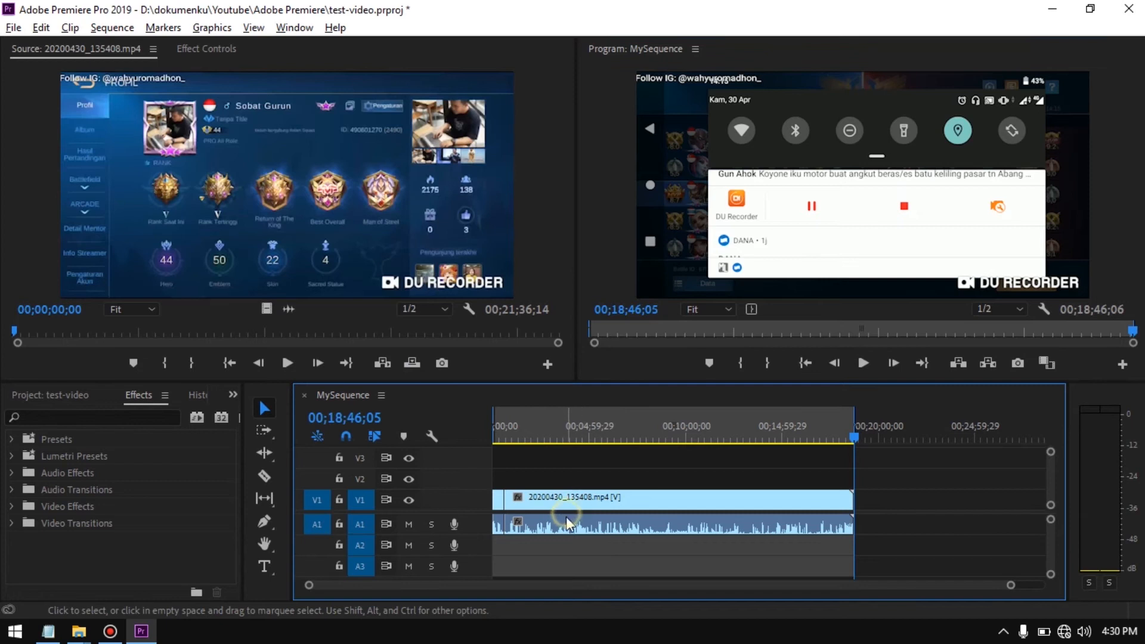
right_click(501, 499)
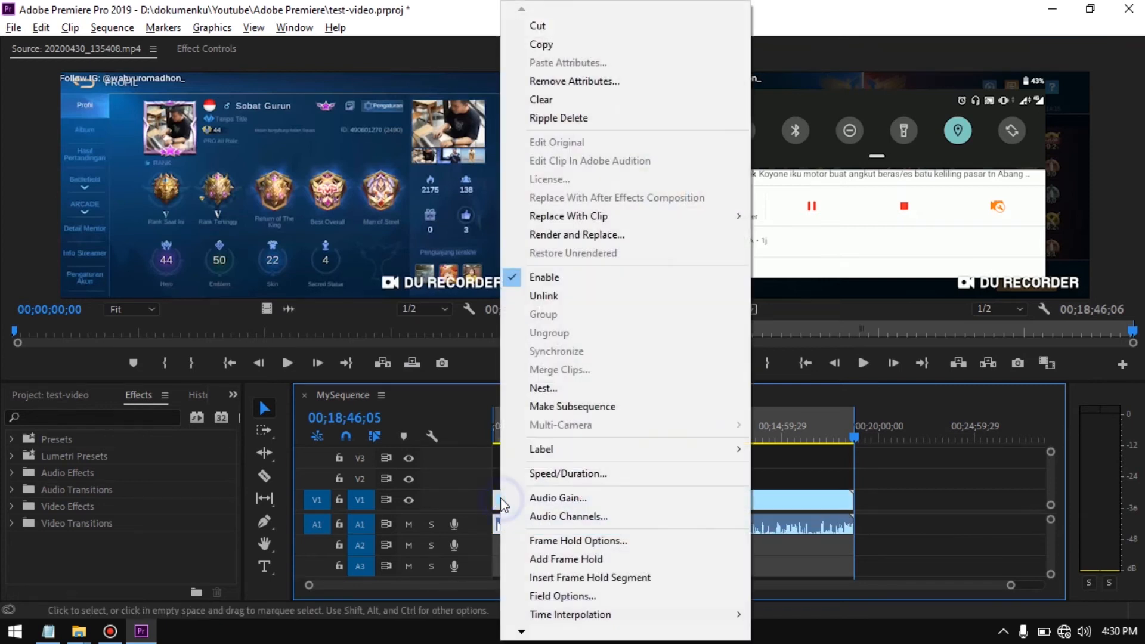
left_click(600, 119)
left_click(596, 555)
Try to delete the remaining gameplay clip's audio on track A1, and undo the deletion
left_click(572, 503)
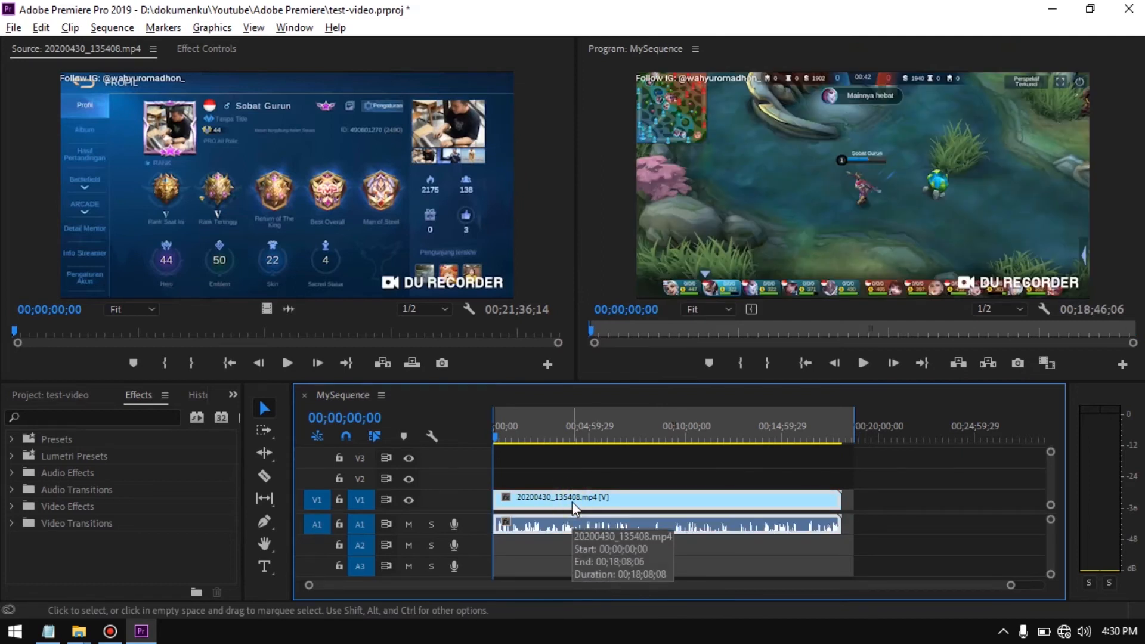
double_click(570, 494)
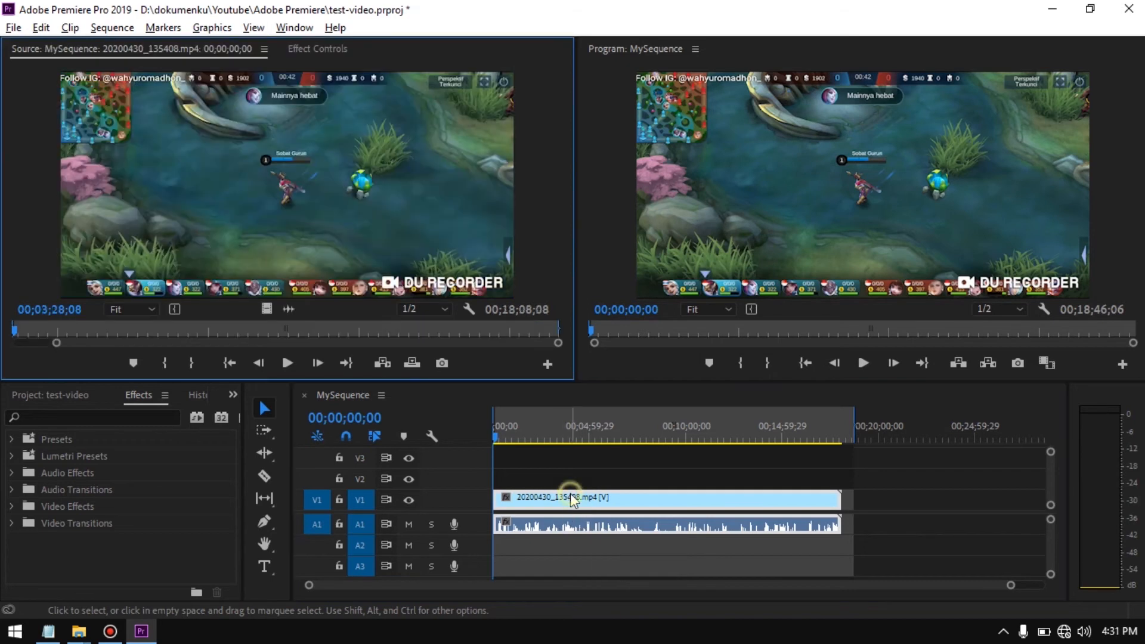
left_click(561, 528)
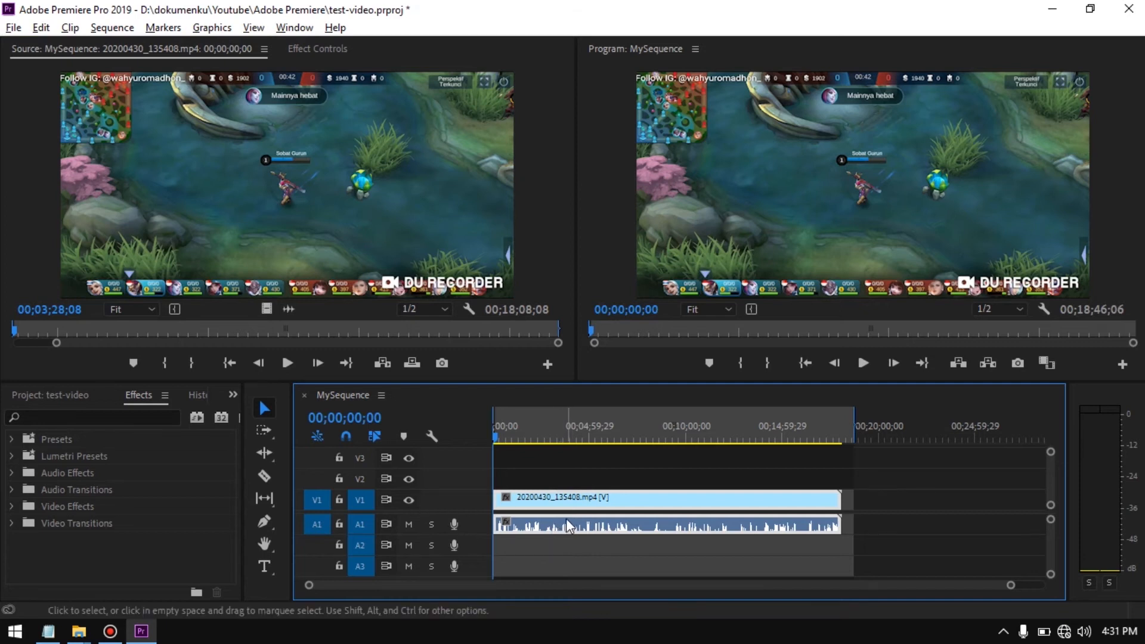
key("Delete")
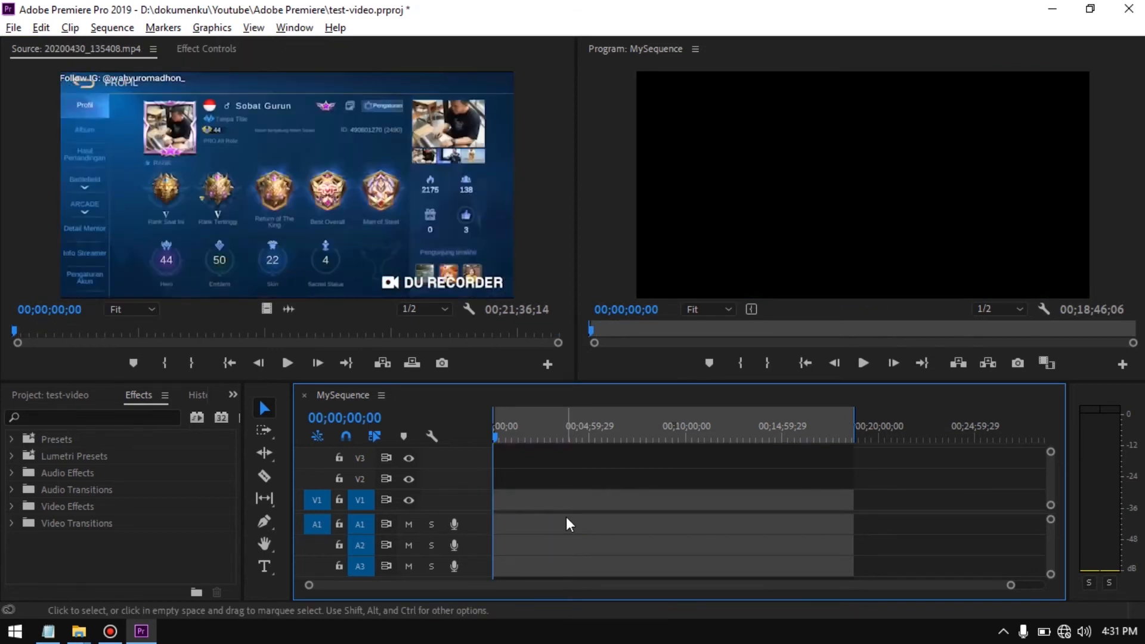
key("ctrl+z")
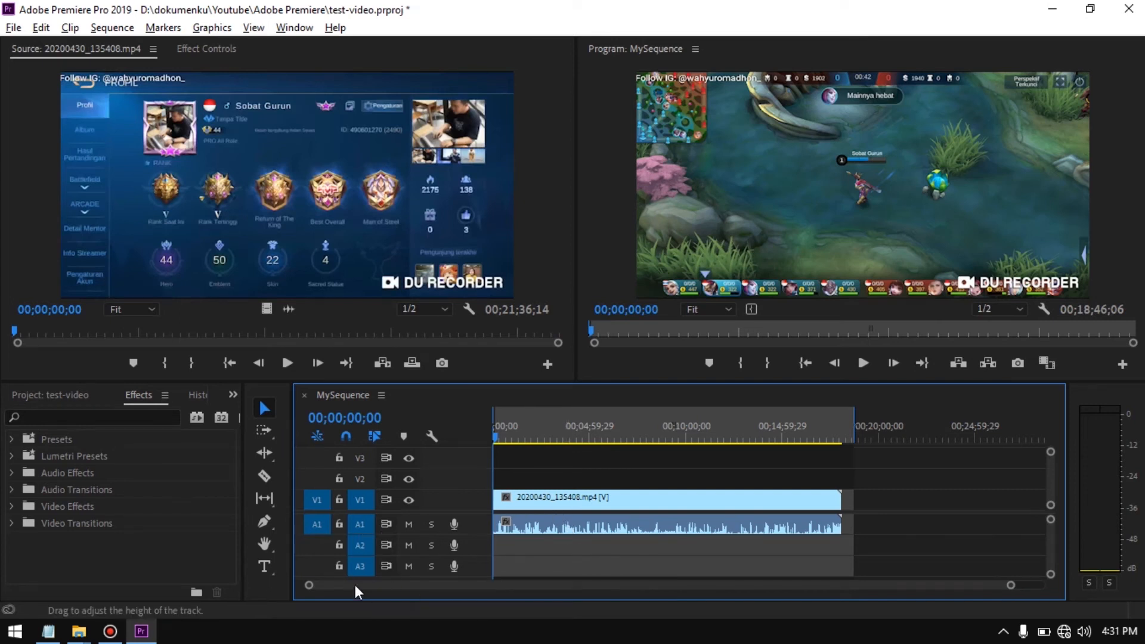
Lock video track V1, try deleting only the gameplay clip's audio on A1, and play the sequence to check it
left_click(339, 499)
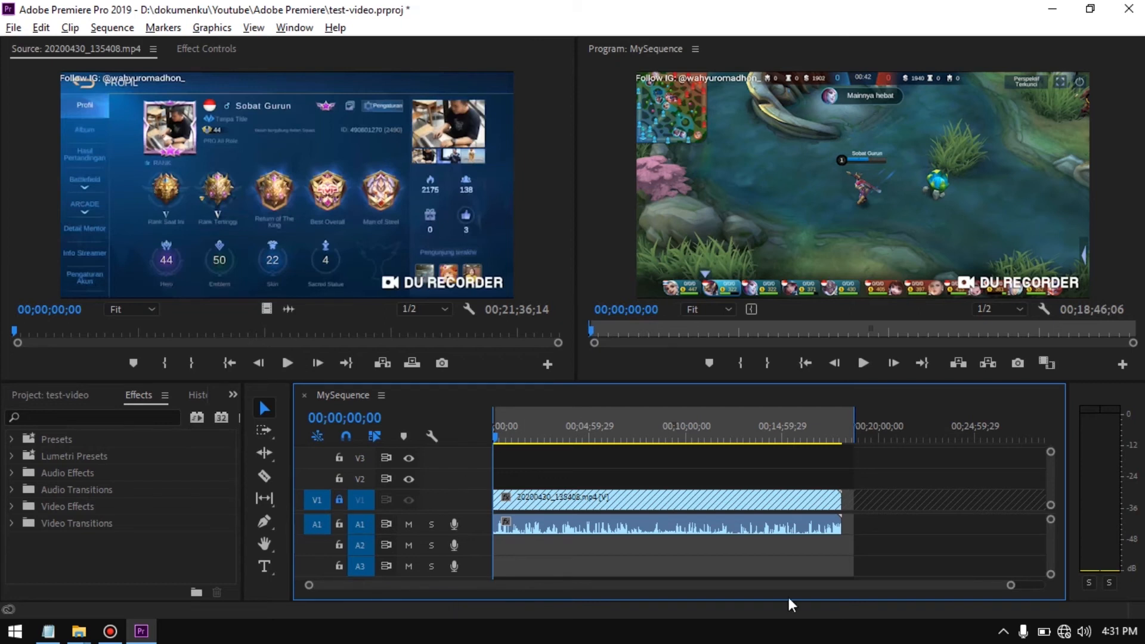
left_click(740, 529)
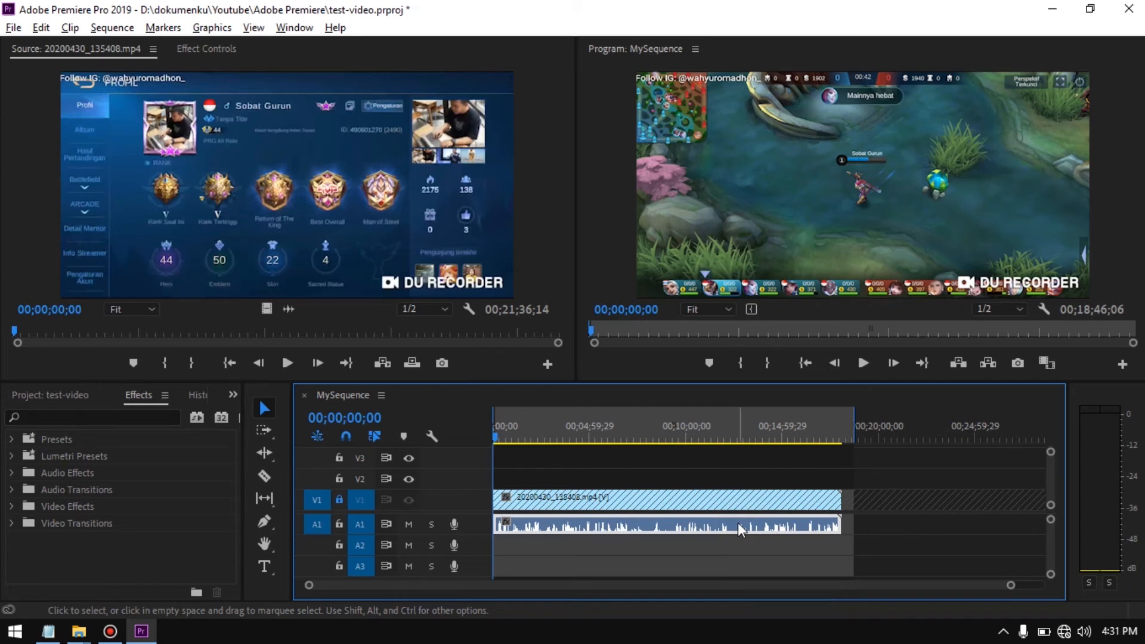
key("Delete")
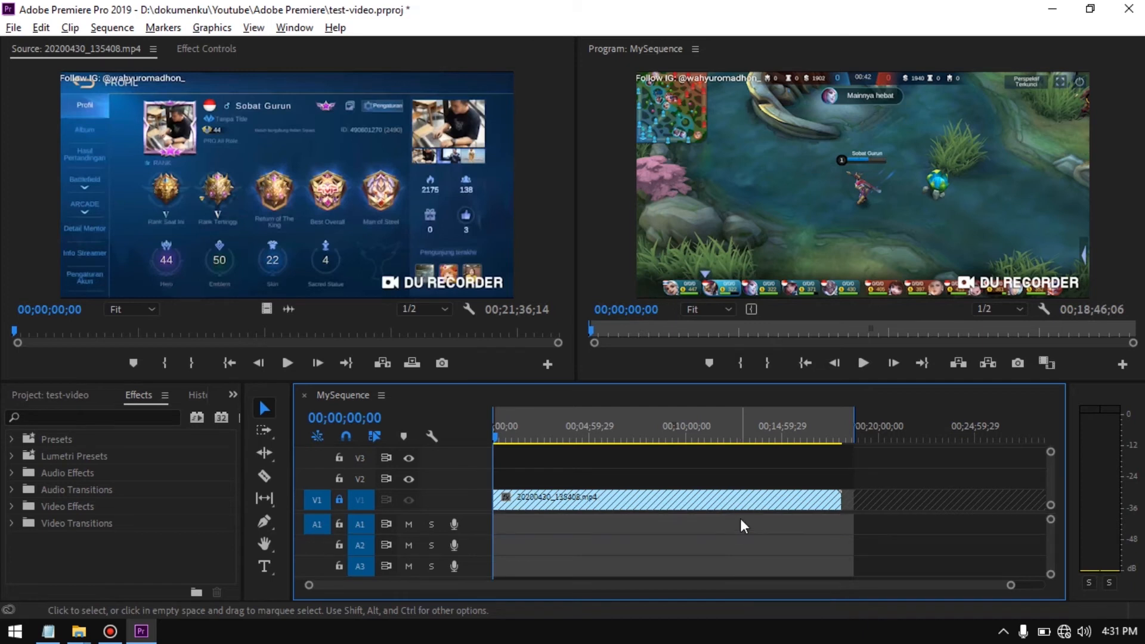
key("space")
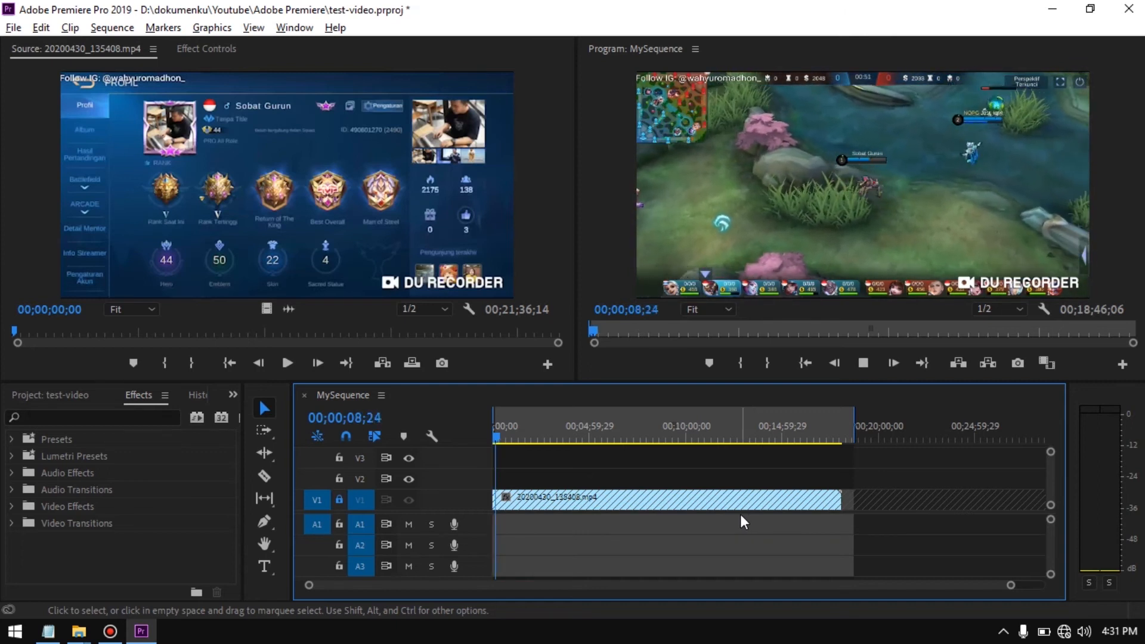
key("space")
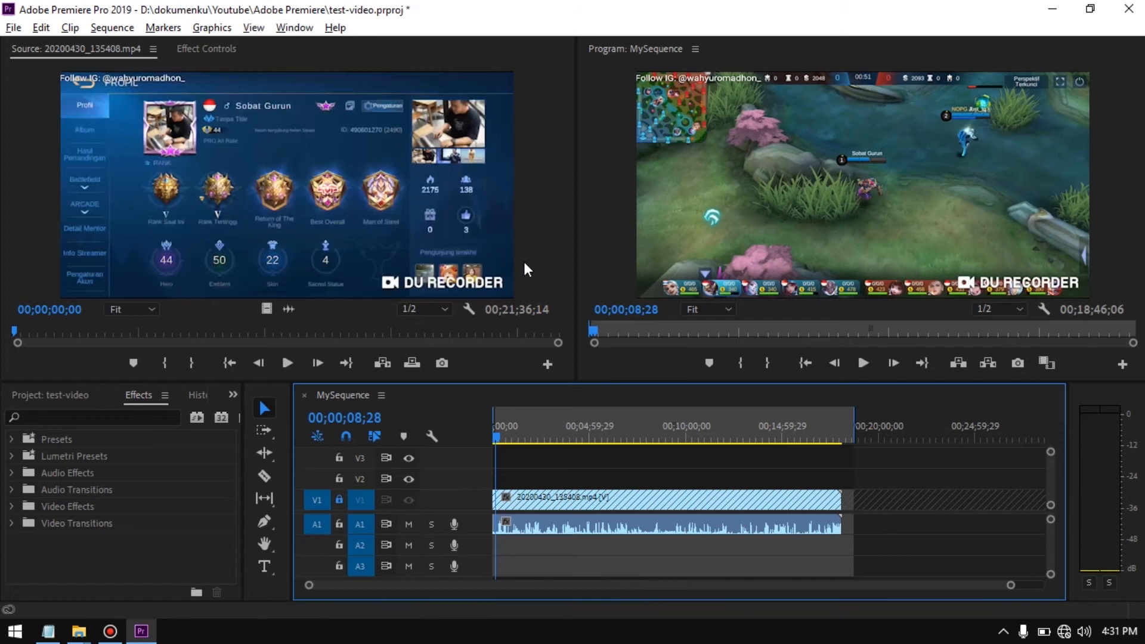
Split the gameplay audio on A1 at 00;02;34;16 and 00;07;56;21 with the Razor tool, and return to the Selection tool
left_click_drag(499, 437, 542, 447)
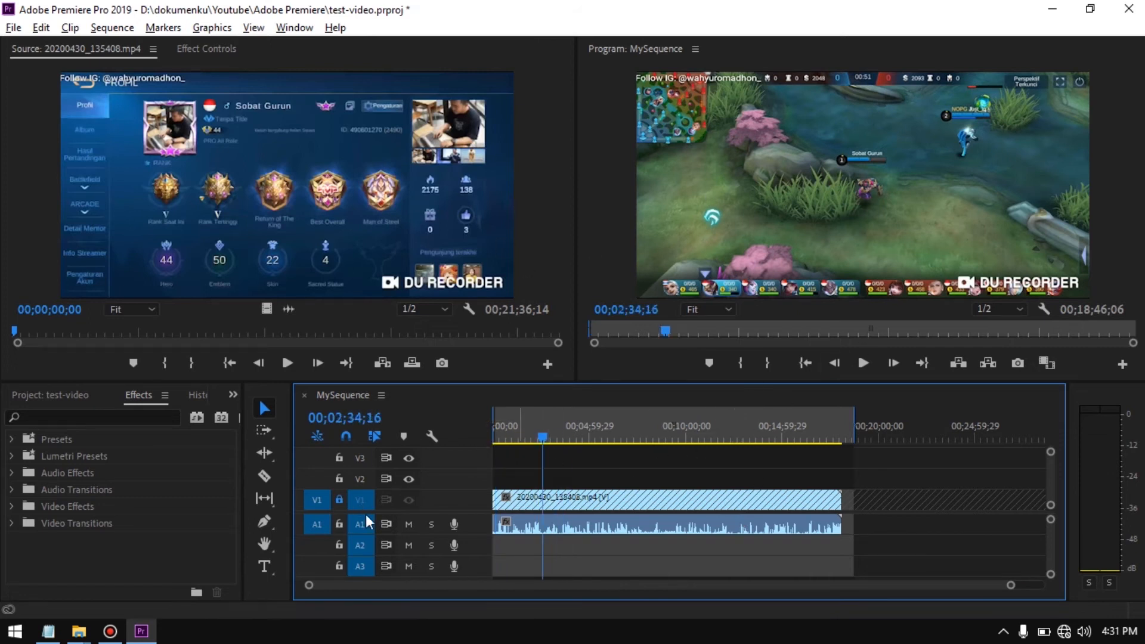
key("c")
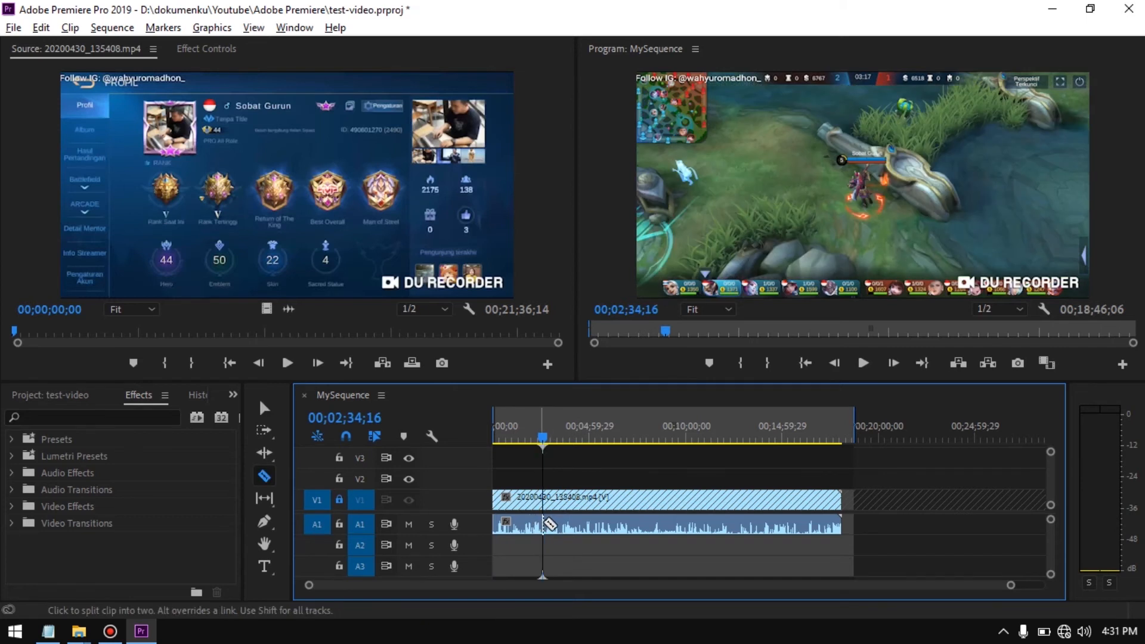
left_click(543, 524)
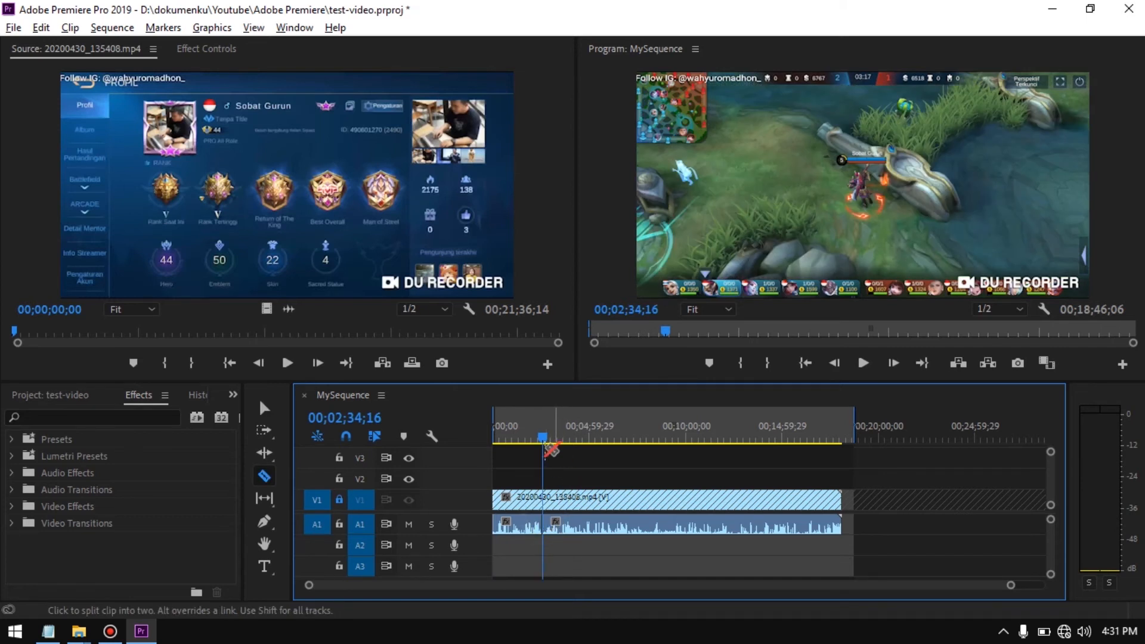
left_click_drag(542, 440, 646, 444)
left_click(652, 523)
key("v")
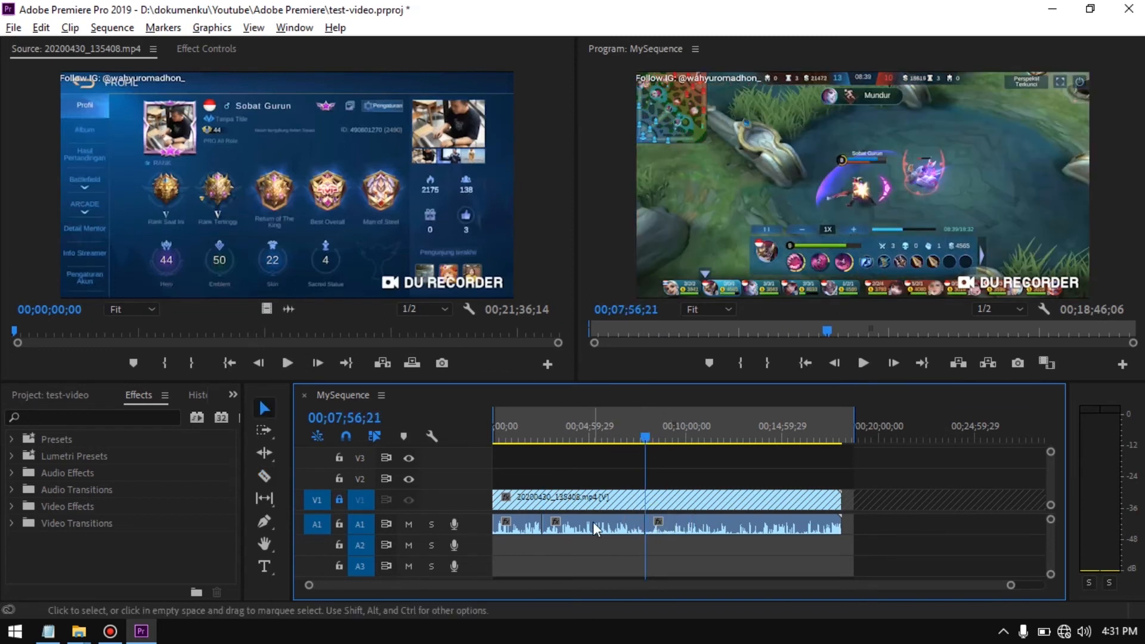
Try deleting the middle audio segment on A1 between the two cuts, and select the gap it leaves
left_click(595, 528)
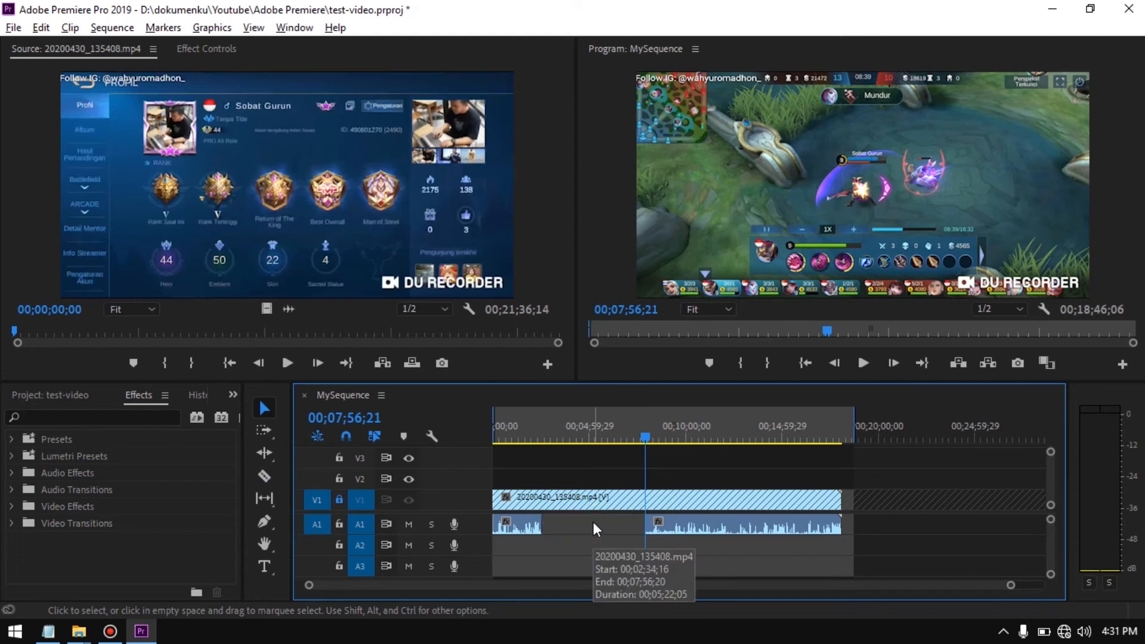
key("Delete")
left_click(596, 528)
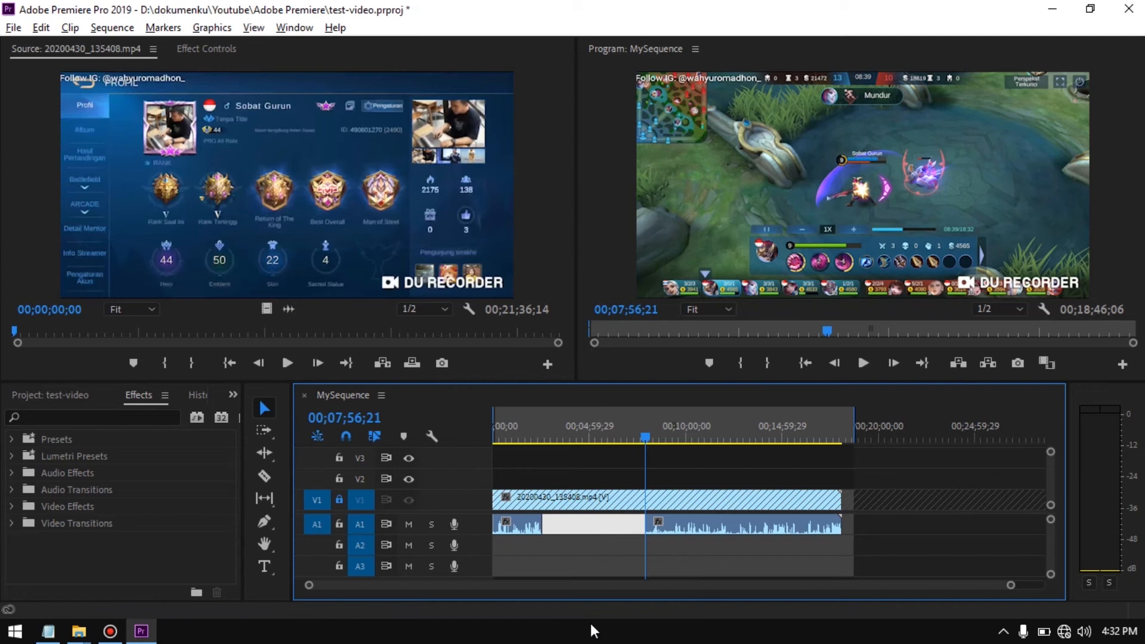
left_click(585, 545)
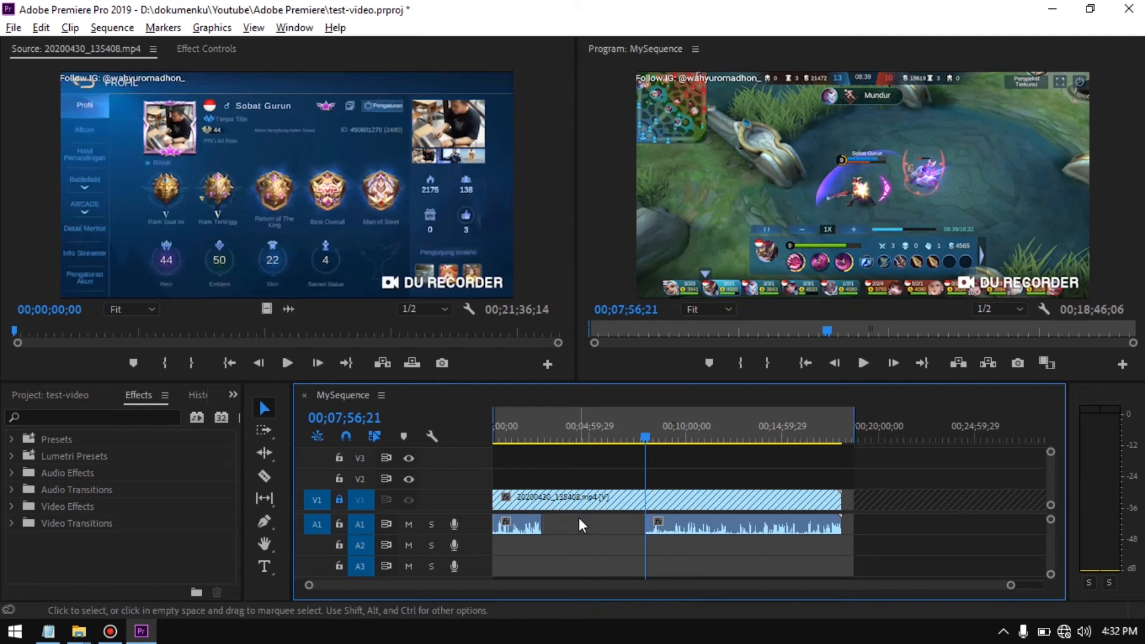
left_click(579, 525)
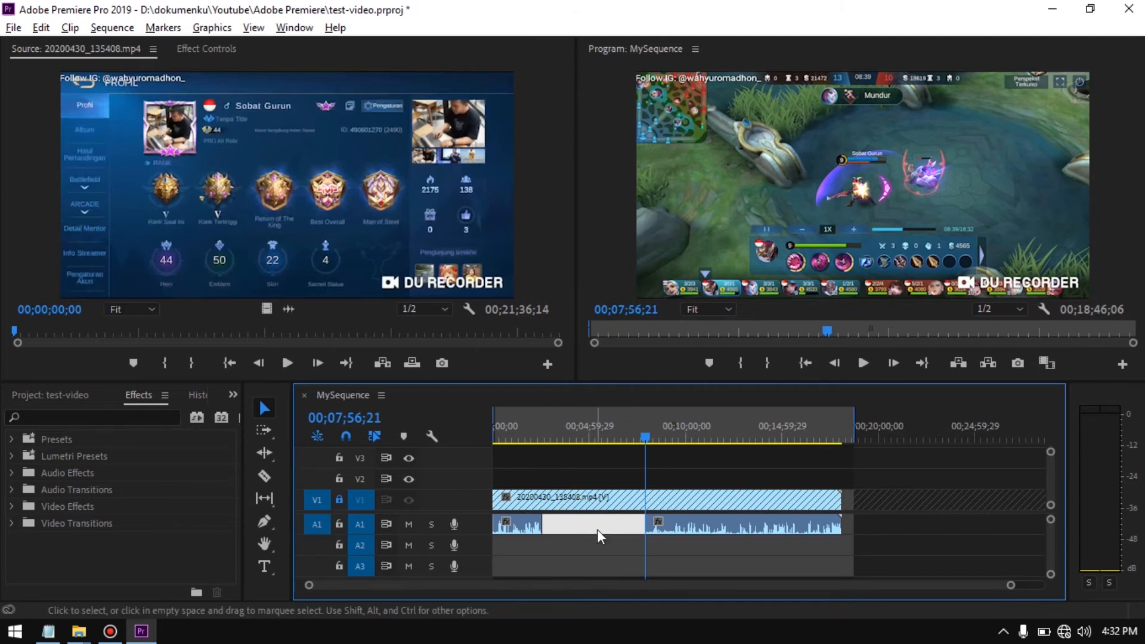
left_click(609, 541)
Lock the gameplay's audio track A1
mouse_move(644, 435)
left_mouse_down()
mouse_move(513, 452)
mouse_move(623, 476)
left_mouse_up()
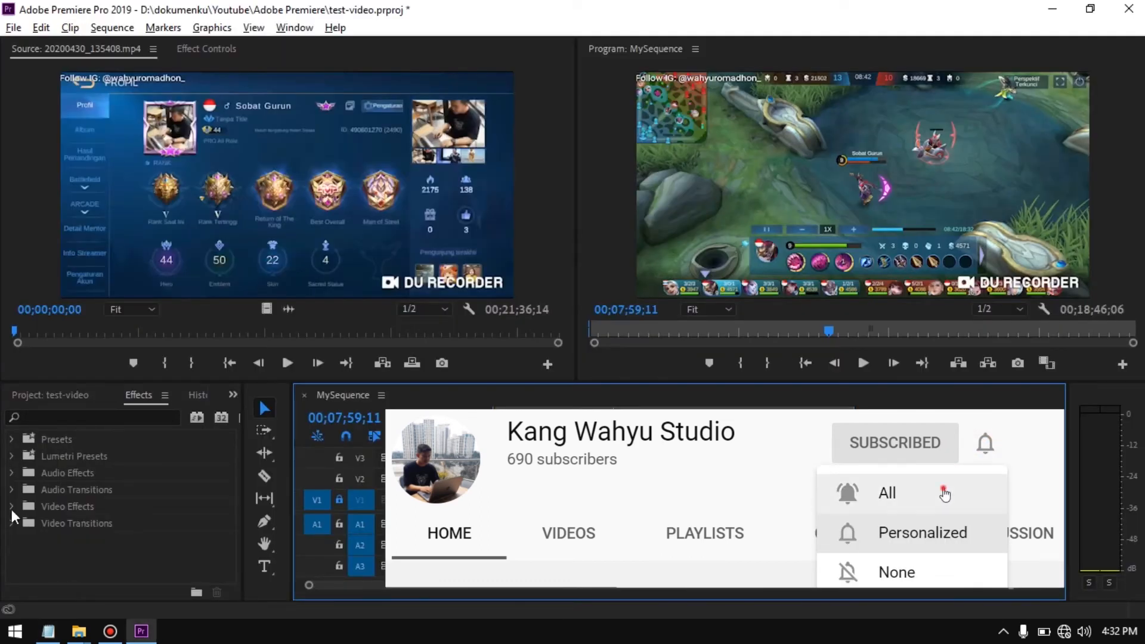
left_click(91, 582)
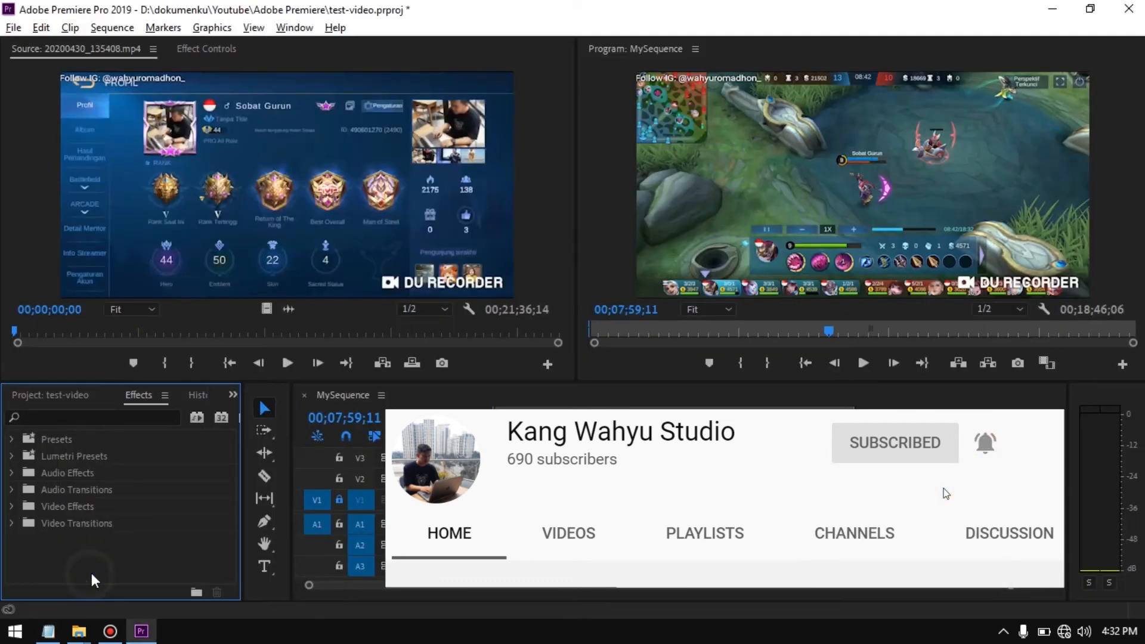
left_click(340, 524)
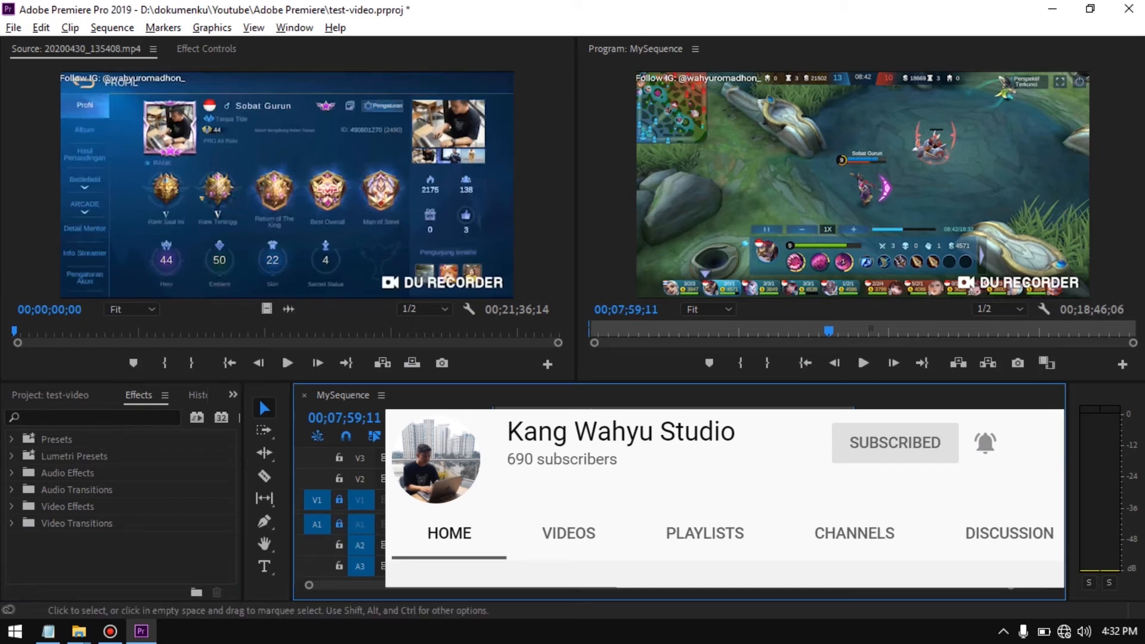
Show the project's media items, check the Backsound folder in File Explorer, and return to Premiere Pro
left_click(74, 396)
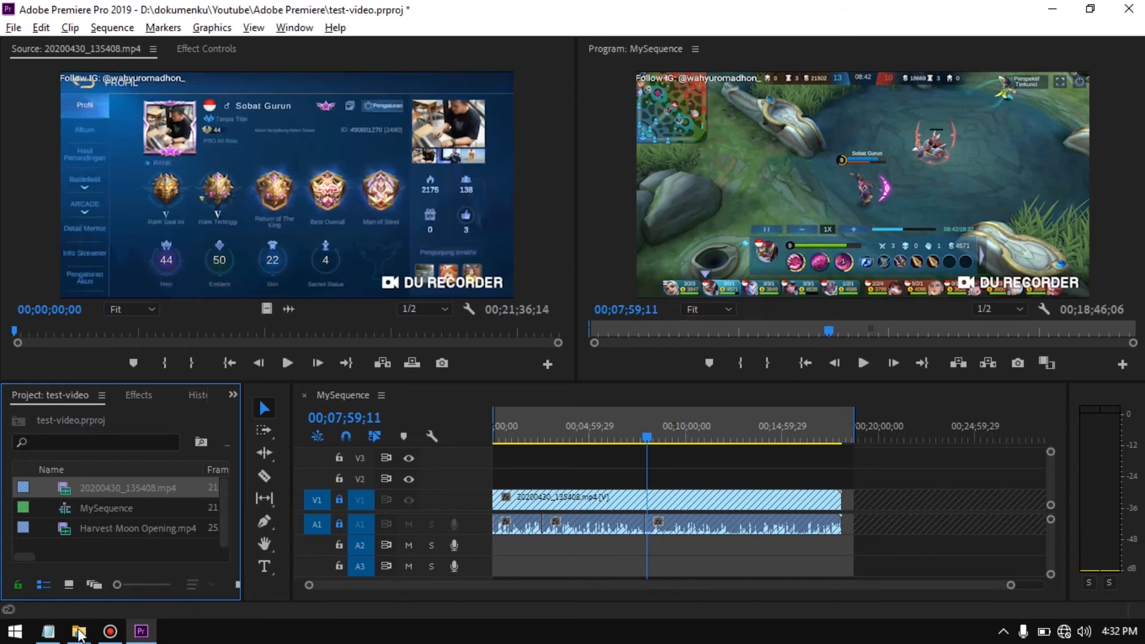
left_click(79, 631)
left_click(123, 562)
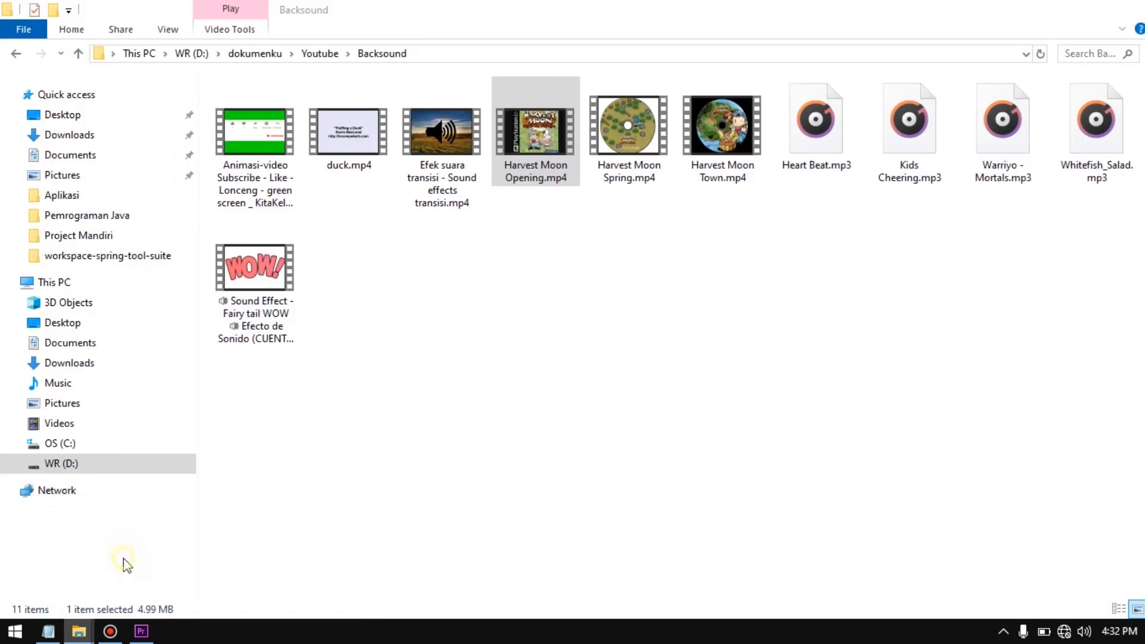
left_click(142, 631)
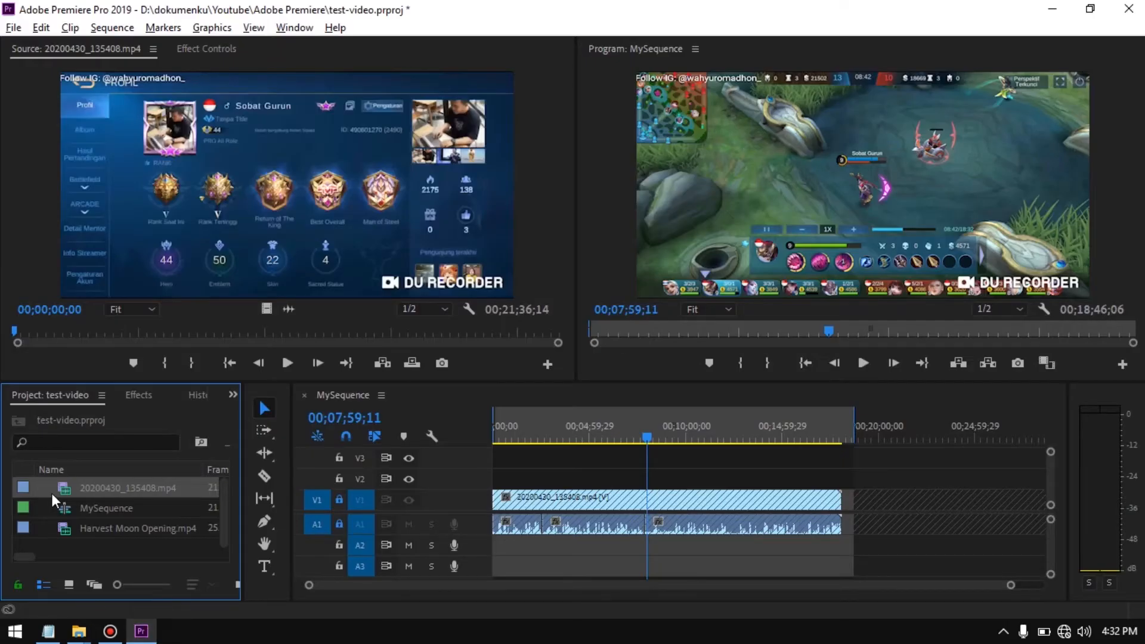
Place Harvest Moon Opening.mp4 at the start of the sequence on V2 and A2, and play it from the beginning
left_click(123, 551)
left_click(117, 529)
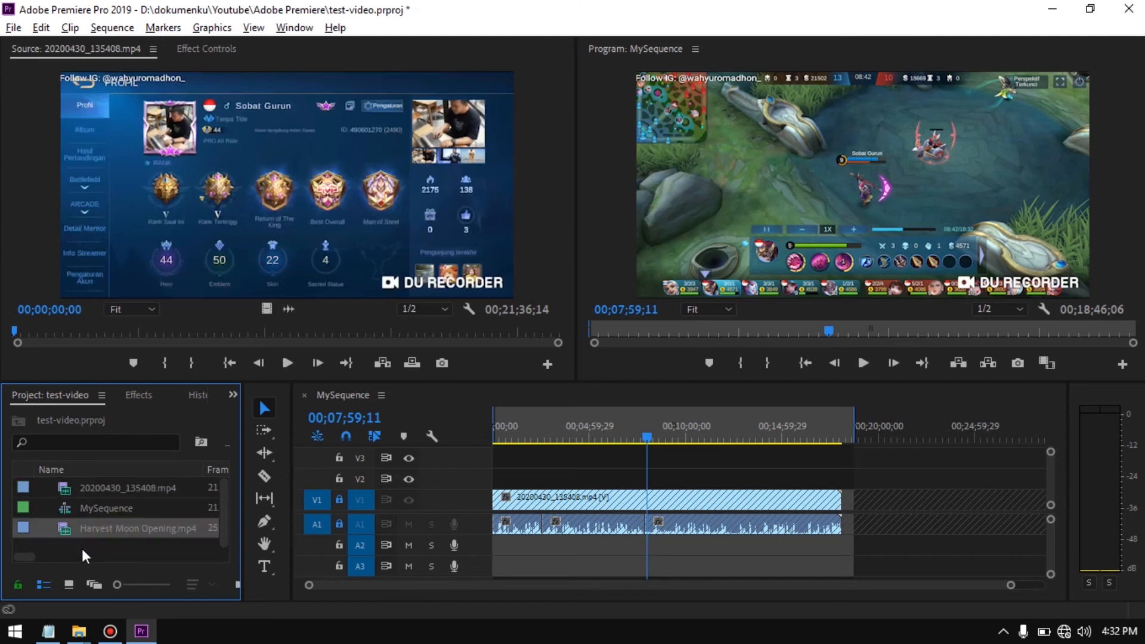
left_click_drag(91, 531, 495, 528)
left_click_drag(645, 435, 482, 459)
key("space")
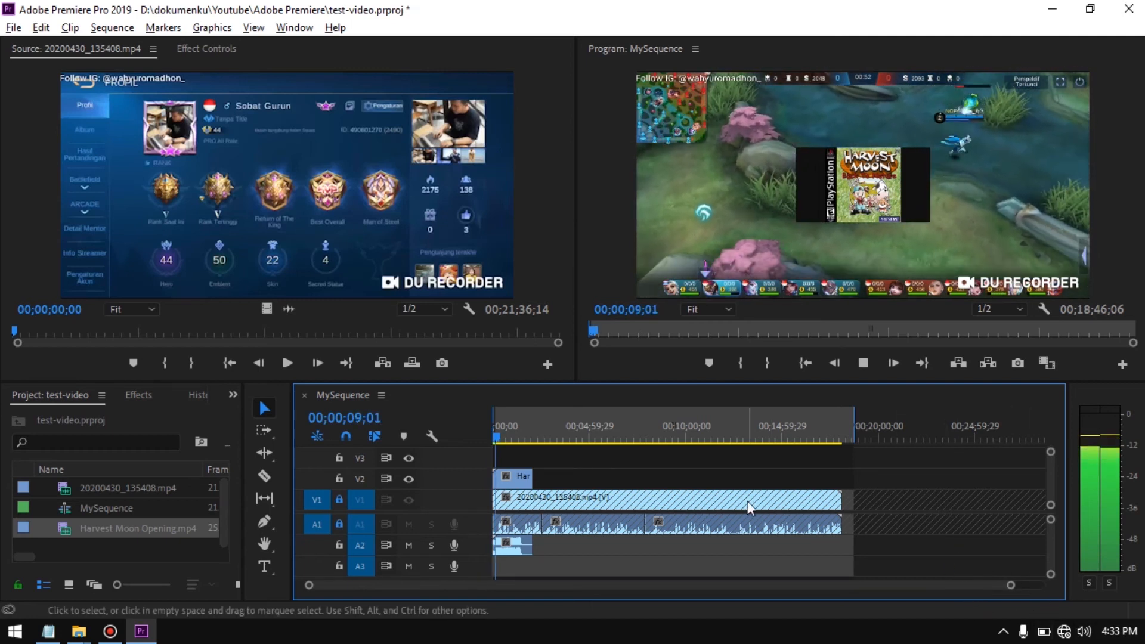
key("space")
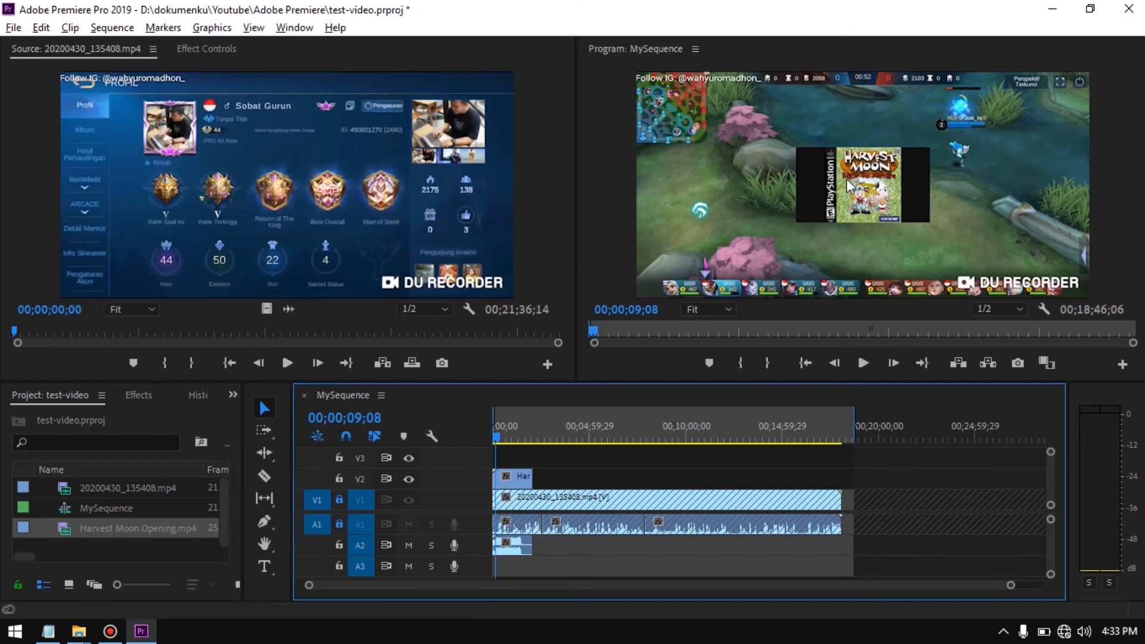
Lock audio track A2, delete the Harvest Moon clip's video from V2, and play the result
left_click(524, 548)
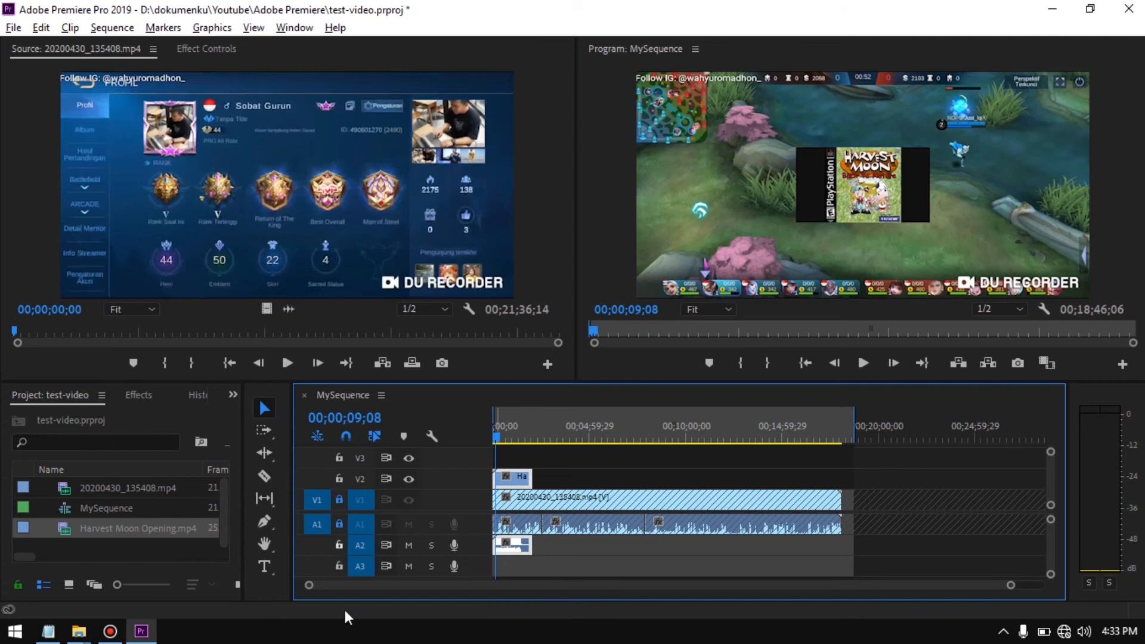
left_click_drag(537, 545, 546, 546)
left_click(339, 545)
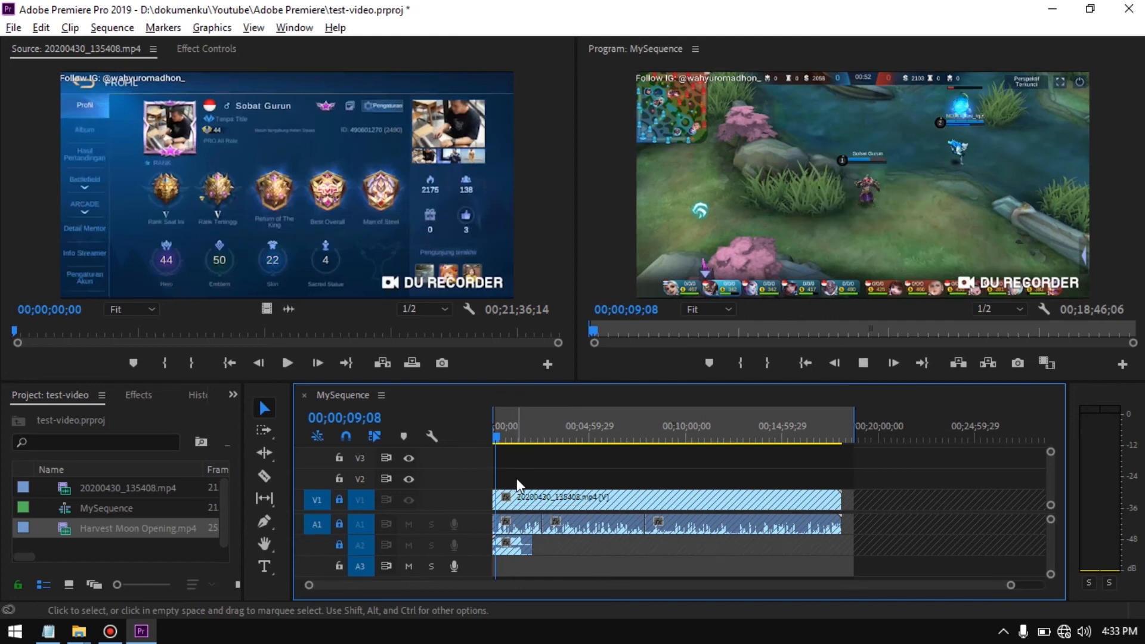
key("space")
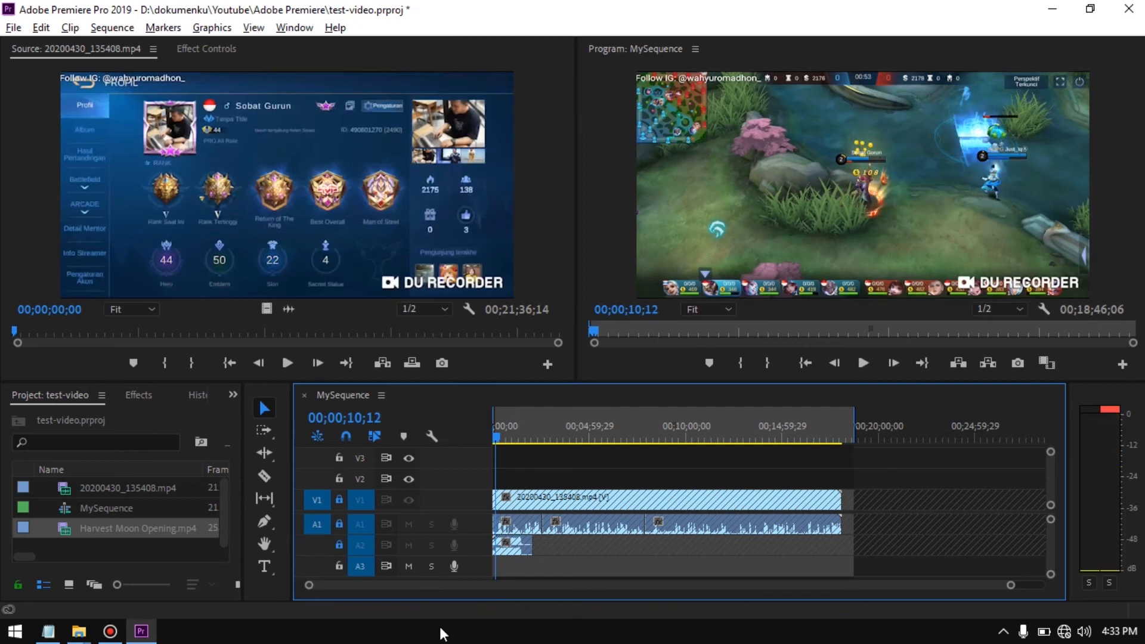
Unlock track A2, set the Harvest Moon audio clip's gain to -50 dB, and play it back
left_click(338, 544)
left_click(524, 547)
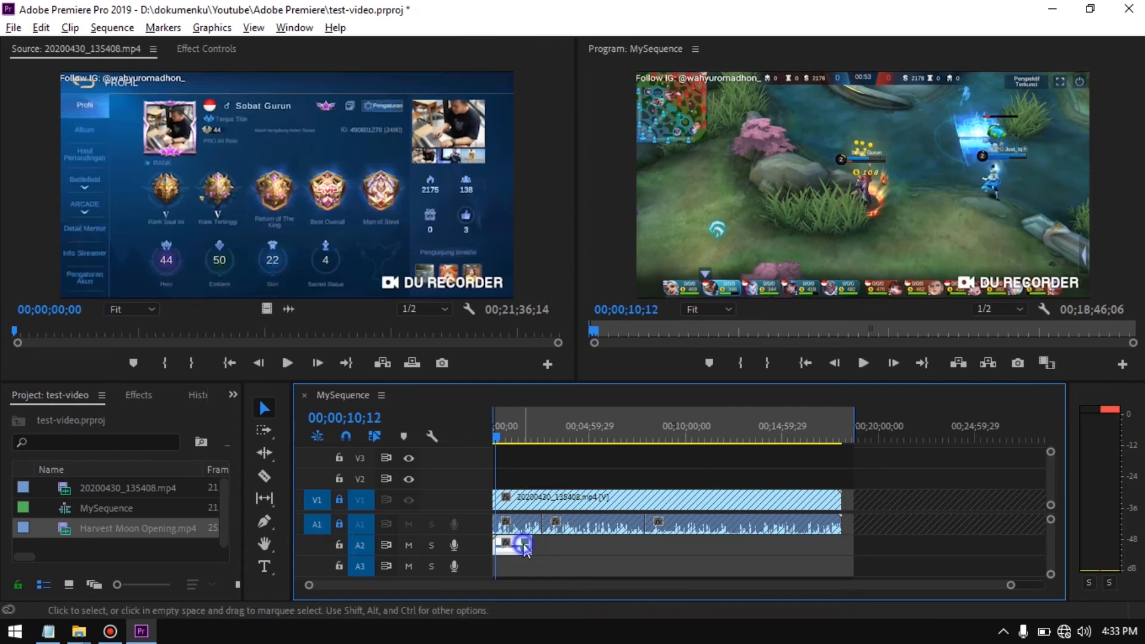
right_click(524, 547)
left_click(589, 503)
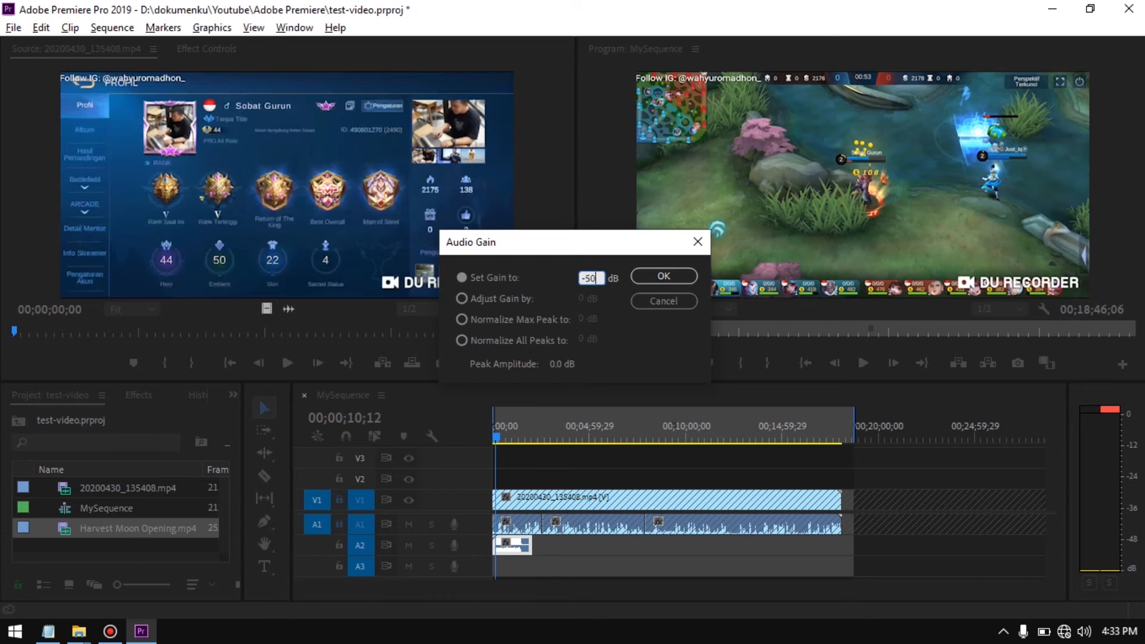
left_click(652, 276)
key("space")
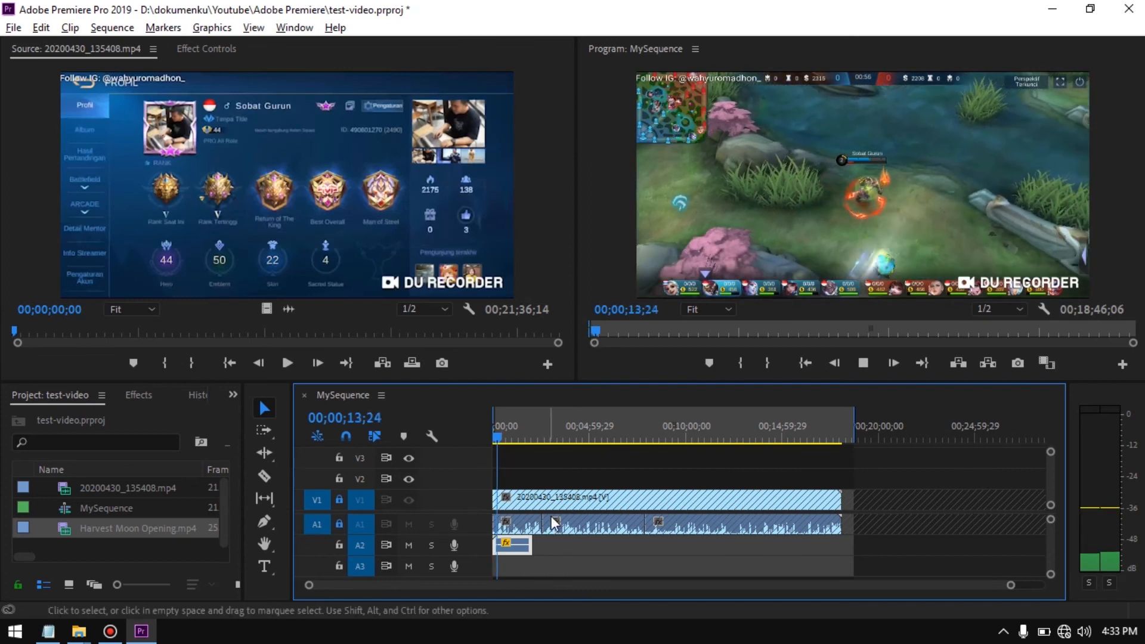
key("space")
Set the gain of the Harvest Moon audio clip on A2 to -10 dB and listen to the result
left_click(508, 544)
left_click(566, 570)
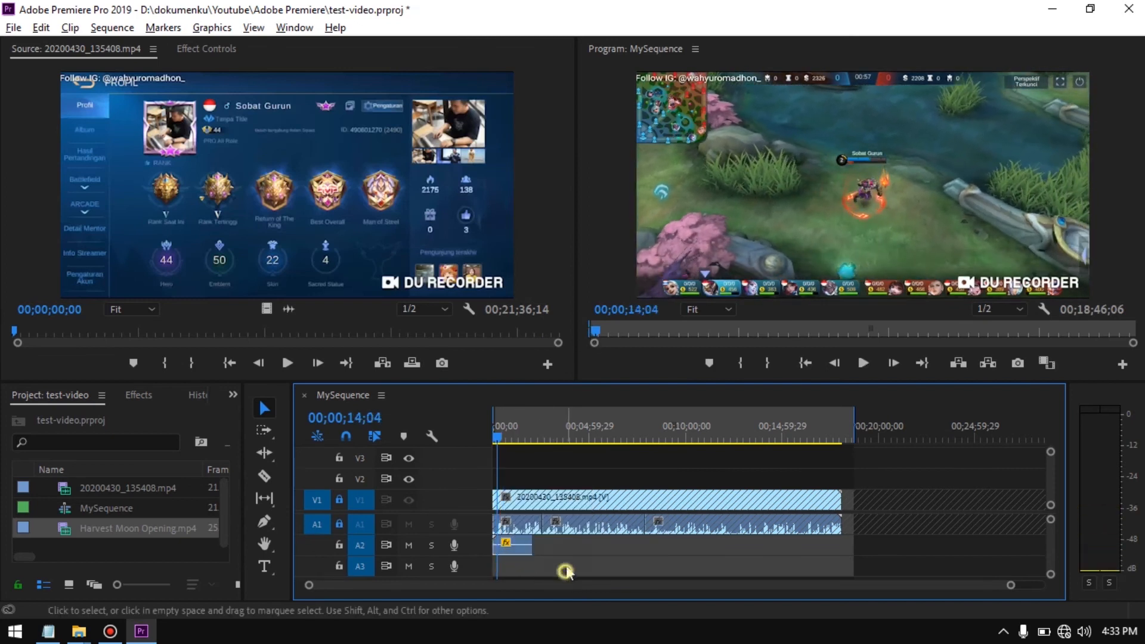
right_click(513, 549)
left_click(518, 562)
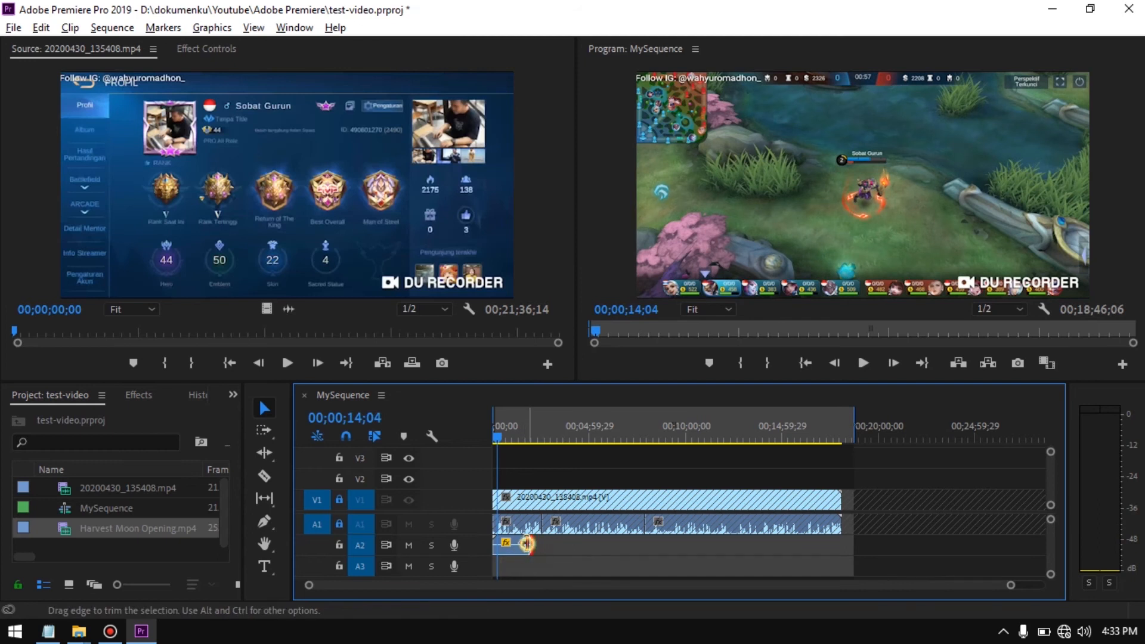
right_click(524, 548)
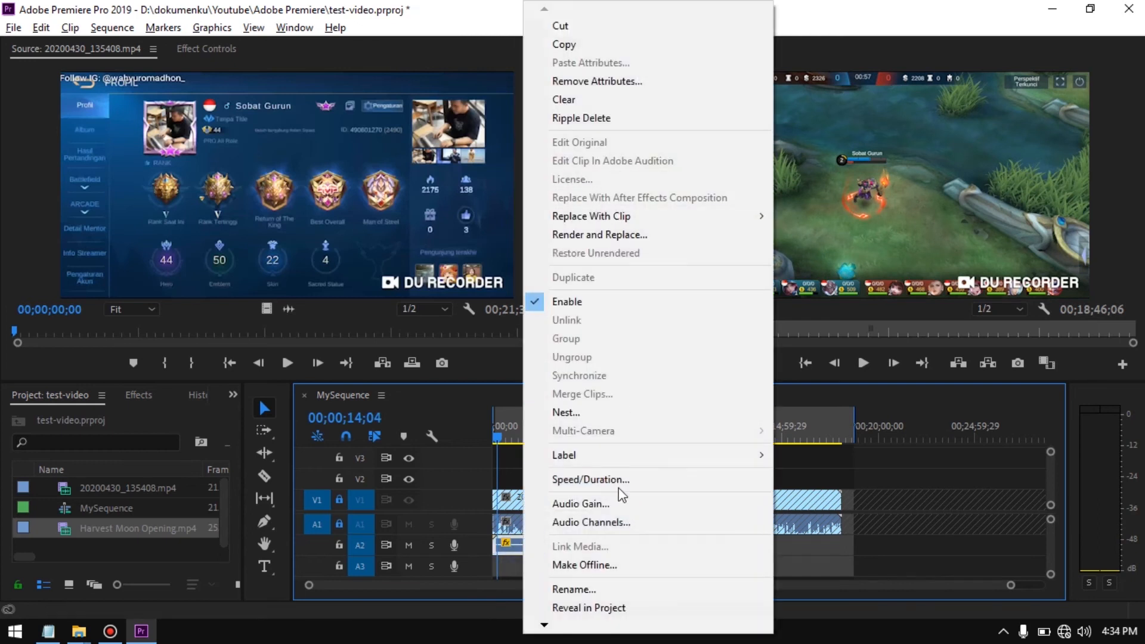
left_click(615, 505)
type("-10")
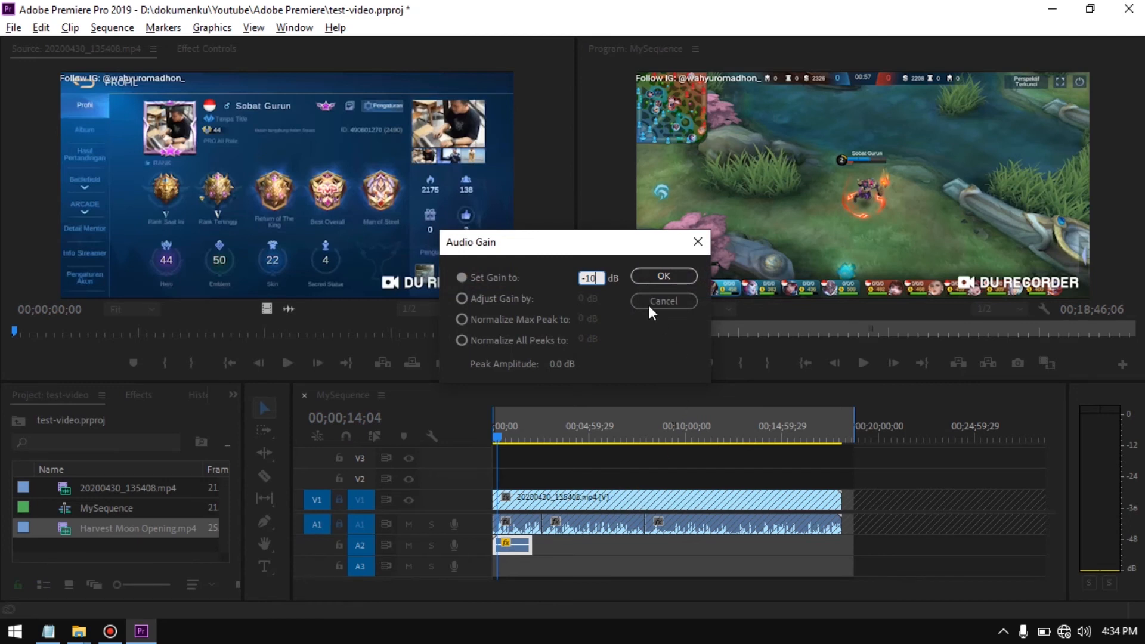
left_click(656, 277)
key("space")
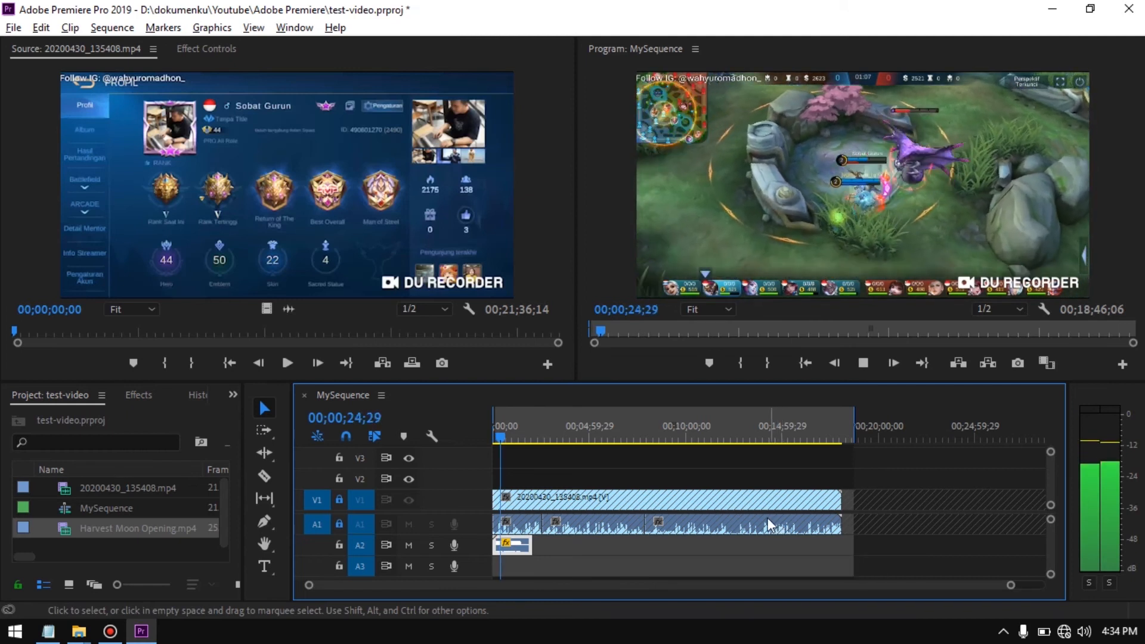
key("space")
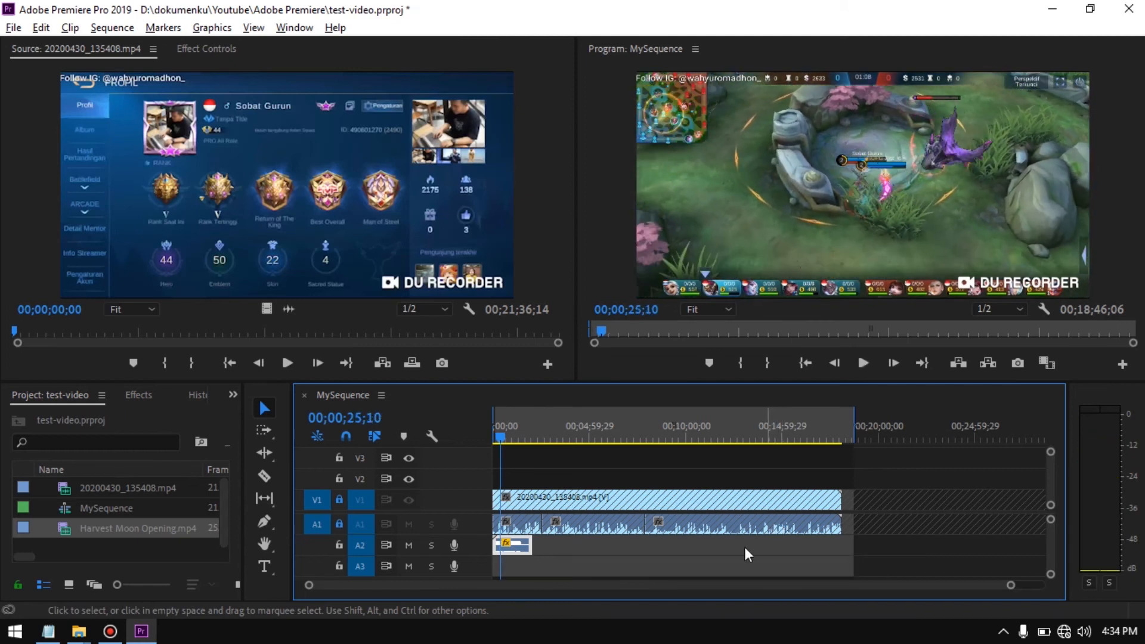
right_click(523, 552)
left_click(610, 483)
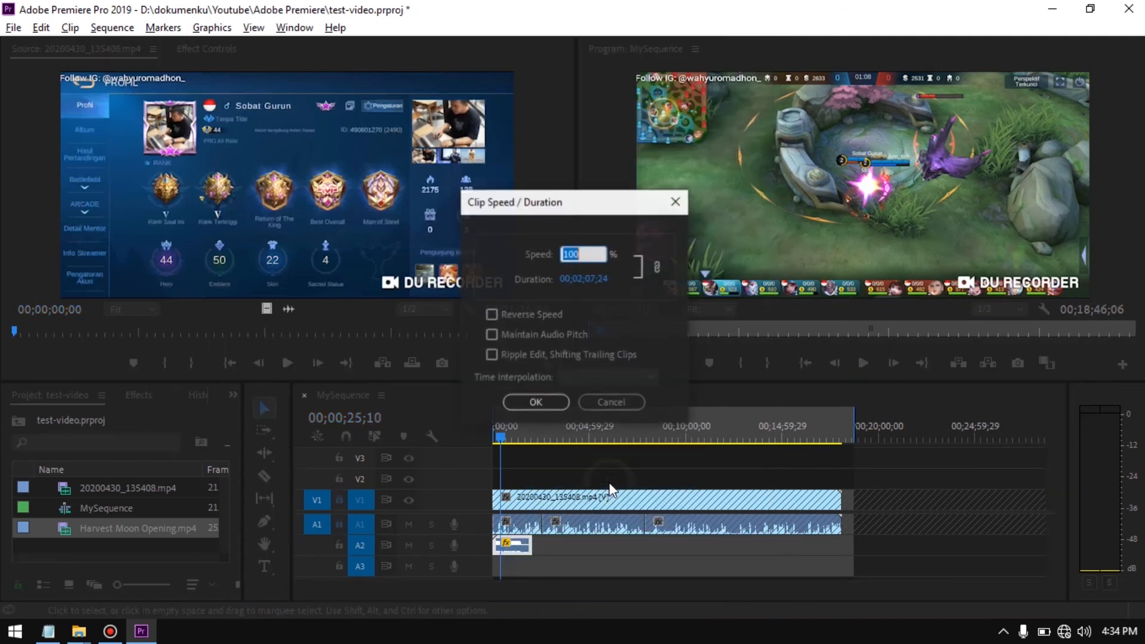
type("-2")
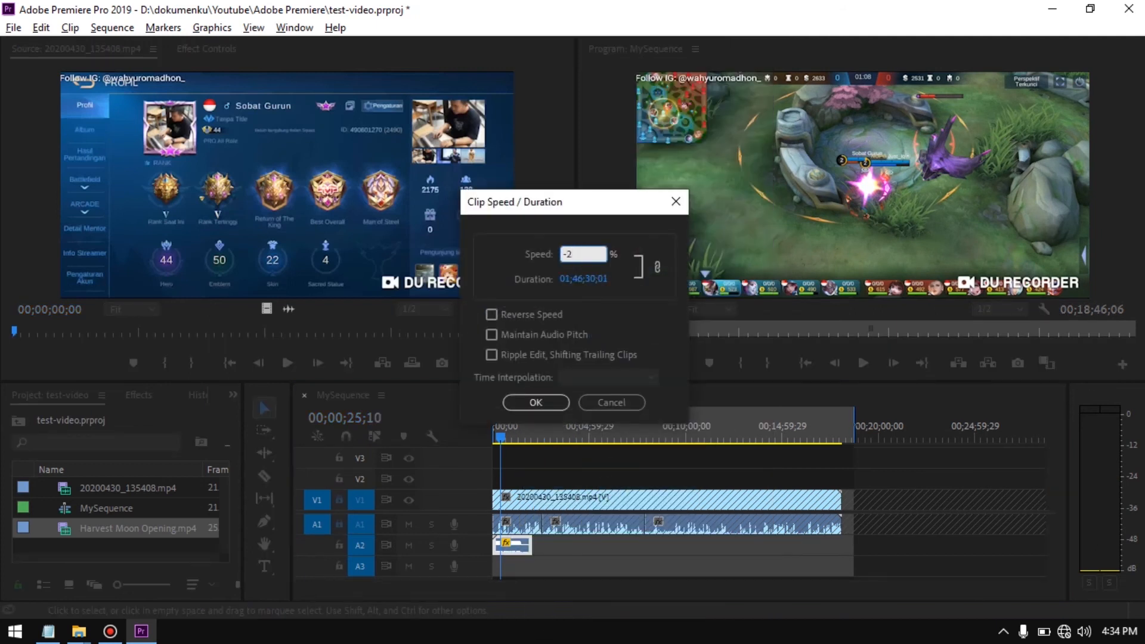
key("Escape")
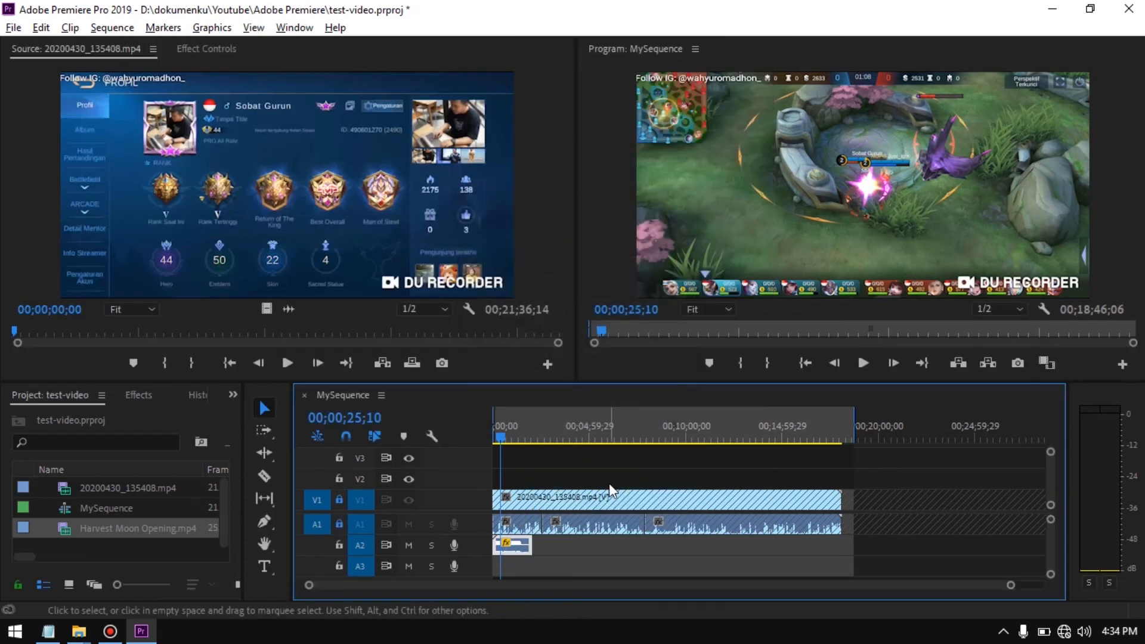
Set the gain of the Harvest Moon audio clip on A2 to -25 dB and play the sequence to hear it
right_click(522, 546)
left_click(602, 501)
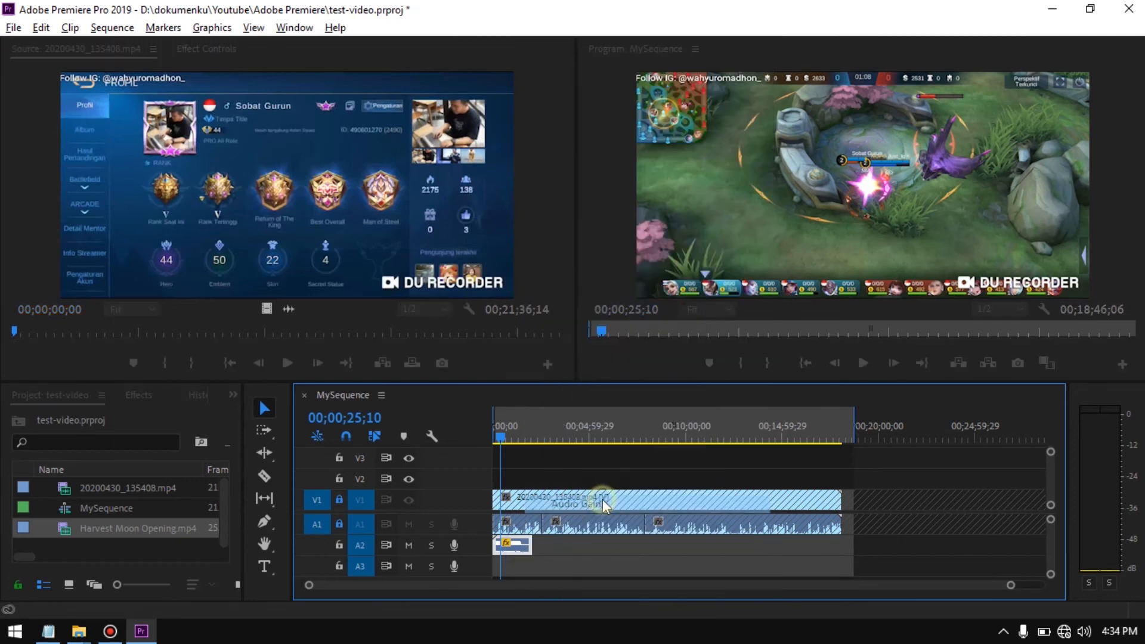
type("-25")
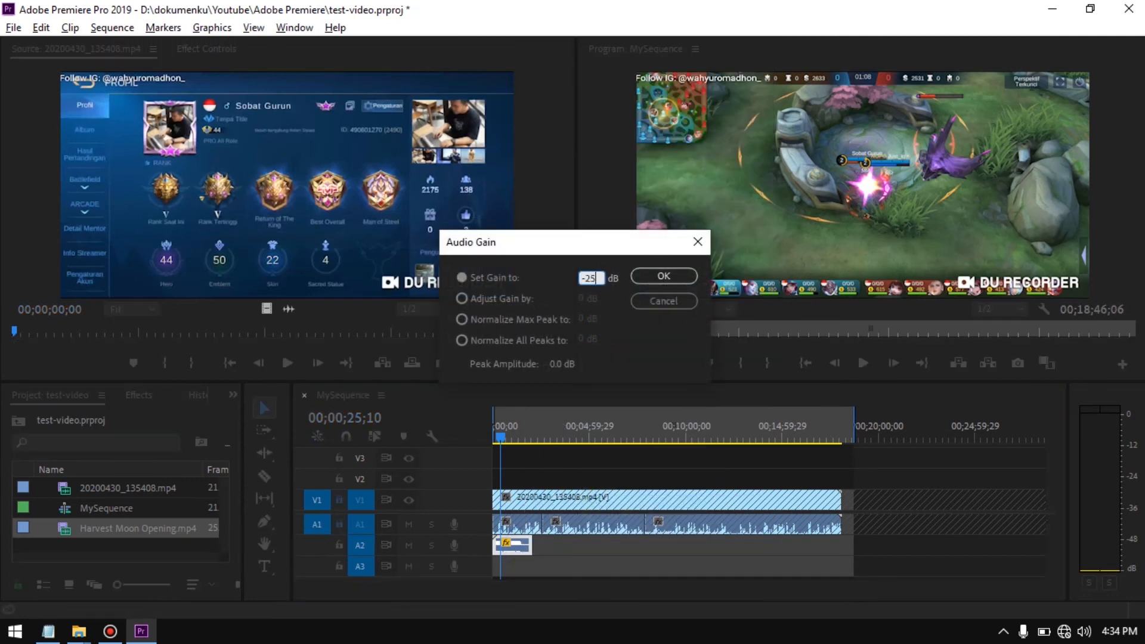
left_click(649, 279)
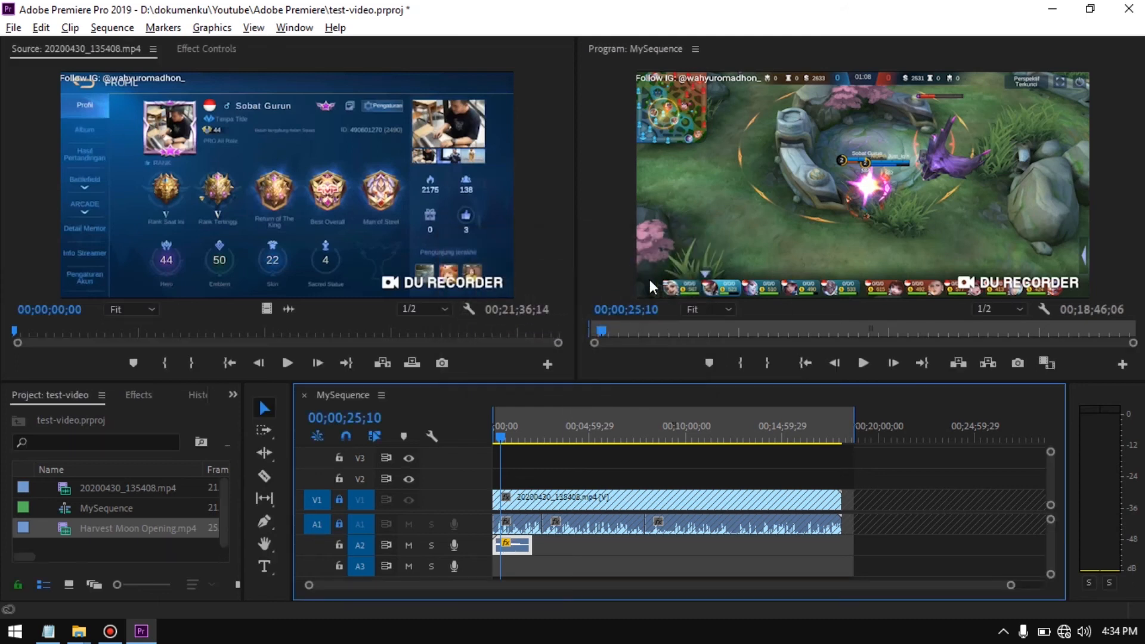
key("space")
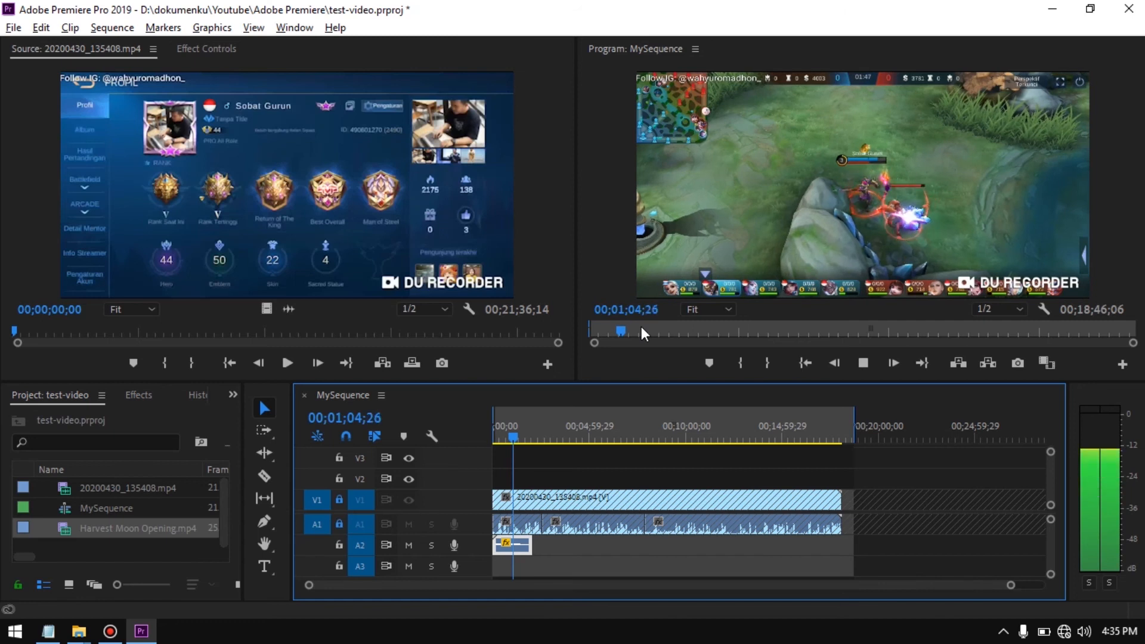
key("space")
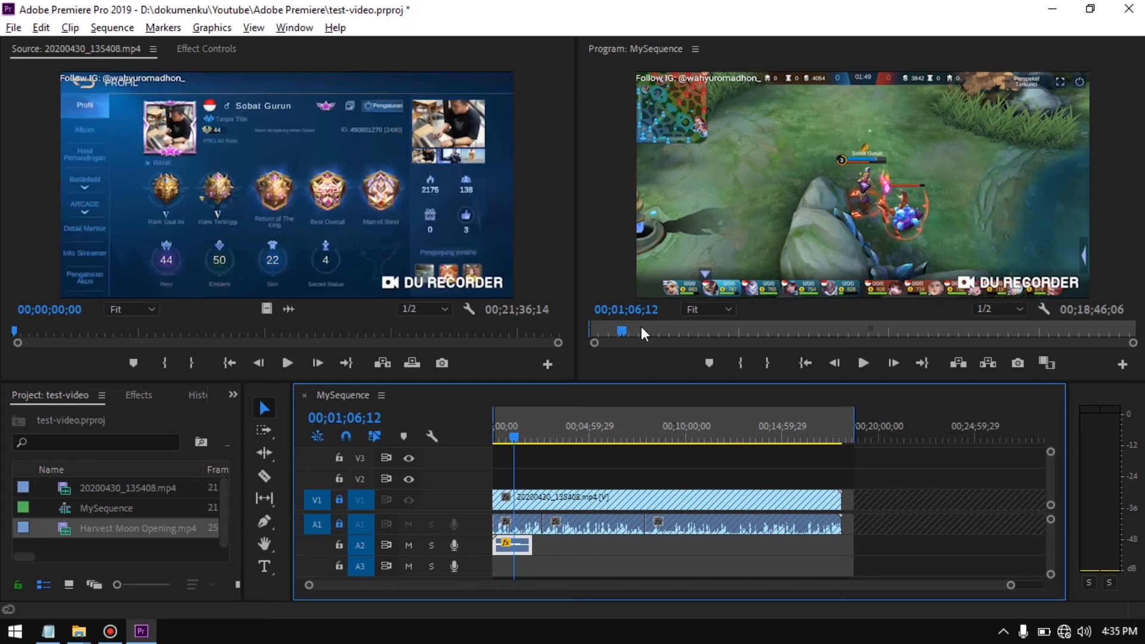
Check point h of the Notepad outline on Full HD or 4K Ultra HD video quality, and return to Premiere Pro
key("alt+Tab")
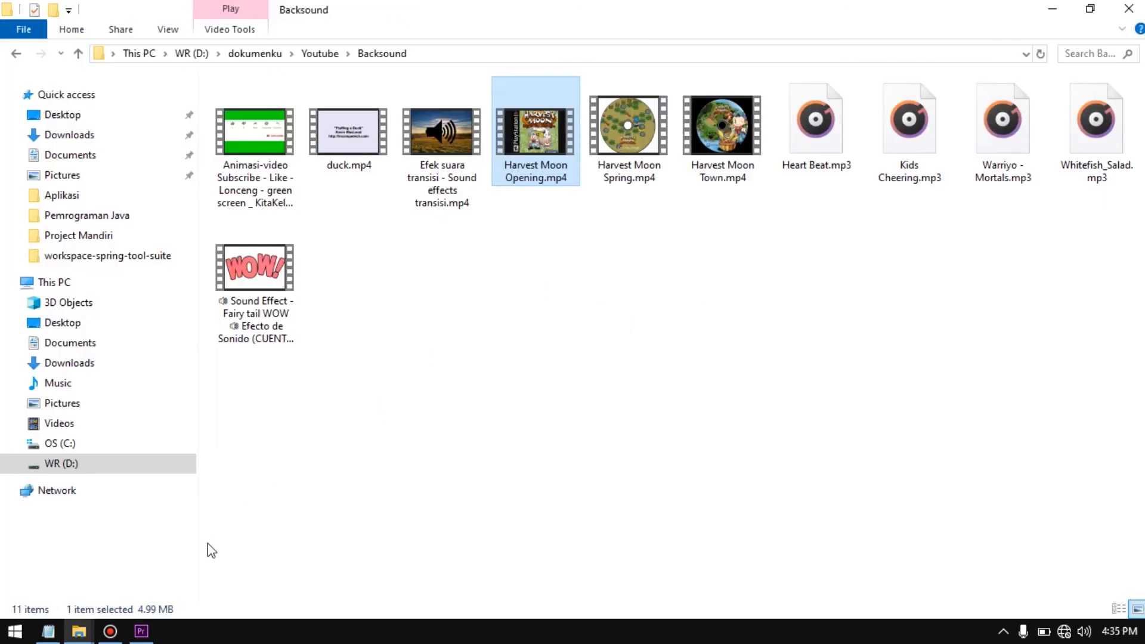
key("alt+Tab")
left_click(47, 631)
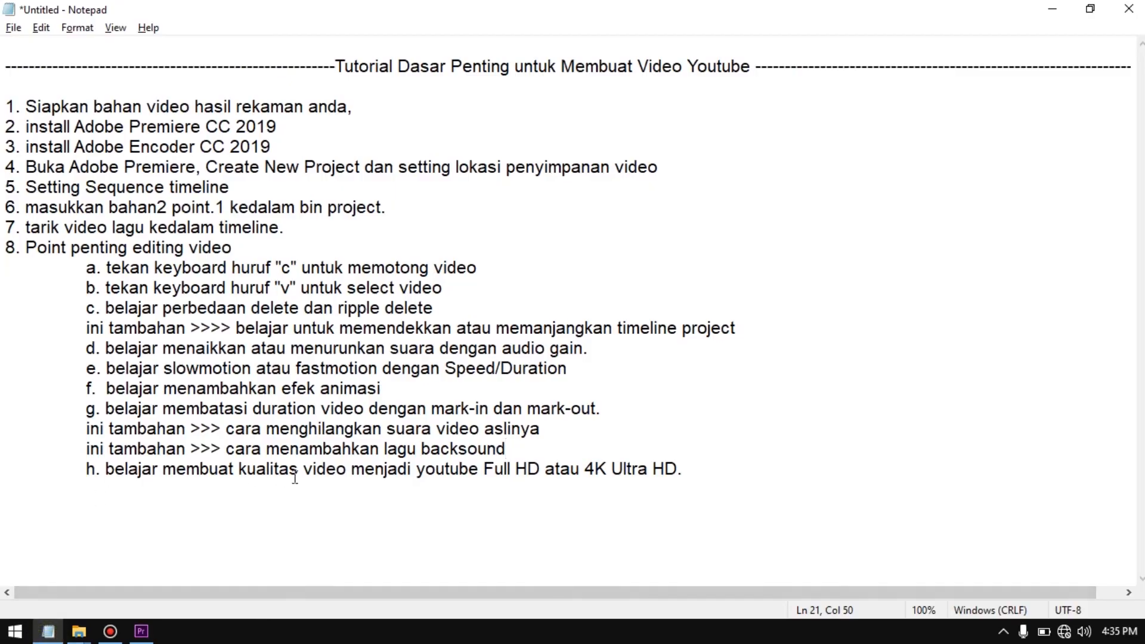
left_click(350, 469)
left_click(142, 631)
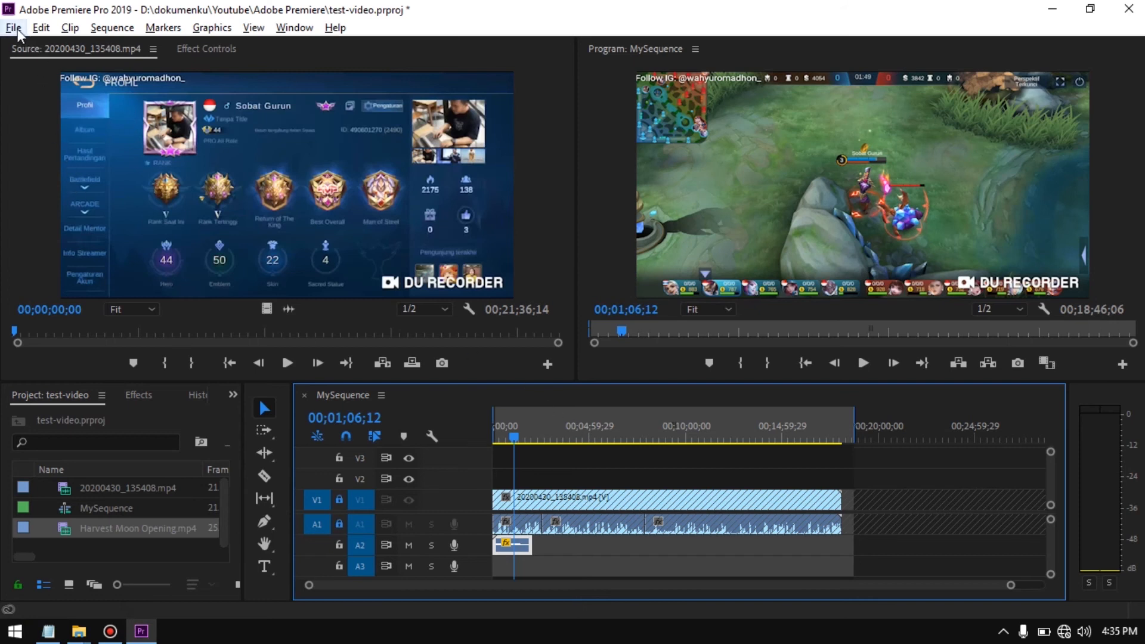
Open the media export settings for MySequence, keep the H.264 format and choose the YouTube 1080p Full HD preset
key("alt+f")
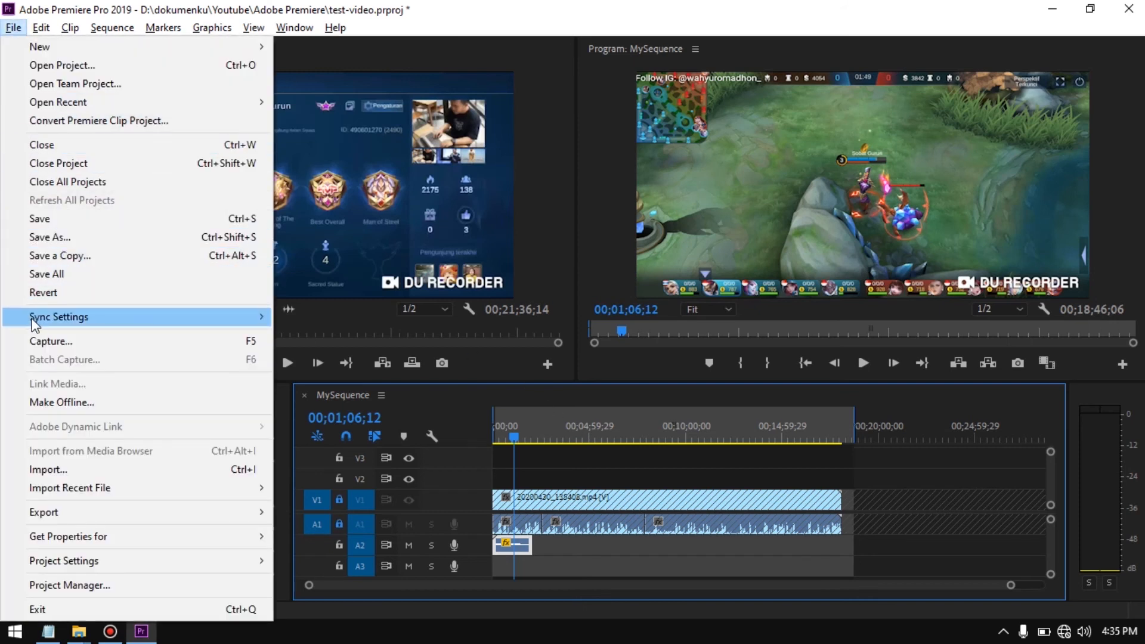
mouse_move(34, 325)
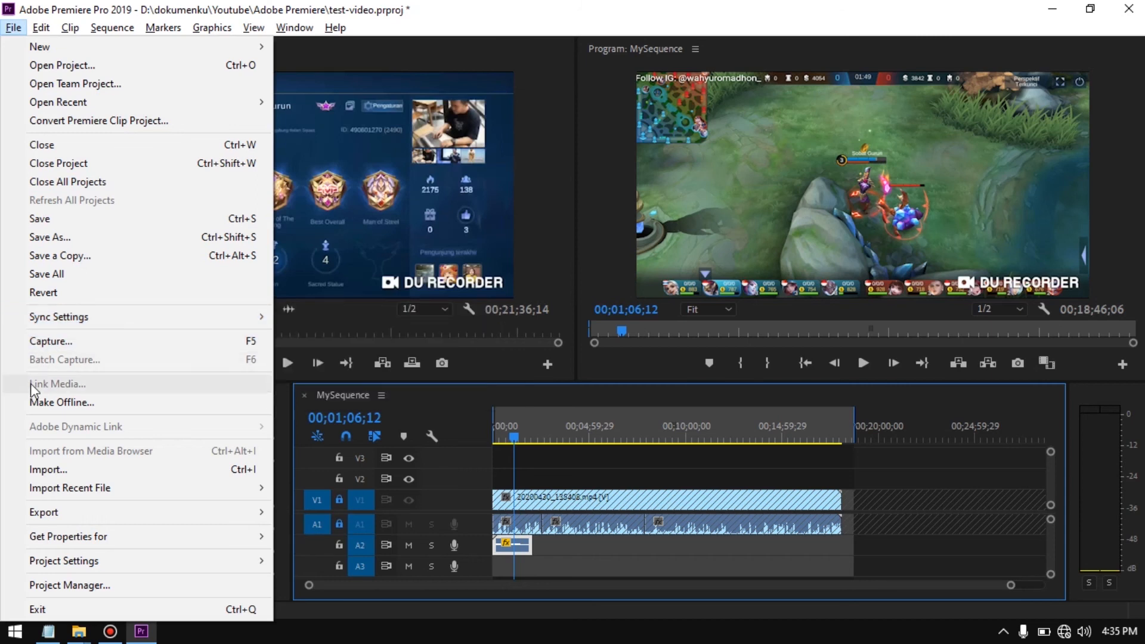
mouse_move(118, 519)
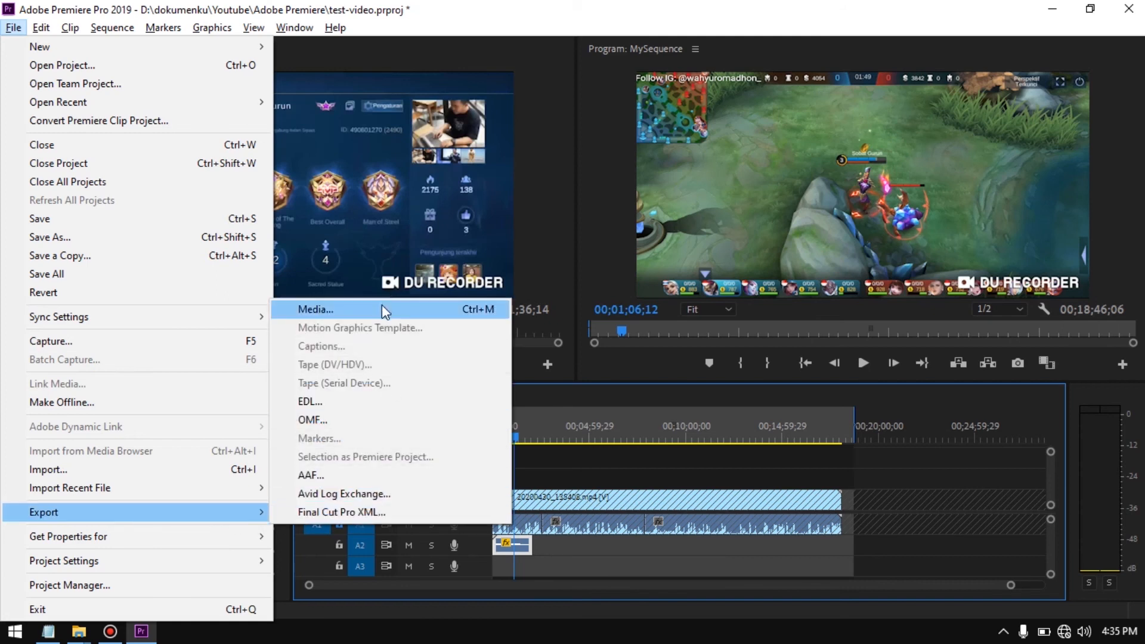
left_click(381, 308)
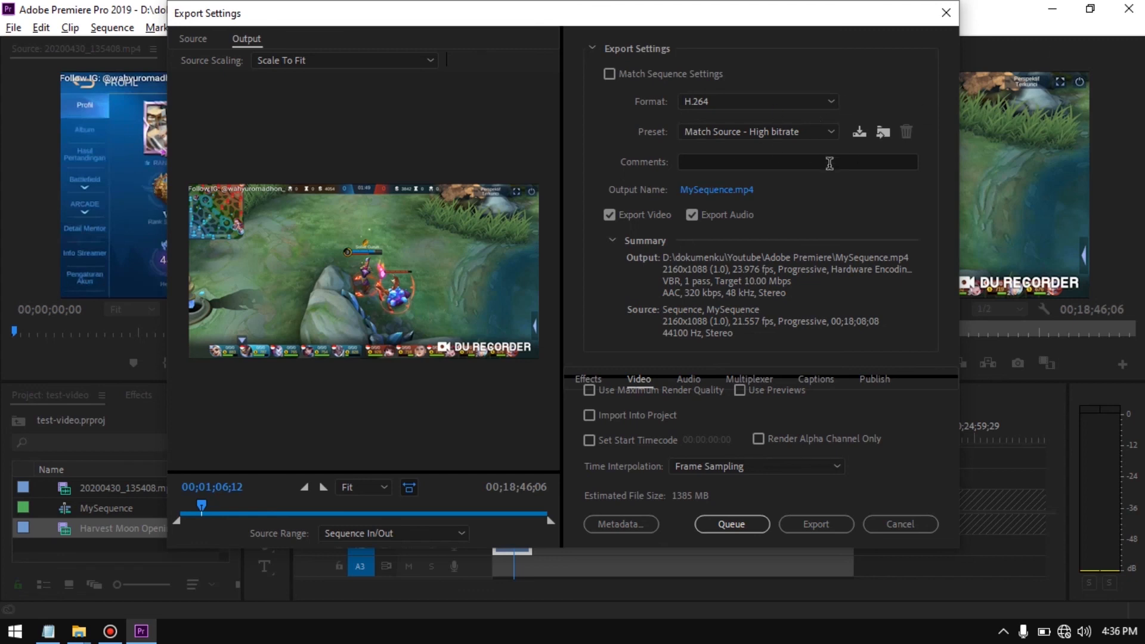
left_click(800, 100)
left_click(799, 99)
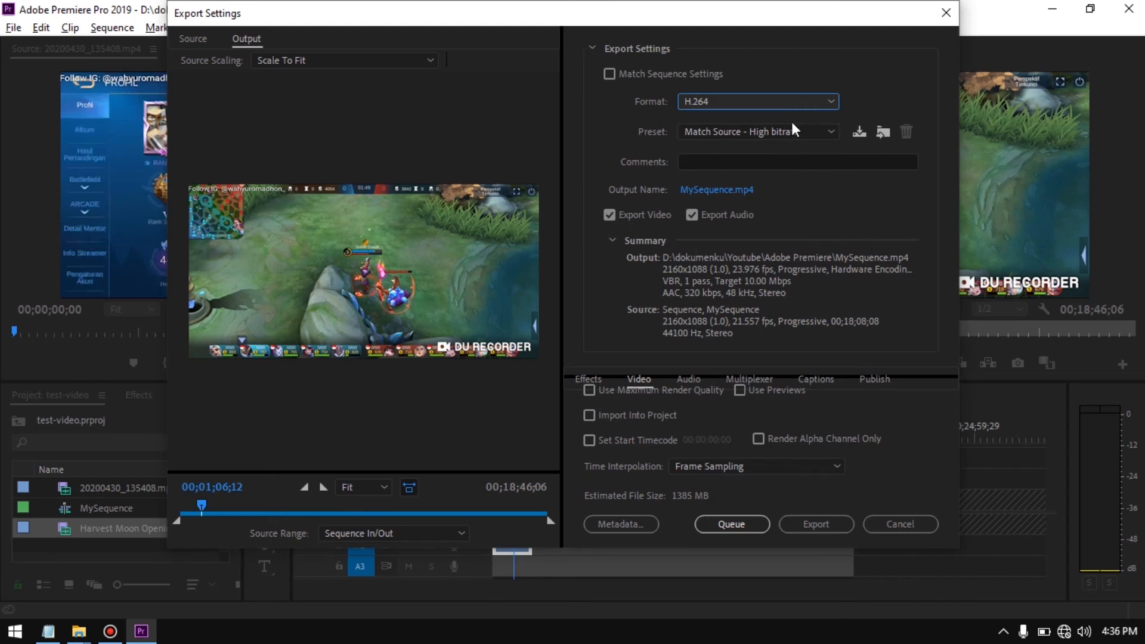
left_click(774, 130)
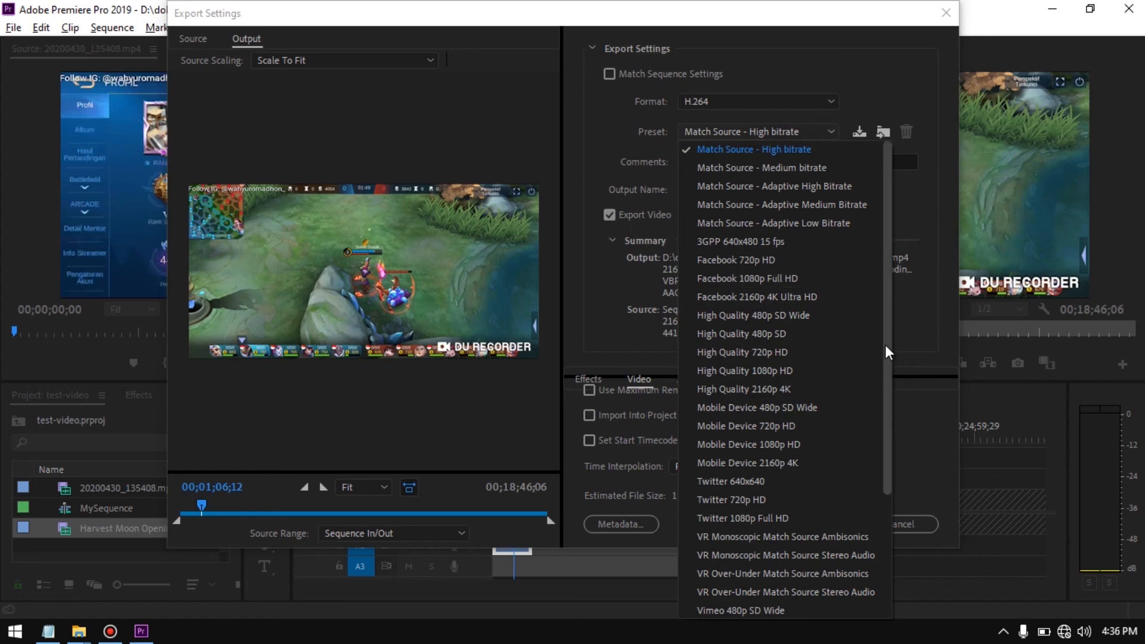
scroll(775, 429, "down", 3)
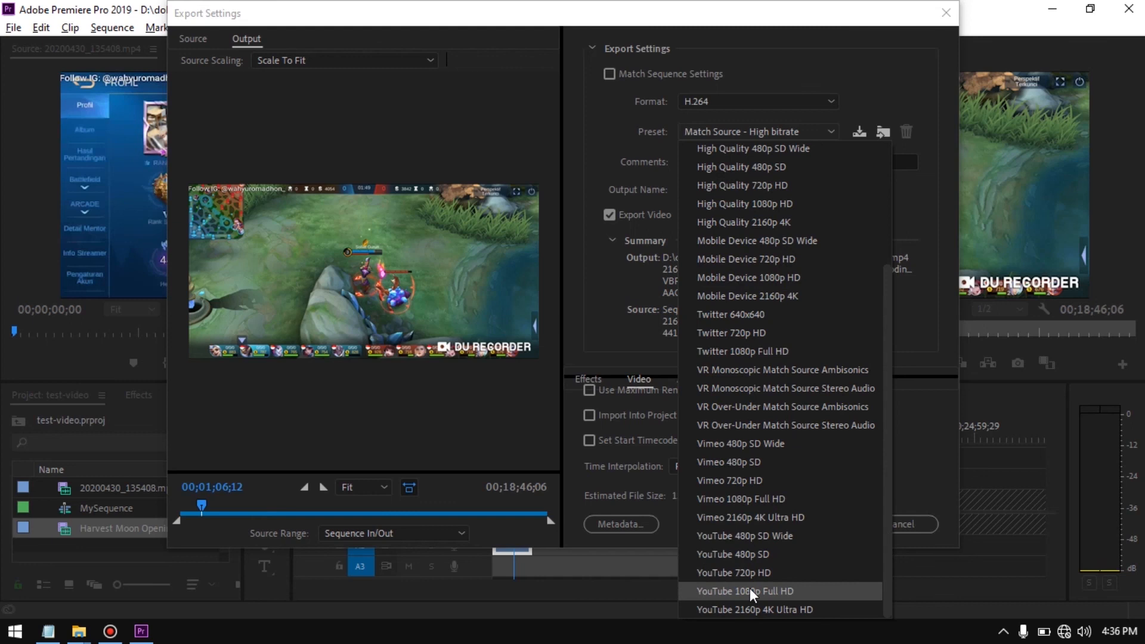
left_click(764, 593)
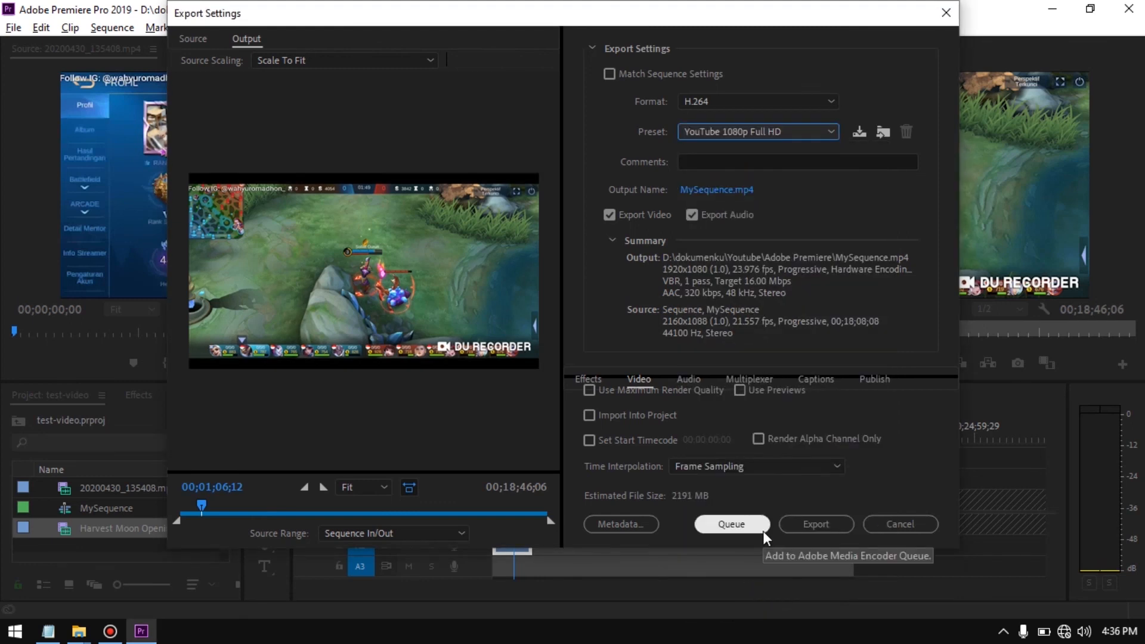
Try the YouTube 2160p 4K Ultra HD export preset and switch back to YouTube 1080p Full HD
left_click(821, 128)
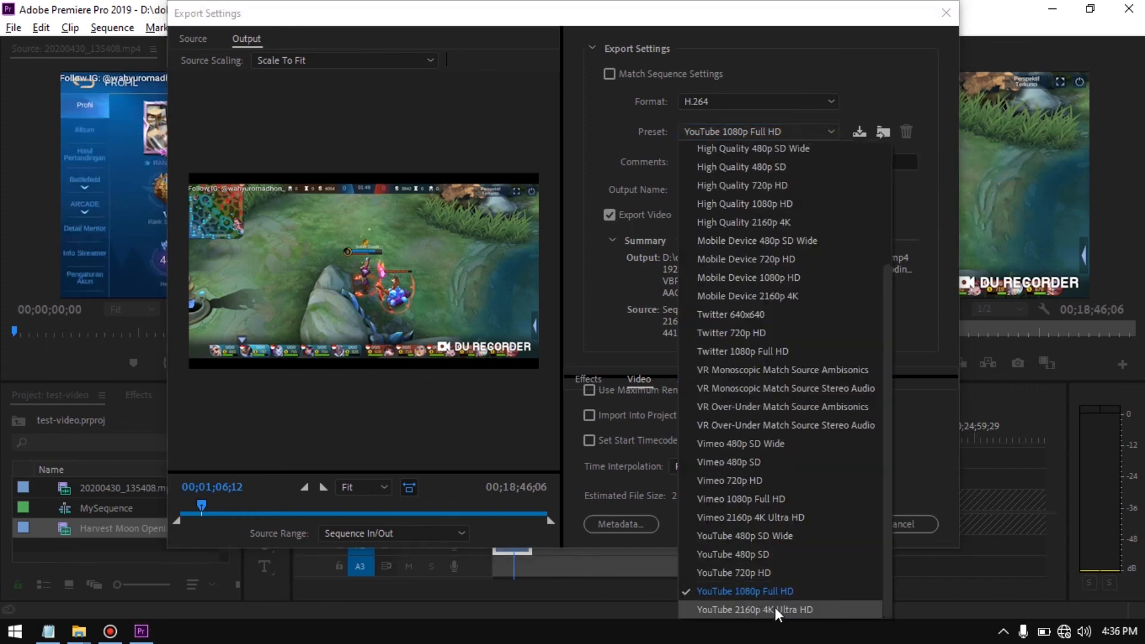
left_click(821, 609)
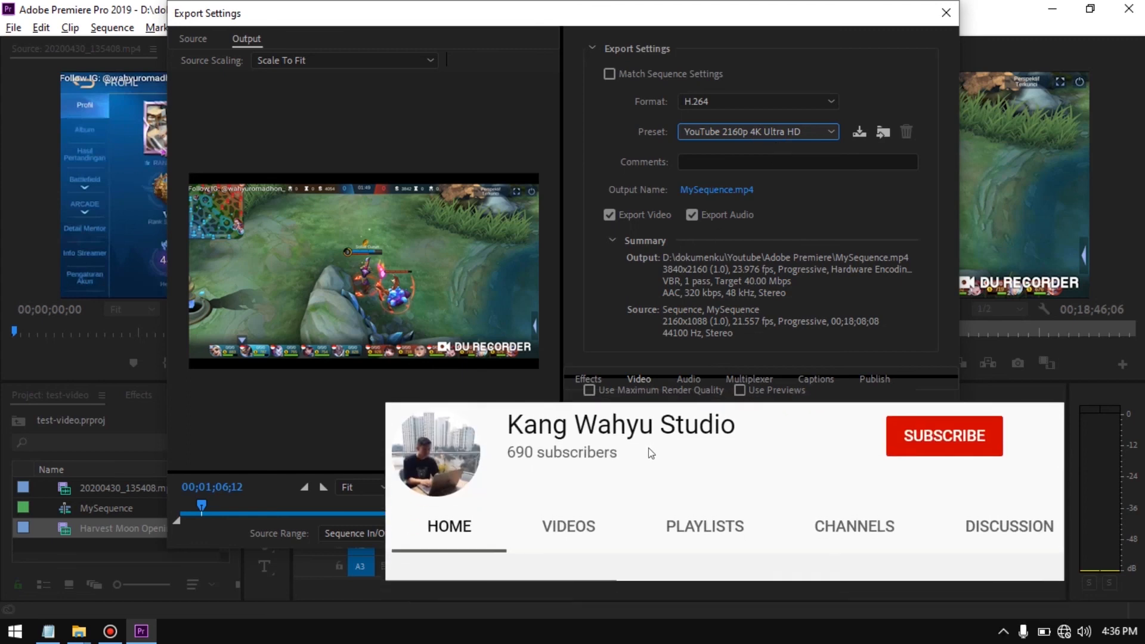
left_click(817, 134)
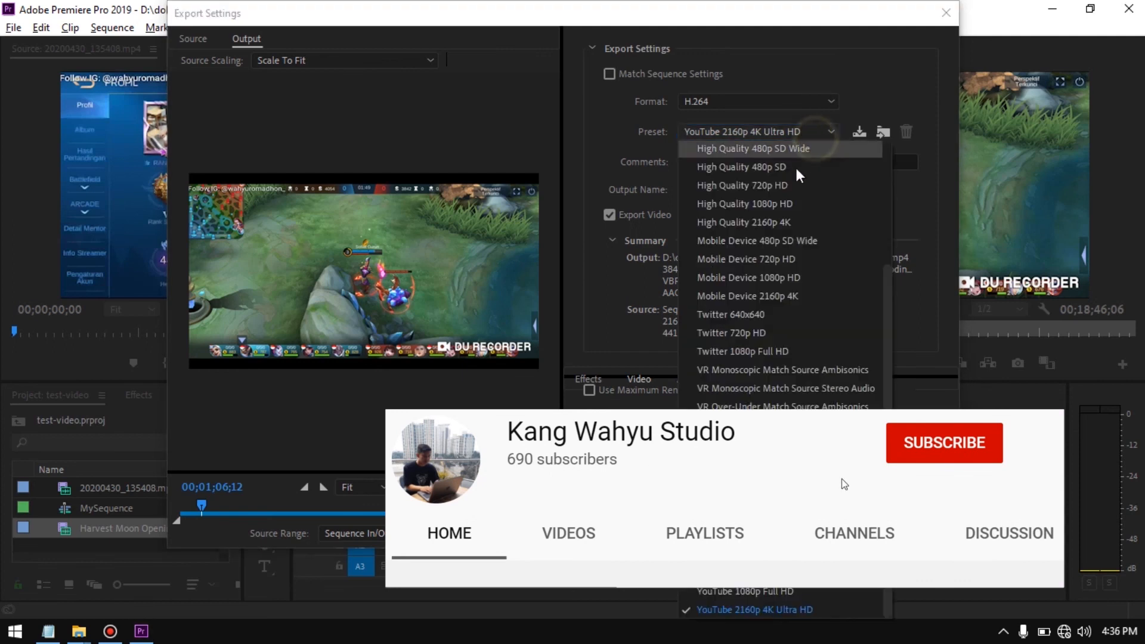
left_click(778, 593)
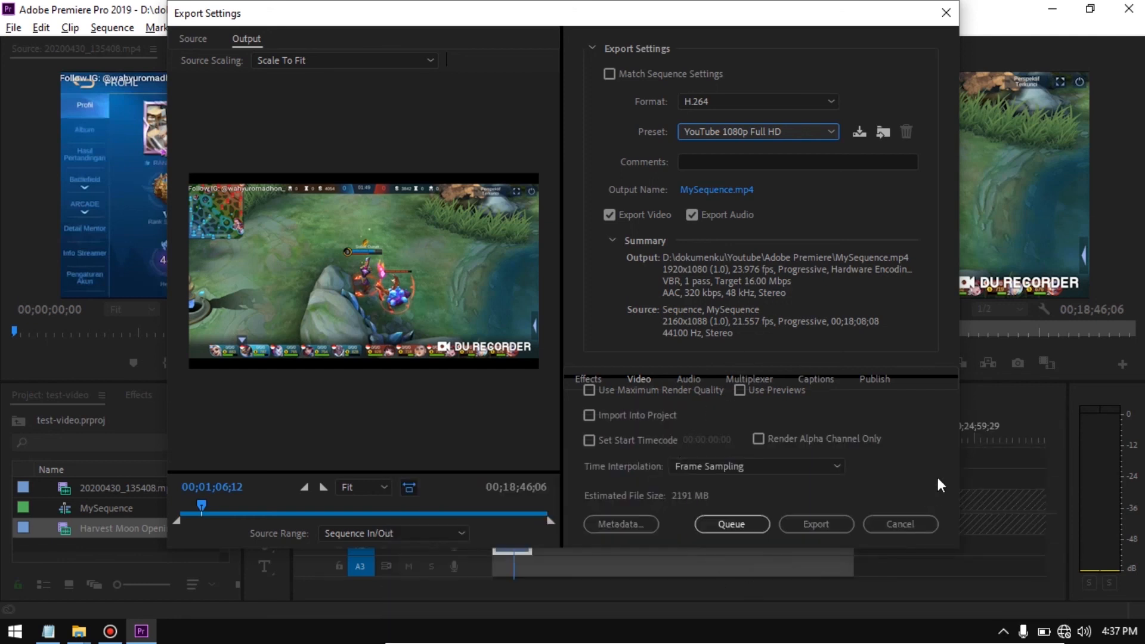
Start exporting MySequence.mp4, and cancel both the encoding and the export settings
left_click(815, 523)
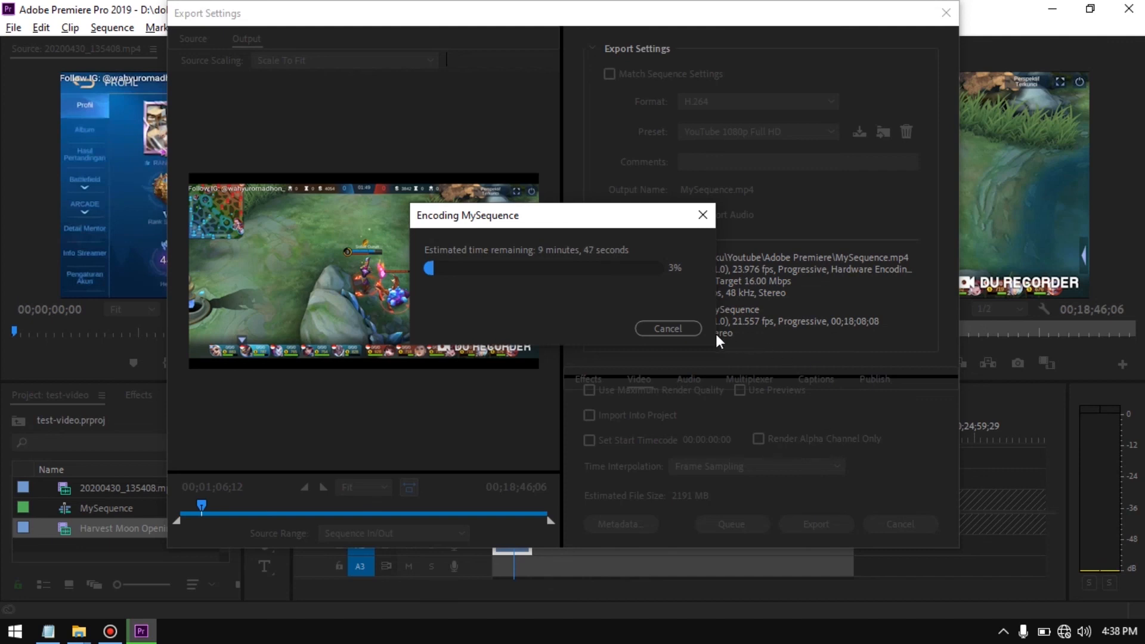
left_click(679, 326)
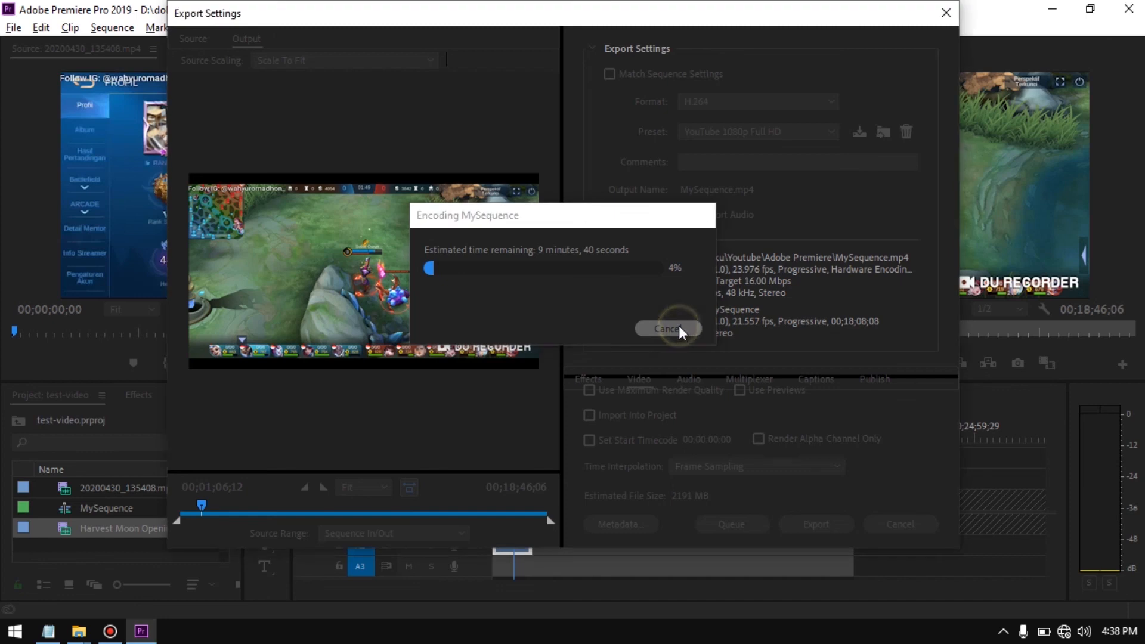
left_click(898, 526)
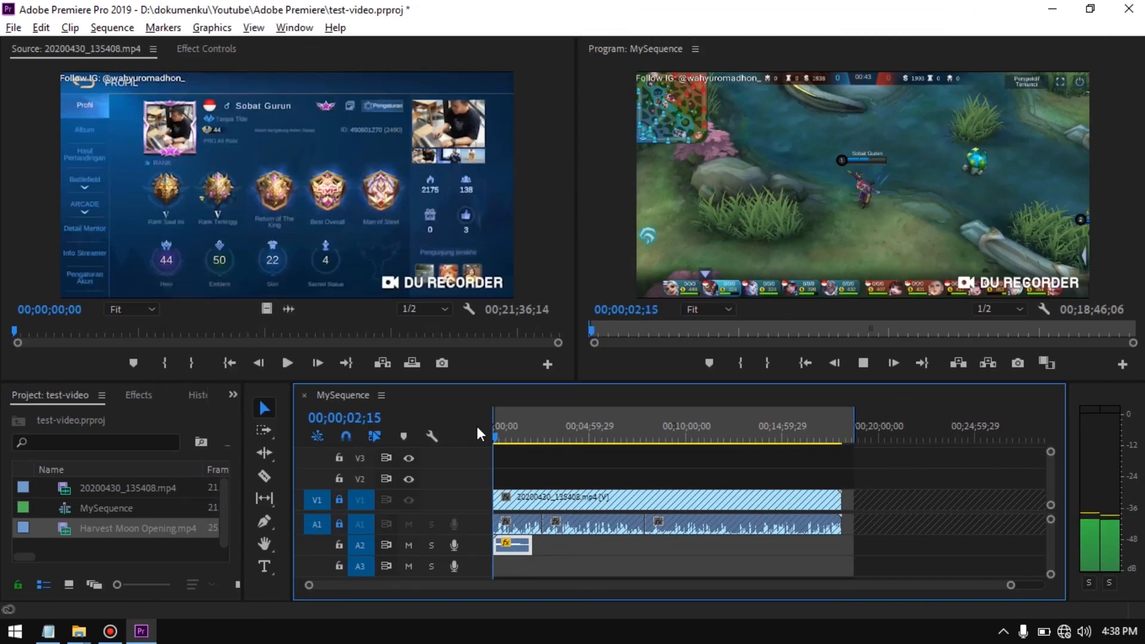